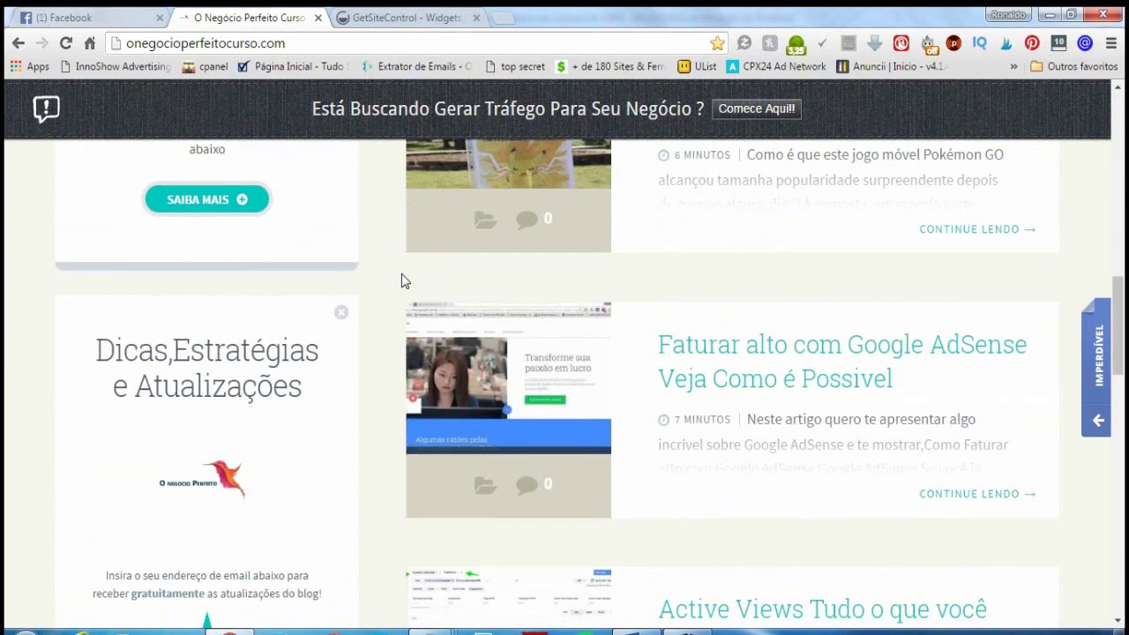
# Step: Switch to the GetSiteControl site, register for an account, and save the login in the browser
pyautogui.scroll(15, 401, 281)
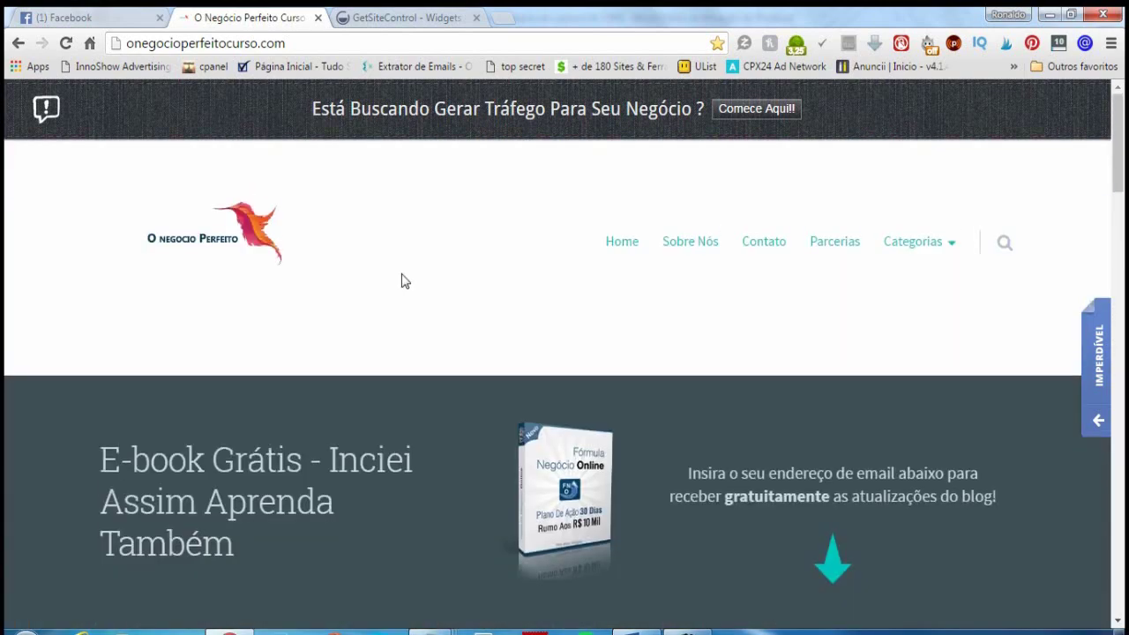
pyautogui.click(415, 18)
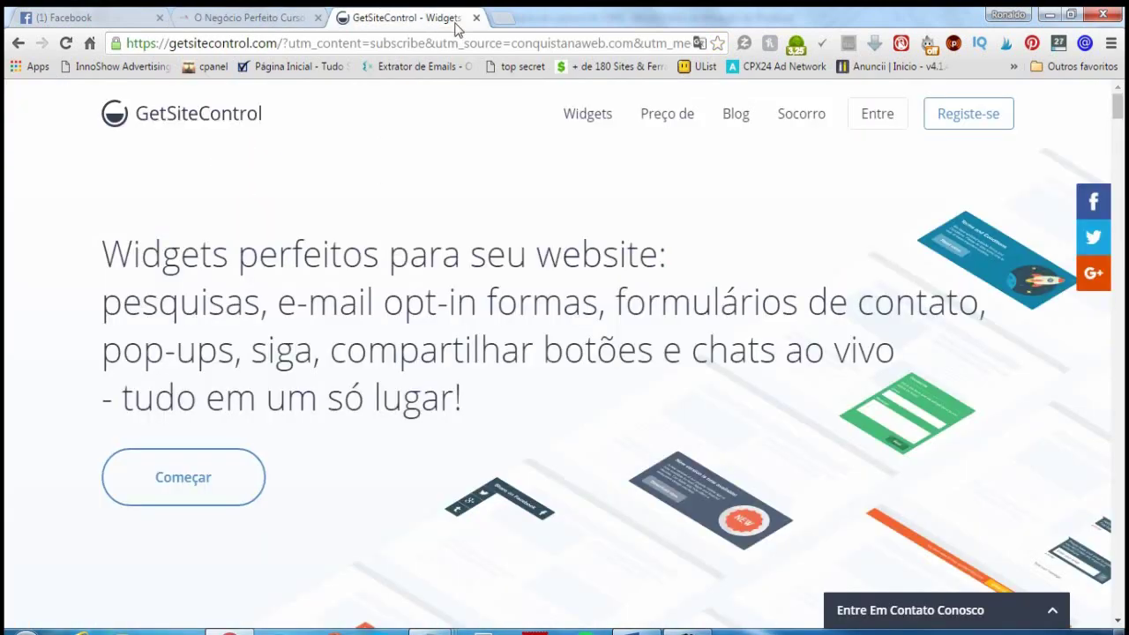
pyautogui.click(963, 121)
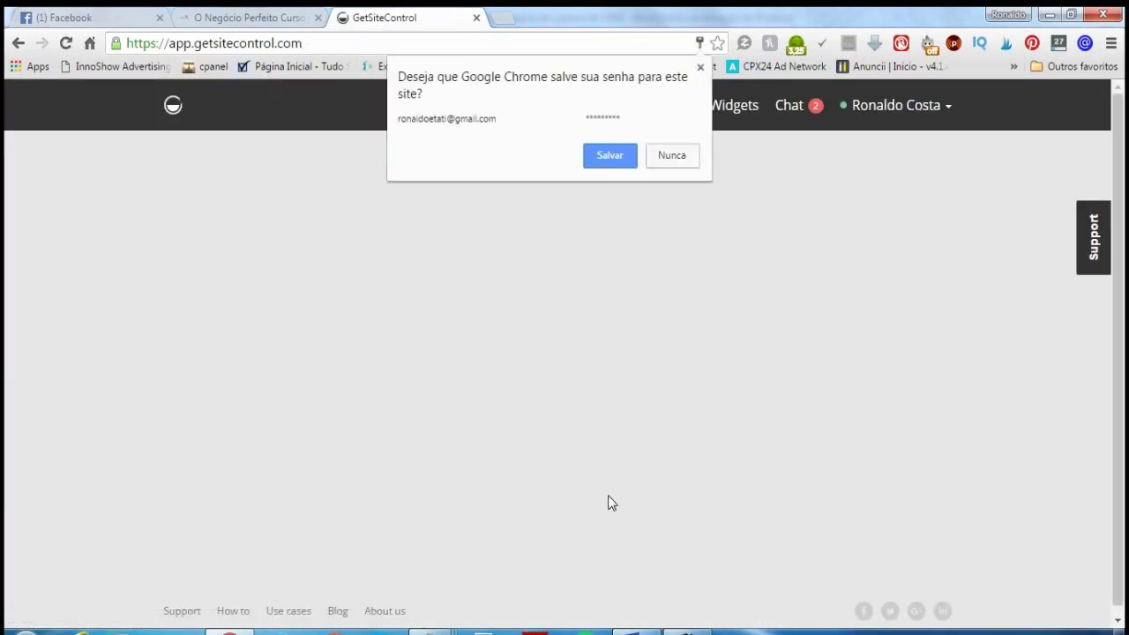
pyautogui.click(611, 155)
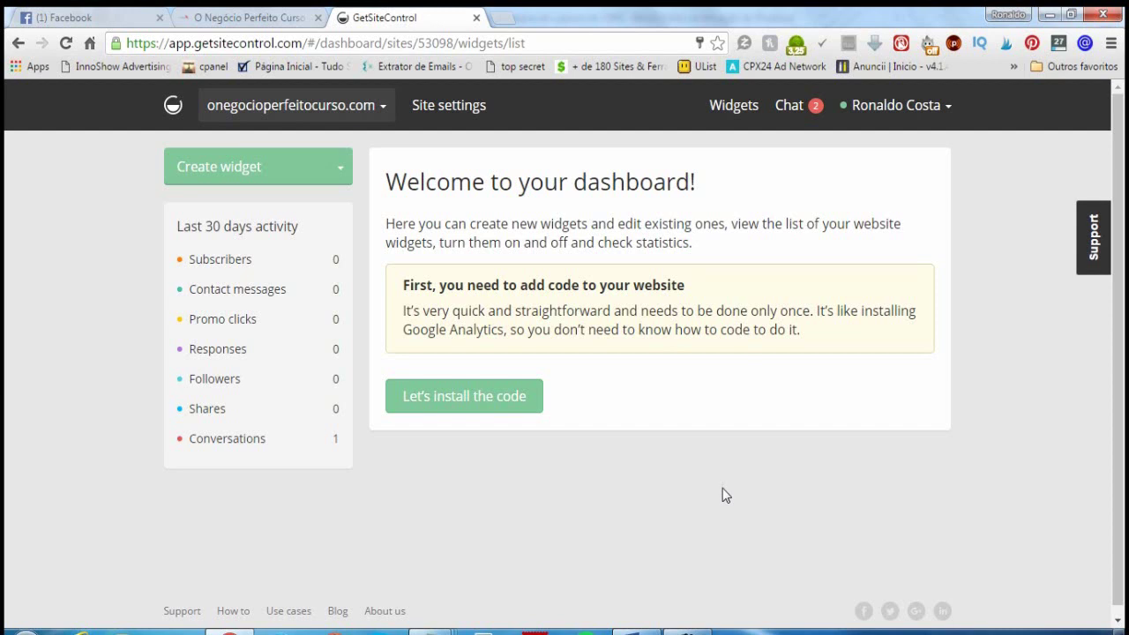
# Step: Translate the dashboard page into Portuguese and start creating a subscribe (Se inscrever) widget
pyautogui.click(328, 179)
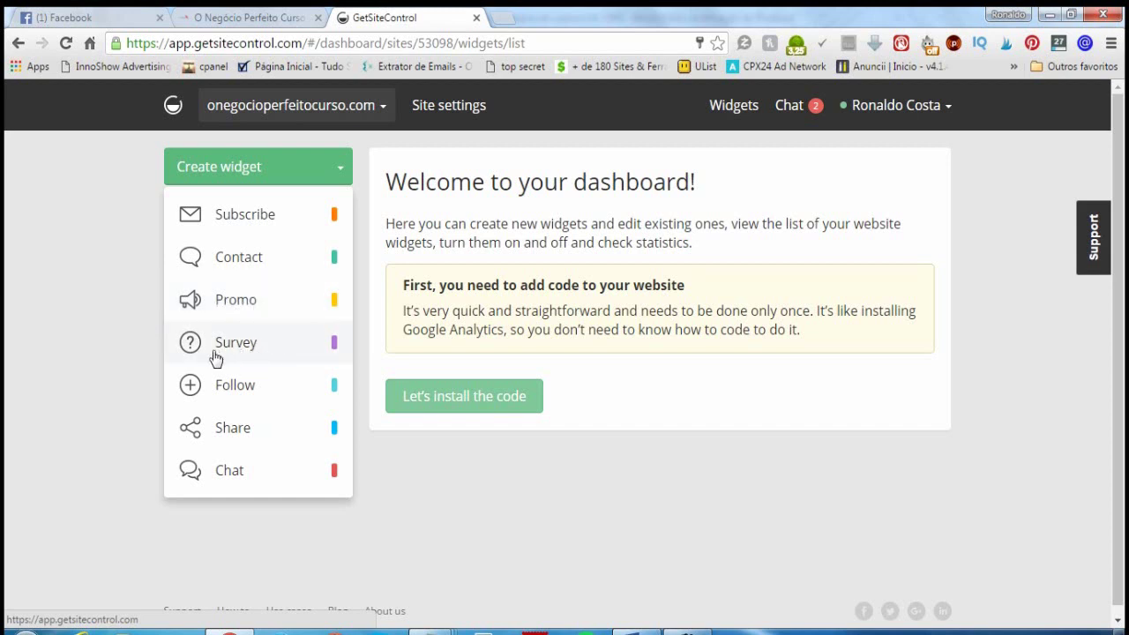
pyautogui.rightClick(78, 355)
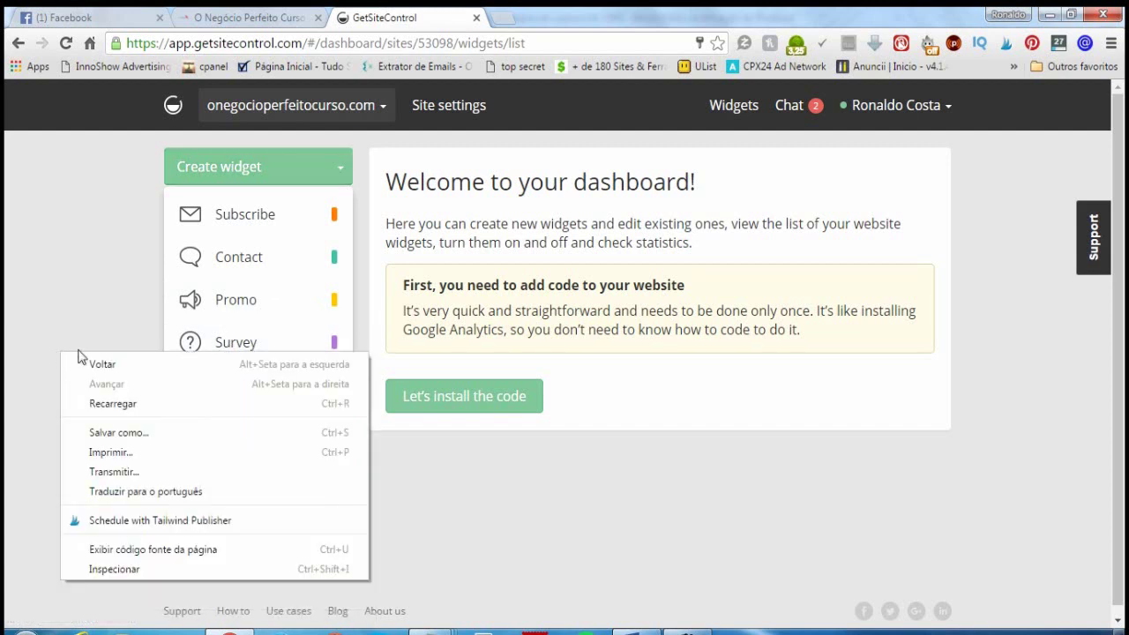
pyautogui.click(163, 493)
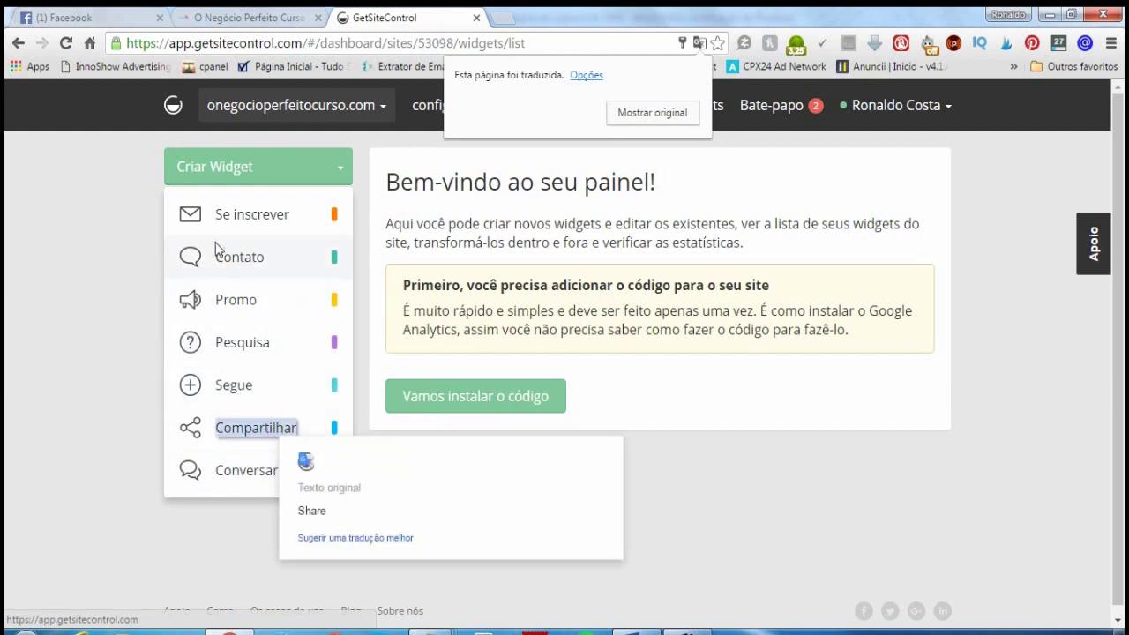
pyautogui.click(269, 219)
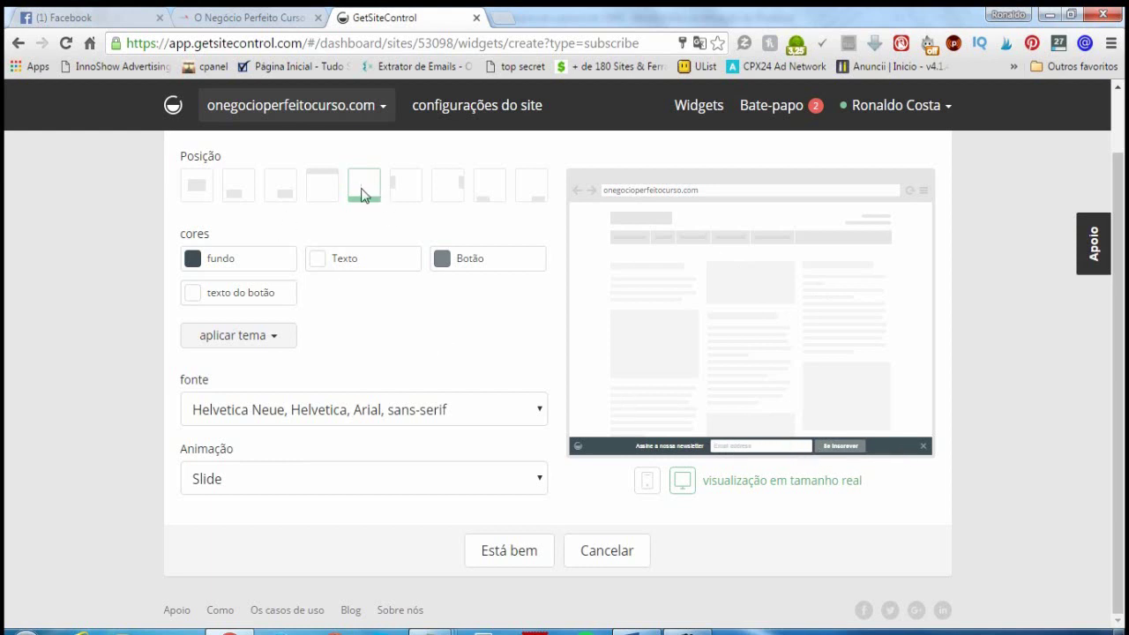
# Step: Try the top bar, lower corner, centred pop-up, side button and bottom tab positions for the subscribe widget
pyautogui.click(325, 191)
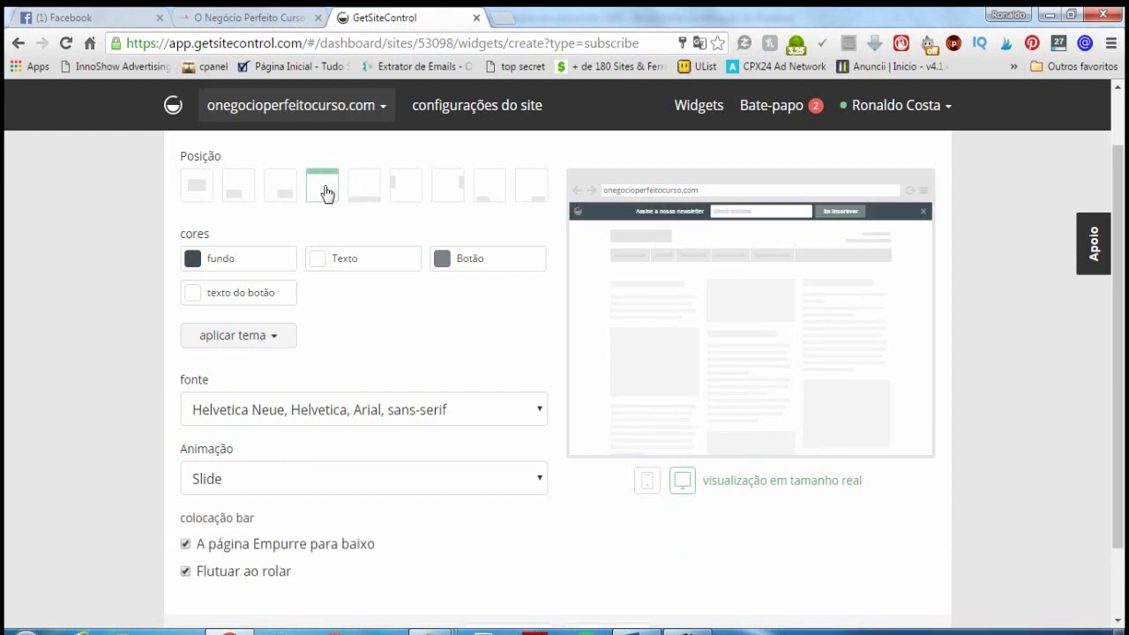
pyautogui.click(282, 193)
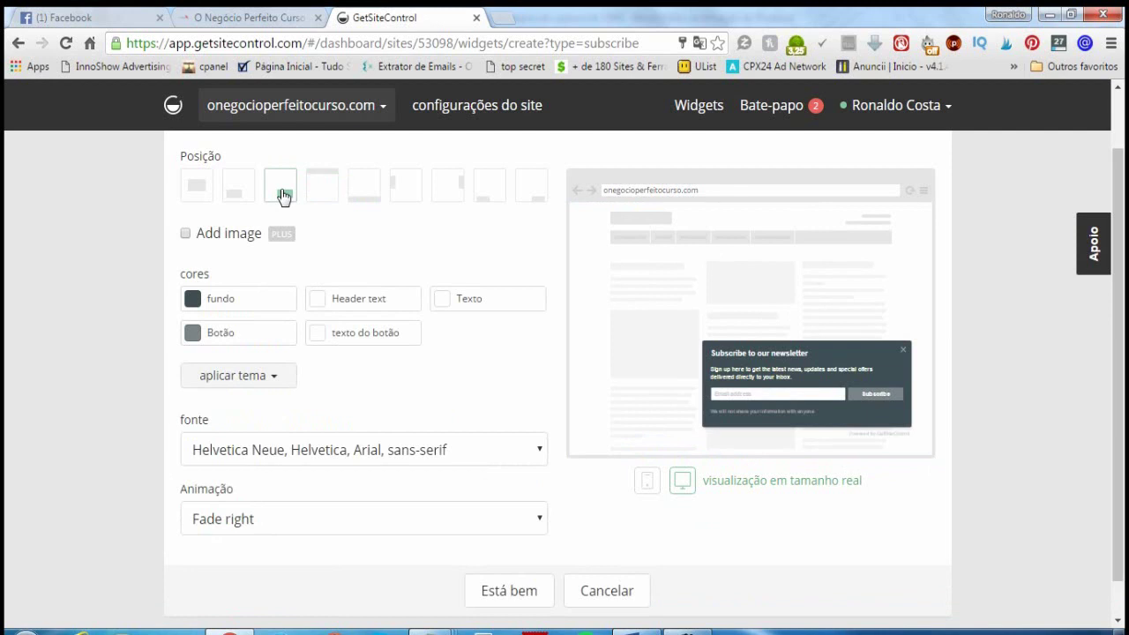
pyautogui.click(239, 193)
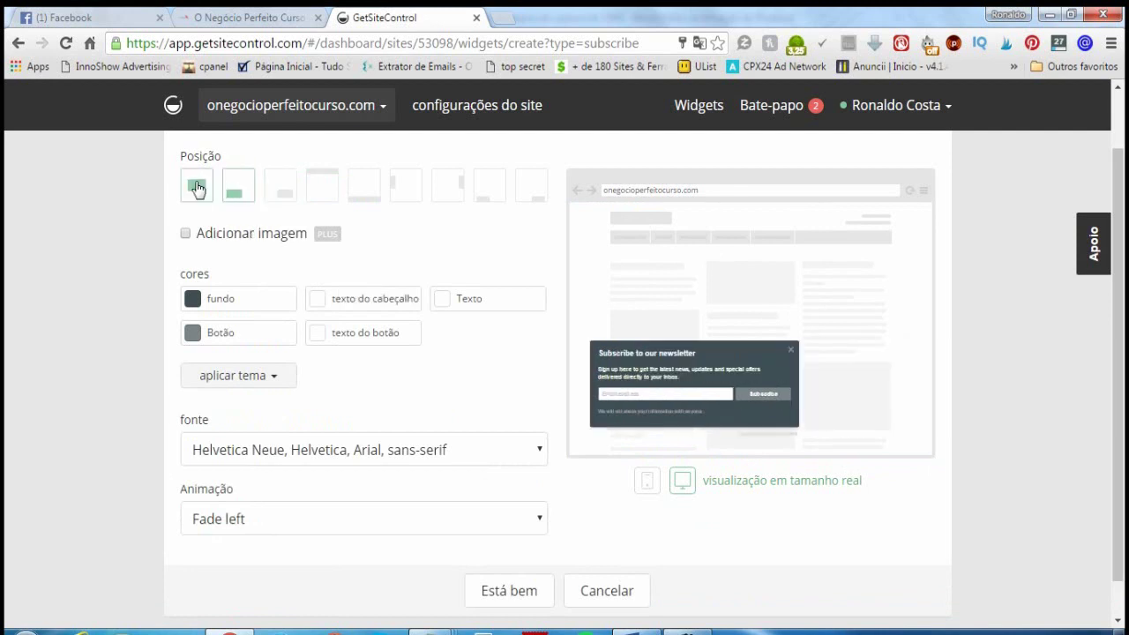
pyautogui.click(195, 186)
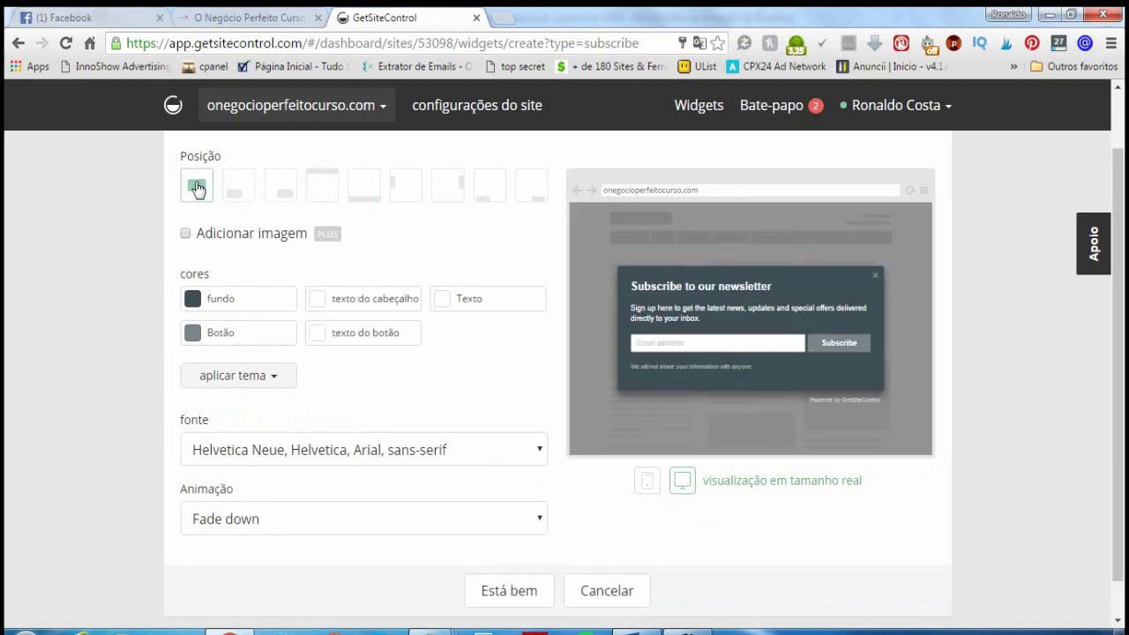
pyautogui.click(405, 192)
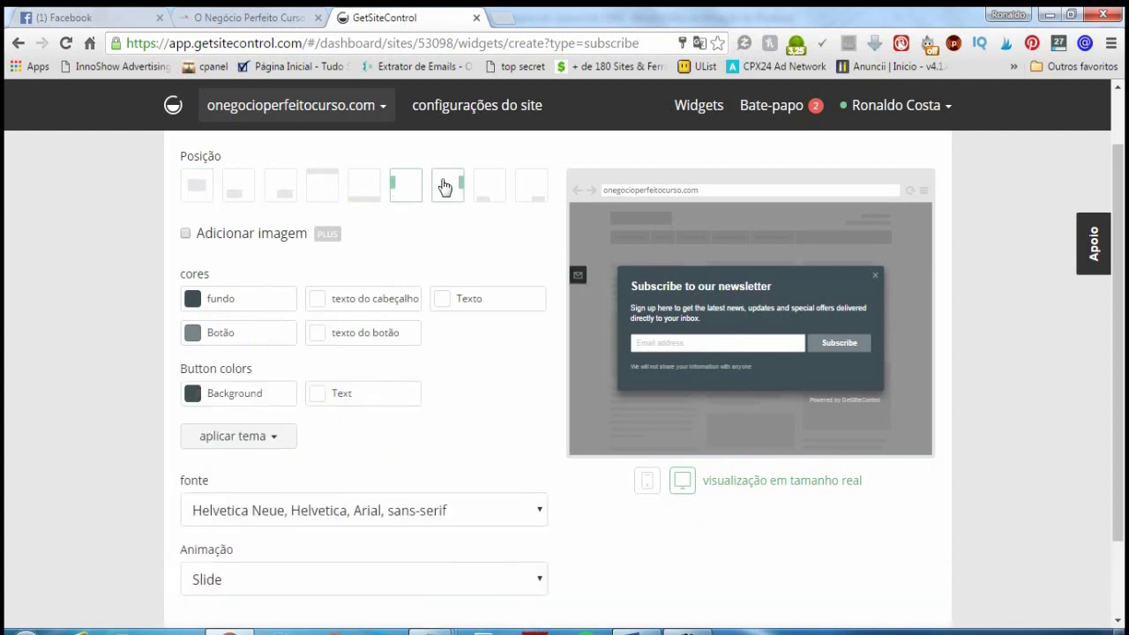
pyautogui.click(447, 186)
pyautogui.click(492, 186)
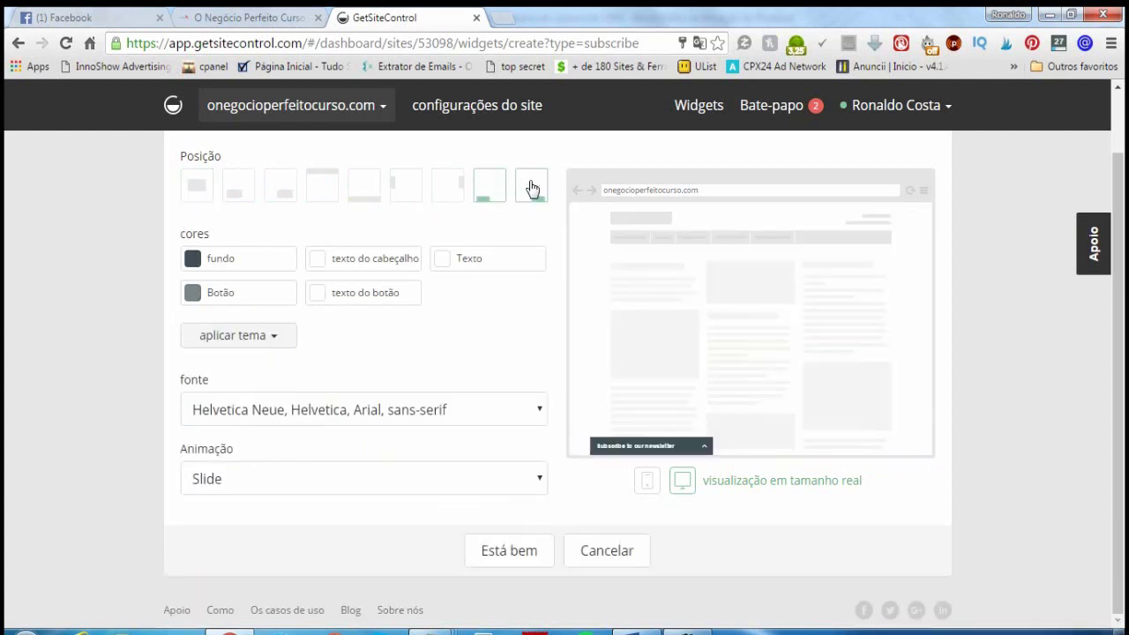
pyautogui.click(532, 189)
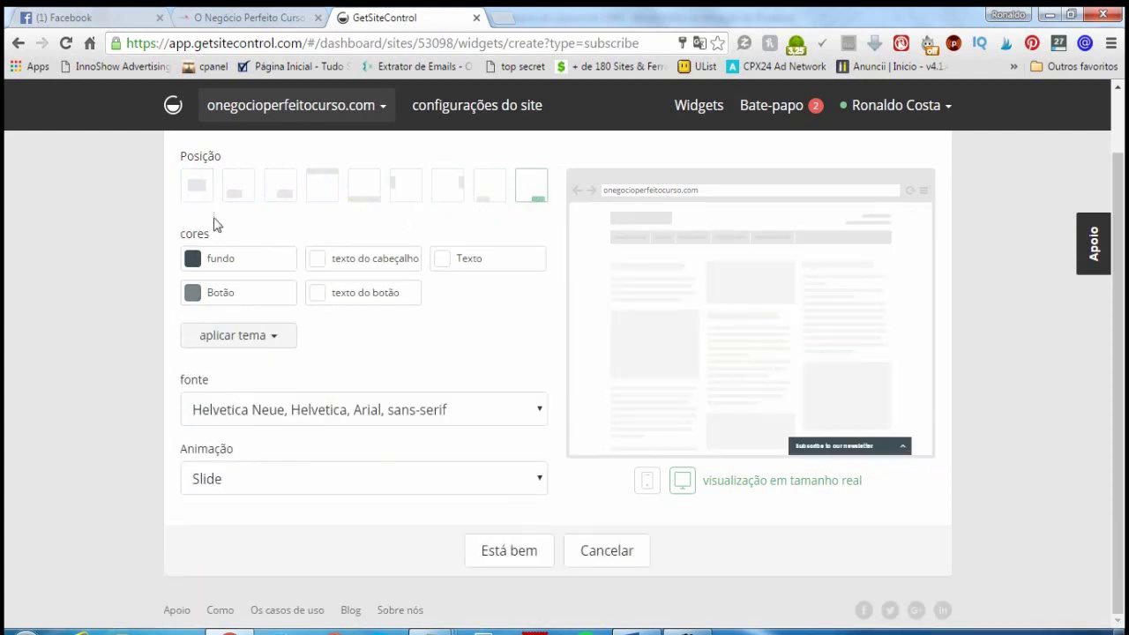
# Step: Position the subscribe widget as a centred pop-up and set its button colour to orange
pyautogui.click(196, 186)
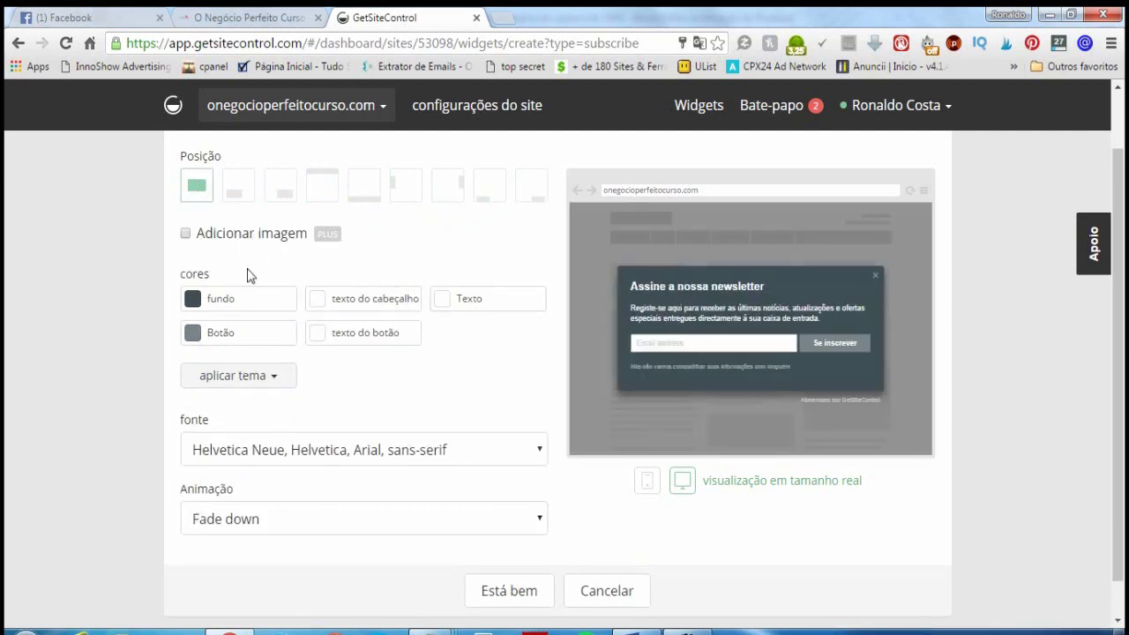
pyautogui.click(194, 301)
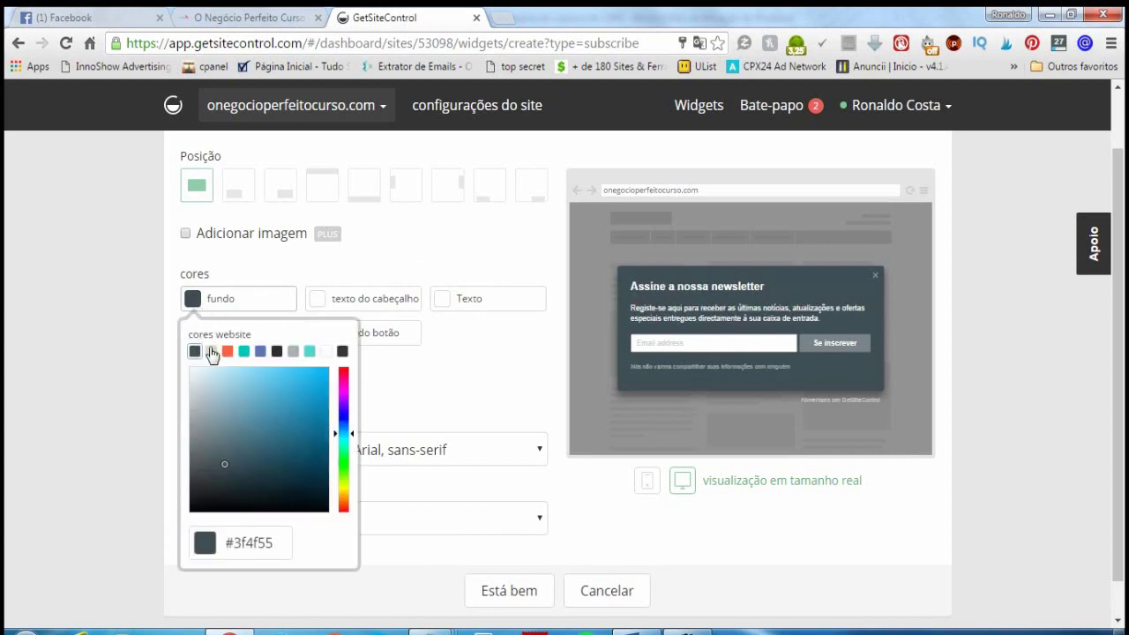
pyautogui.click(247, 335)
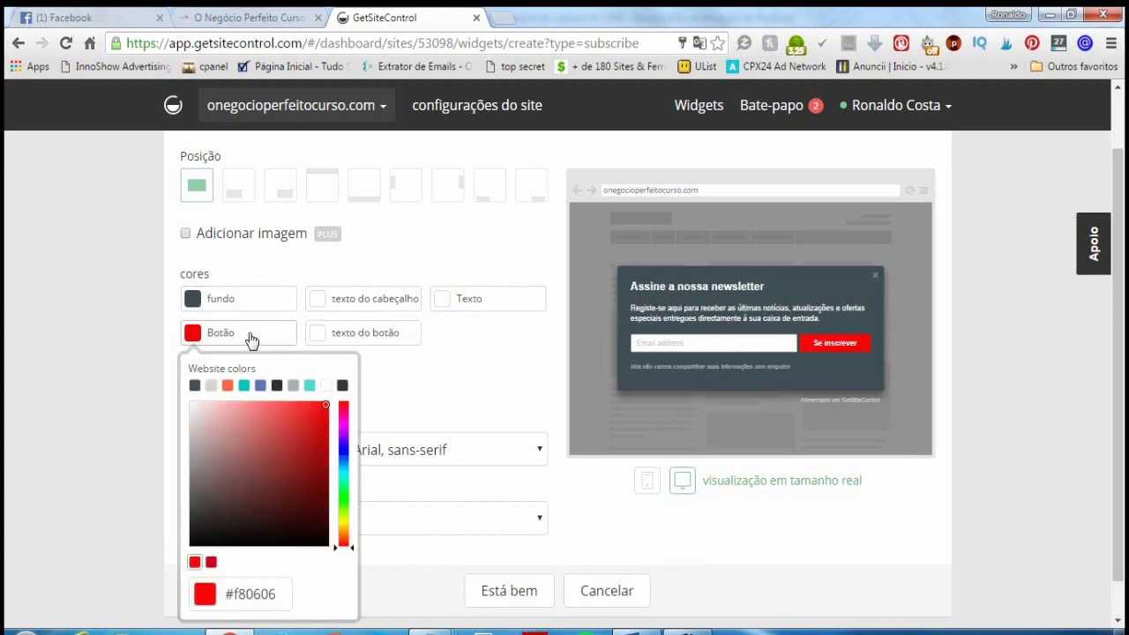
pyautogui.click(343, 533)
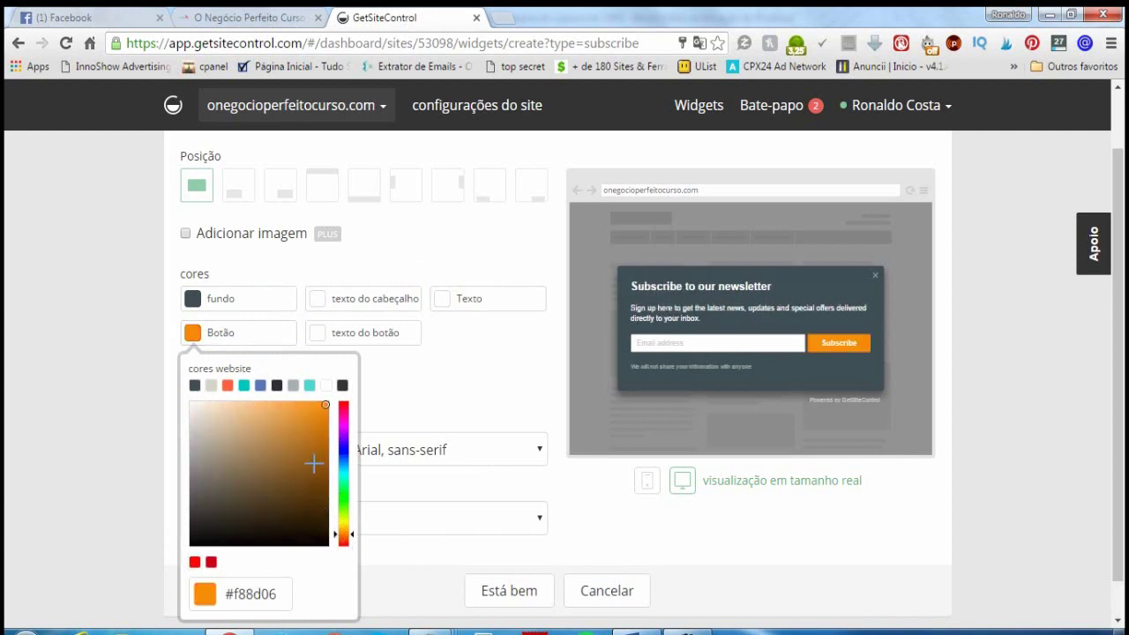
pyautogui.click(469, 383)
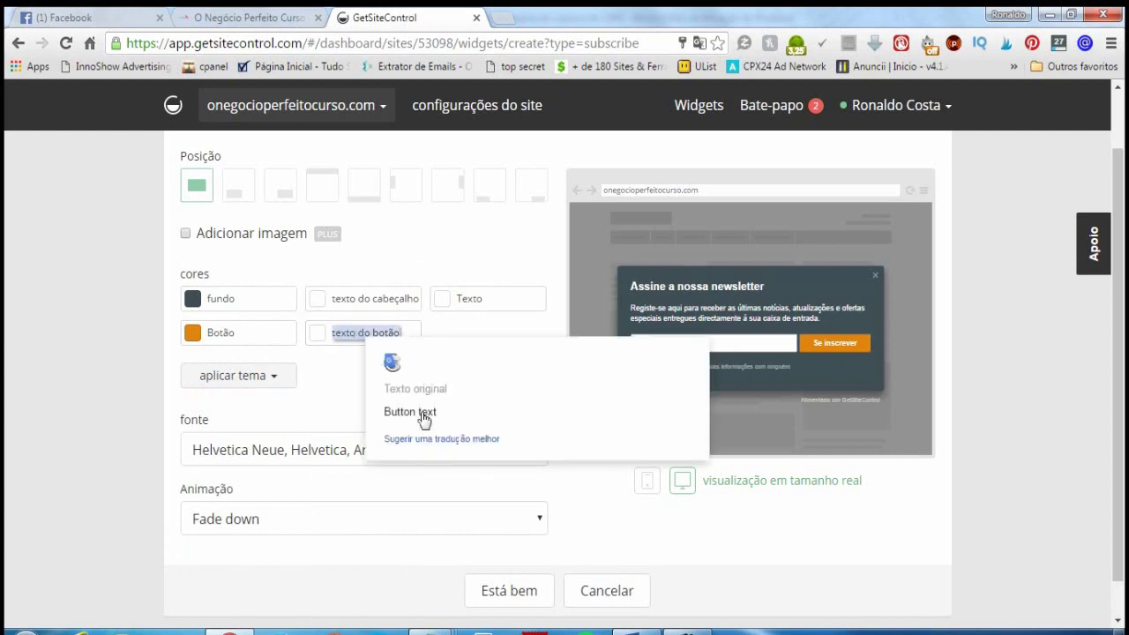
# Step: Try the Georgia, Times New Roman font on the widget, and return it to Helvetica Neue, Helvetica, Arial
pyautogui.scroll(-1, 360, 403)
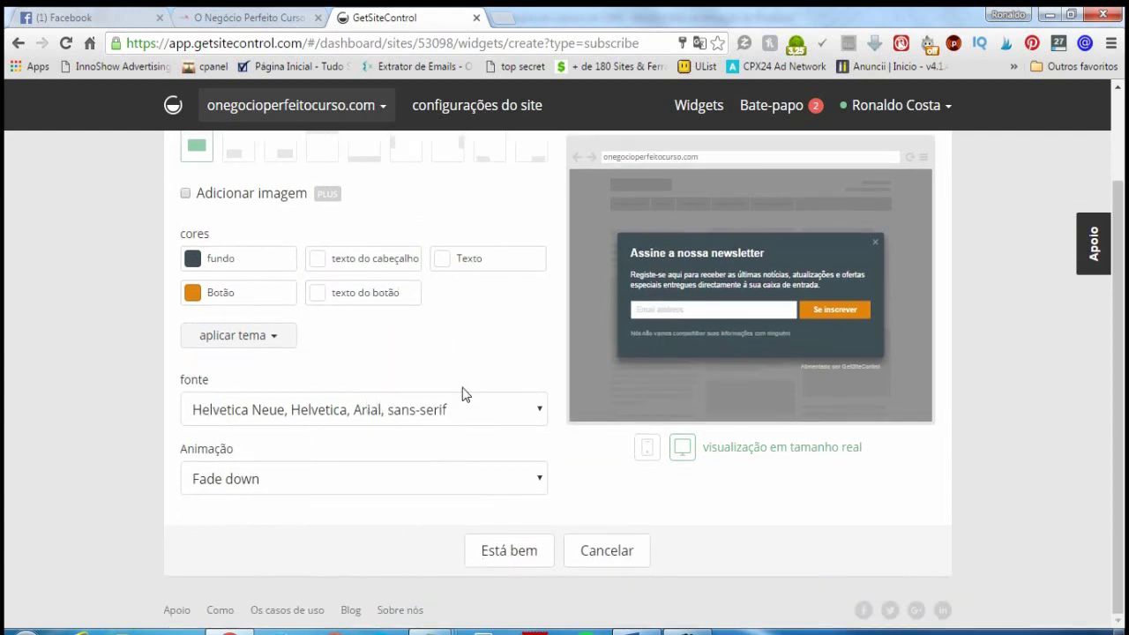
pyautogui.click(539, 410)
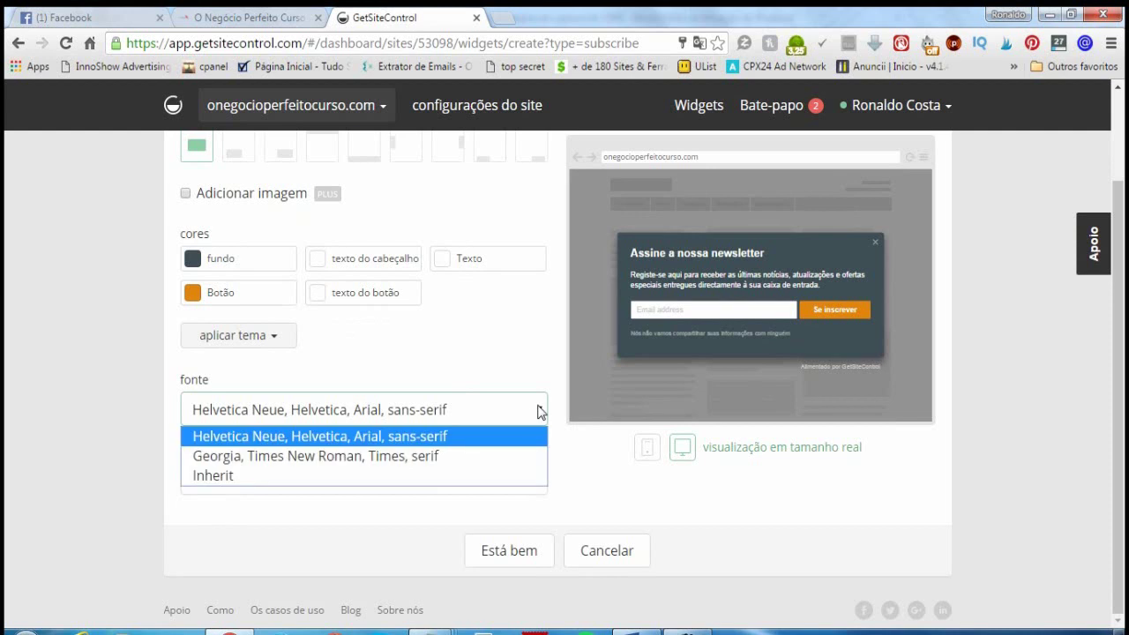
pyautogui.click(494, 457)
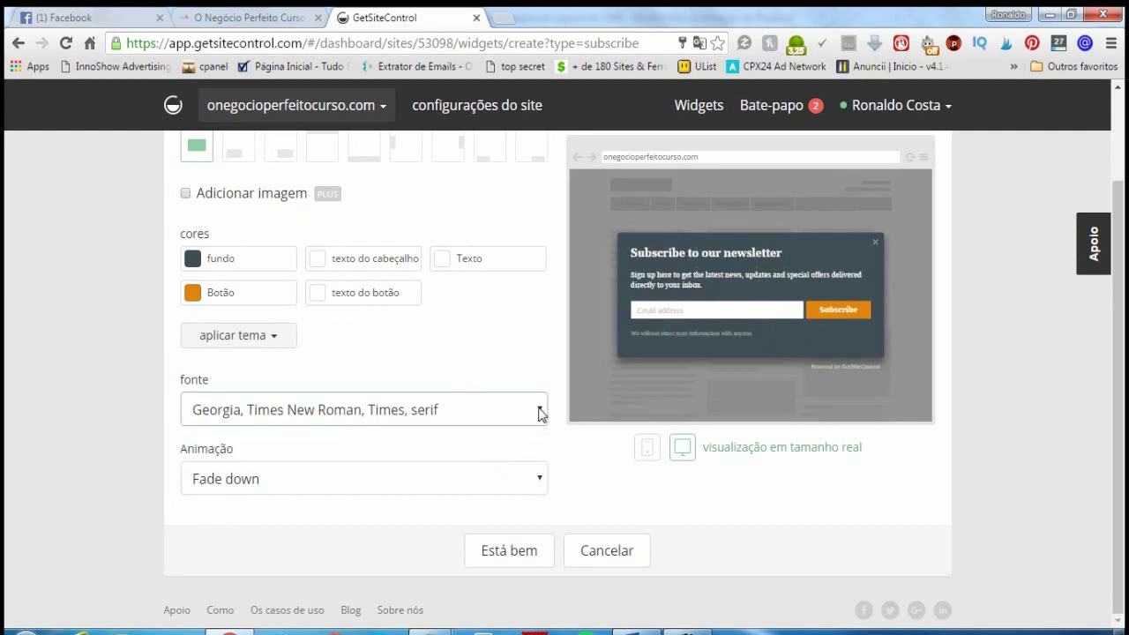
pyautogui.click(539, 411)
pyautogui.click(508, 434)
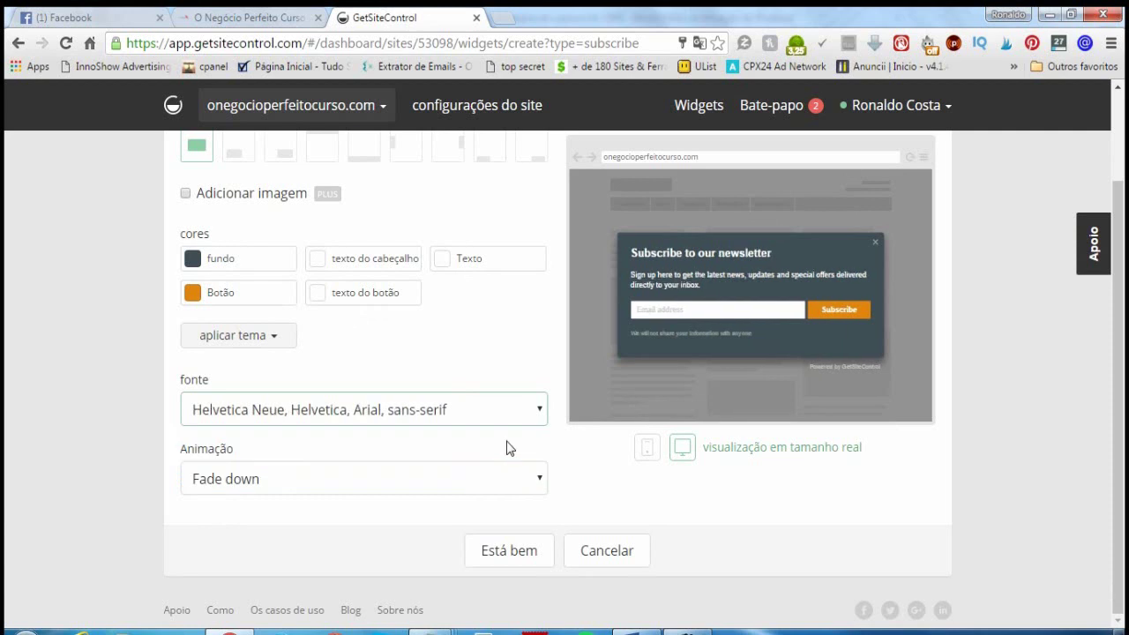
# Step: Try the Fade, Fade down, Zoom and Bounce down animations on the subscribe widget
pyautogui.click(433, 479)
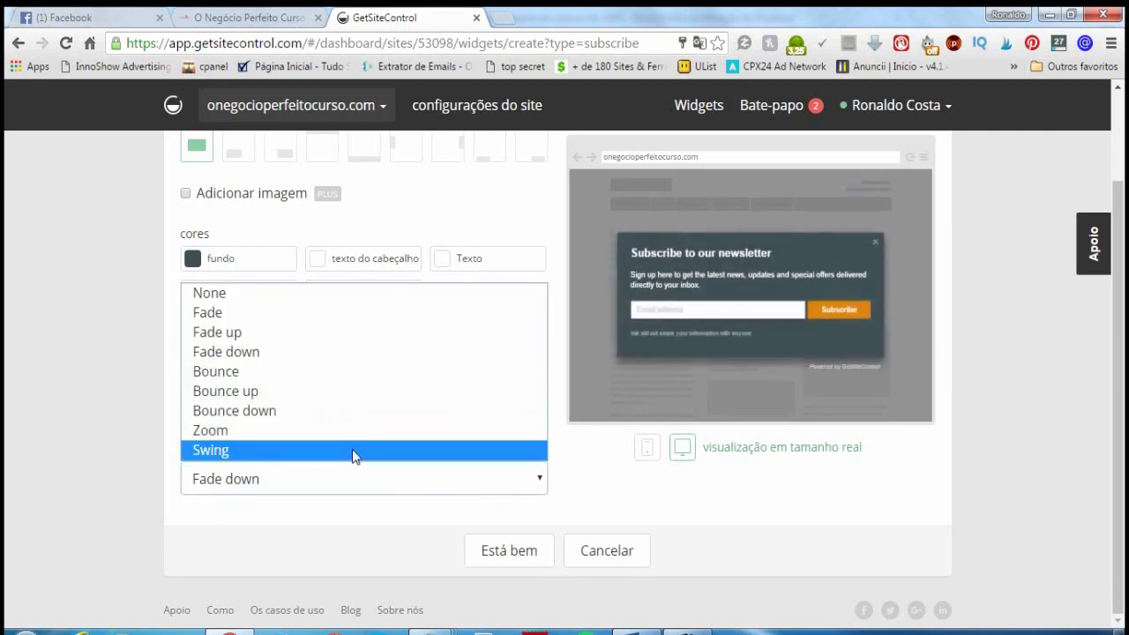
pyautogui.click(261, 314)
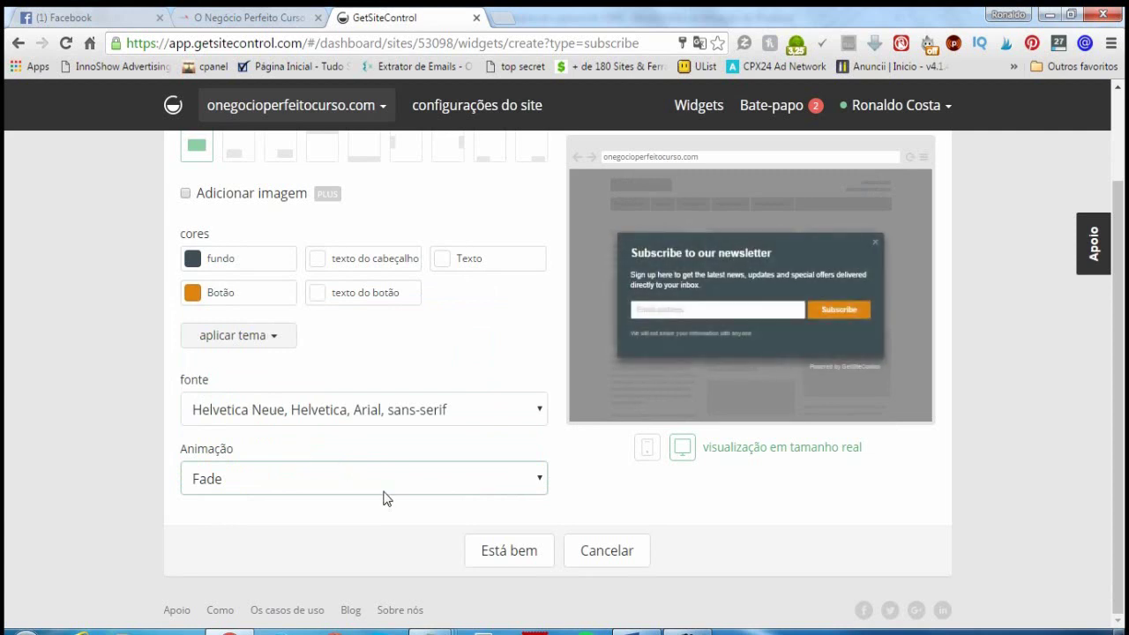
pyautogui.click(434, 485)
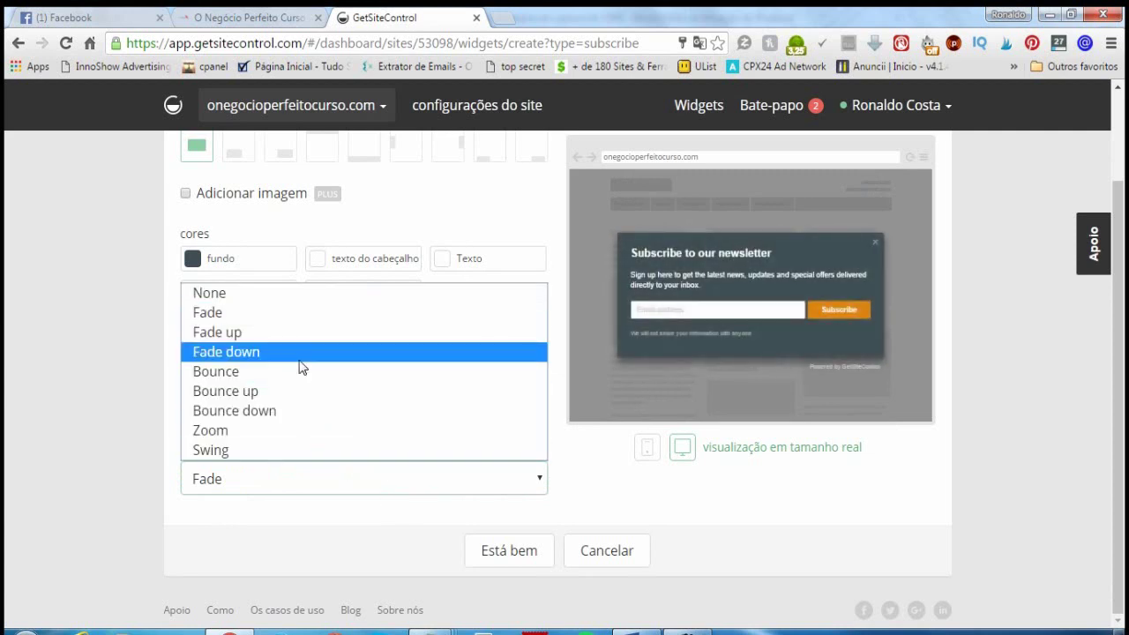
pyautogui.click(300, 352)
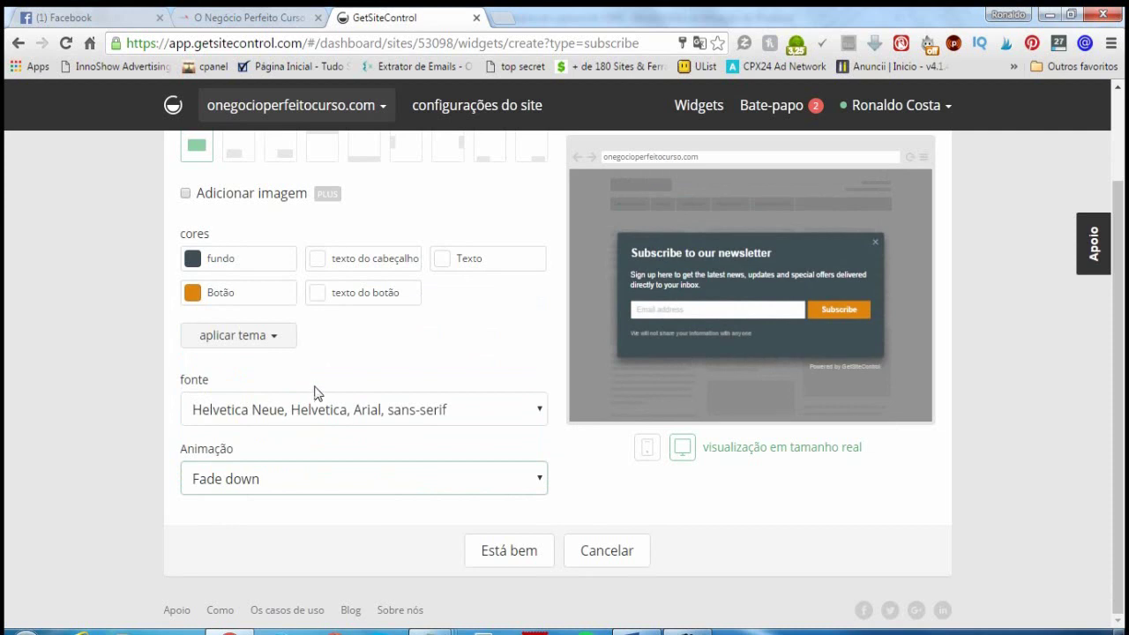
pyautogui.click(484, 485)
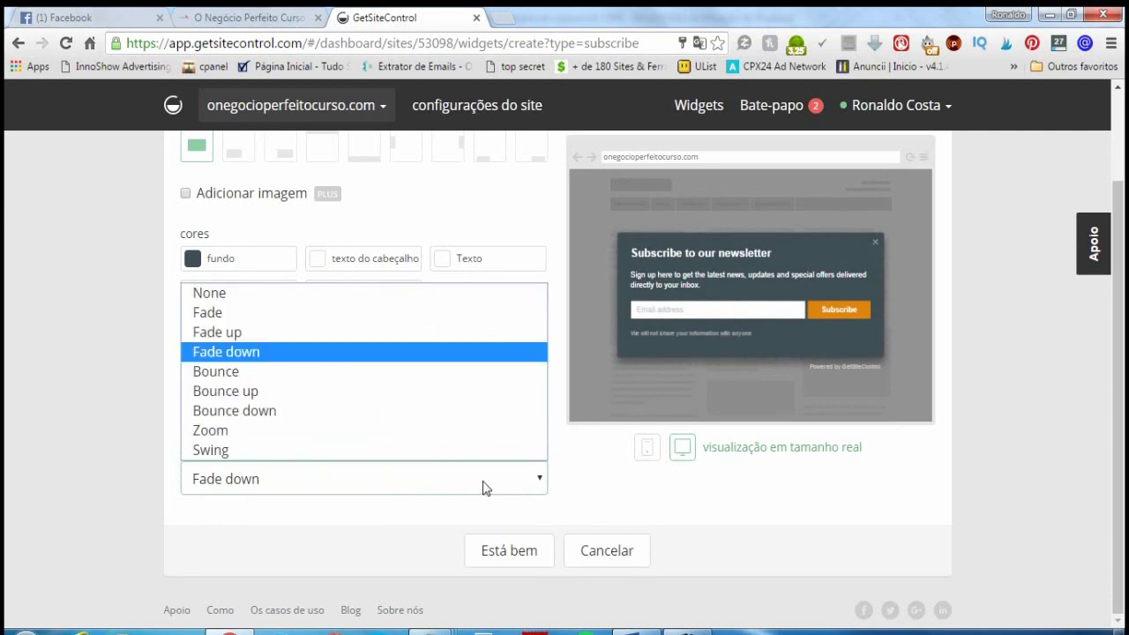
pyautogui.click(270, 432)
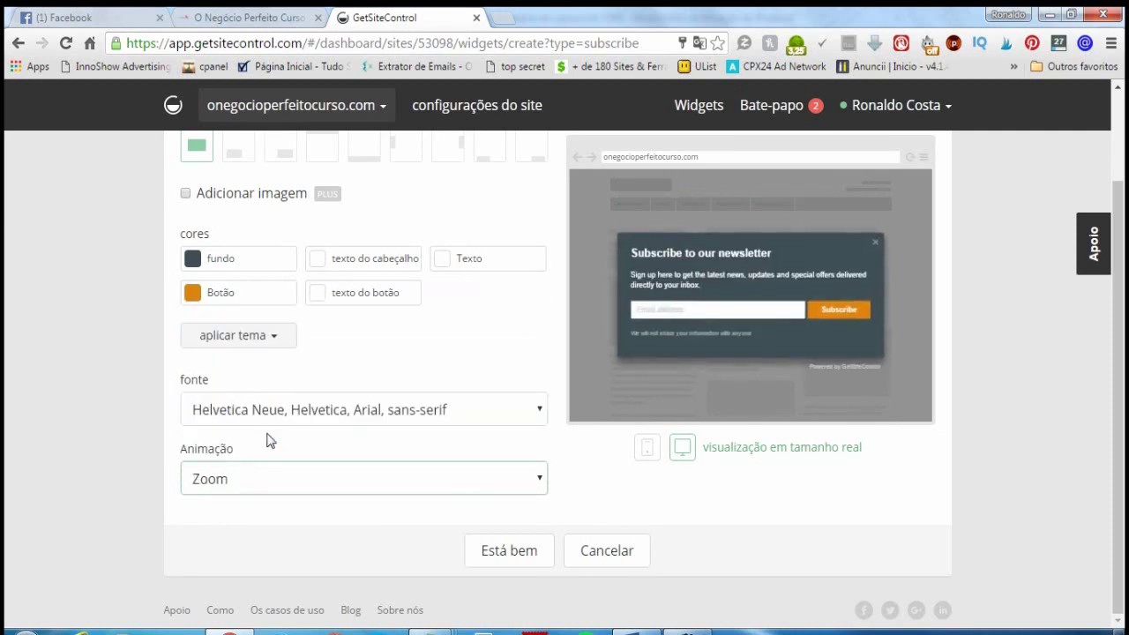
pyautogui.click(474, 483)
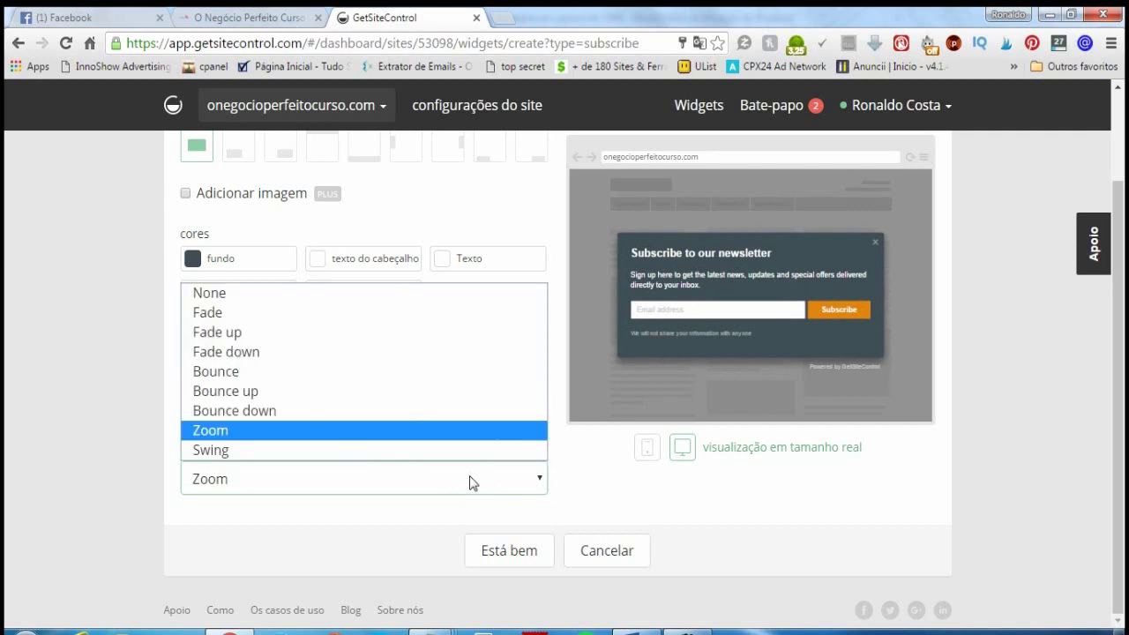
pyautogui.click(316, 415)
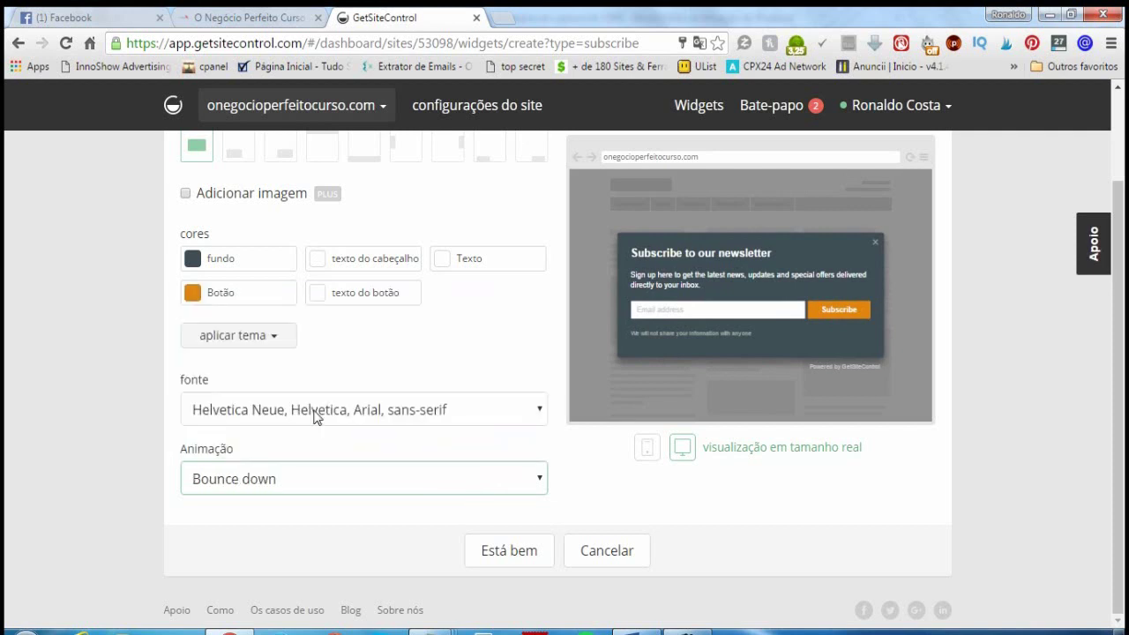
# Step: Set the widget's animation to Swing and save the widget
pyautogui.click(384, 487)
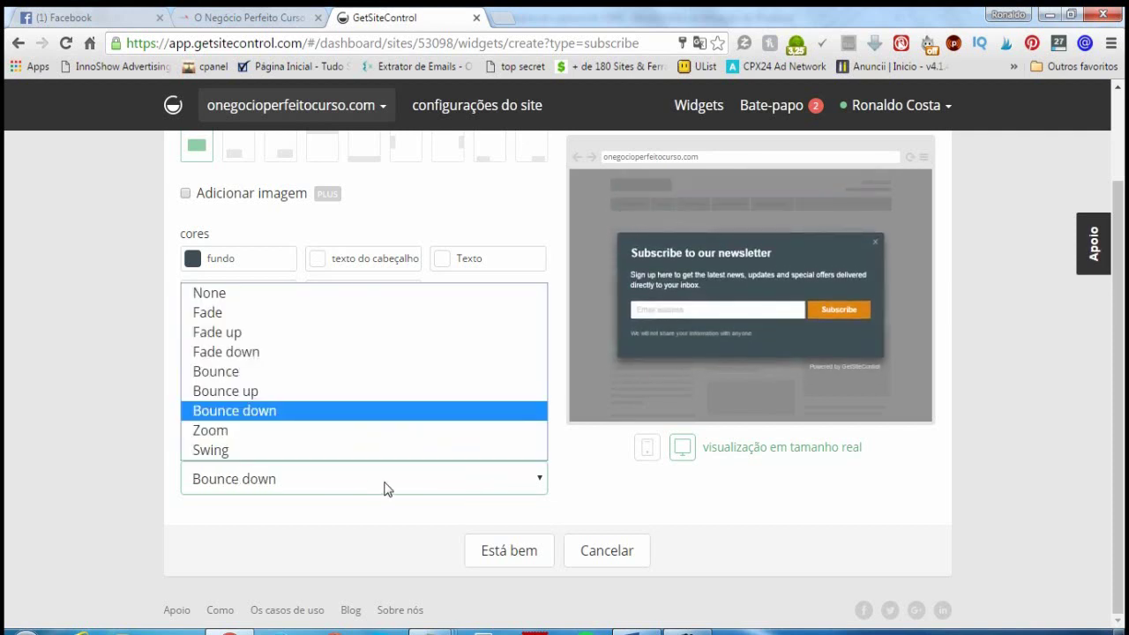
pyautogui.click(287, 457)
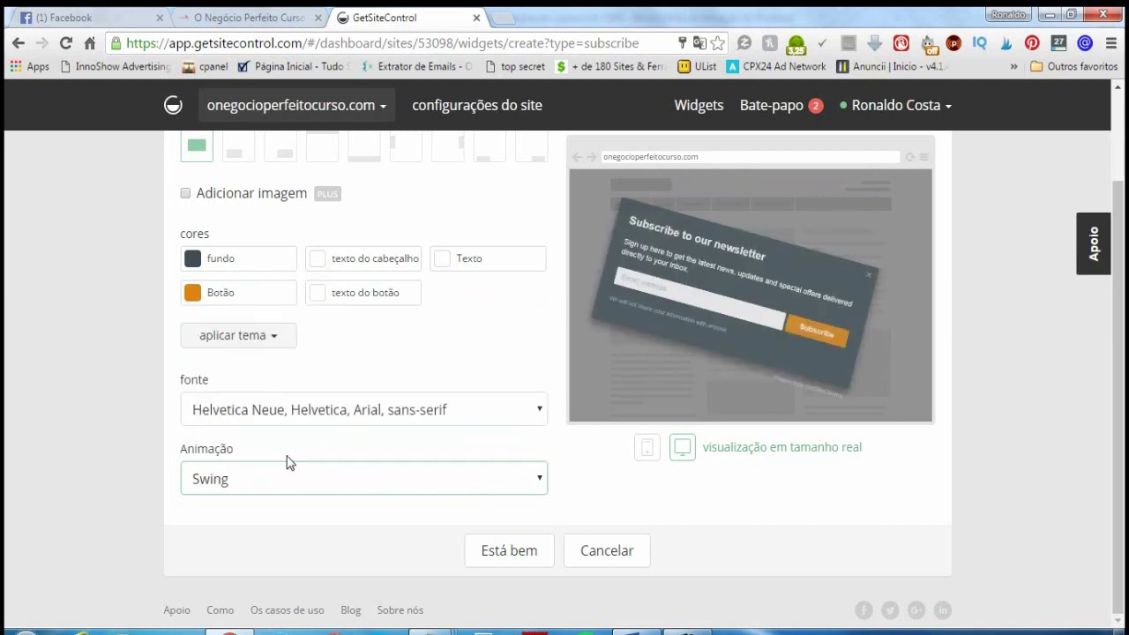
pyautogui.click(543, 553)
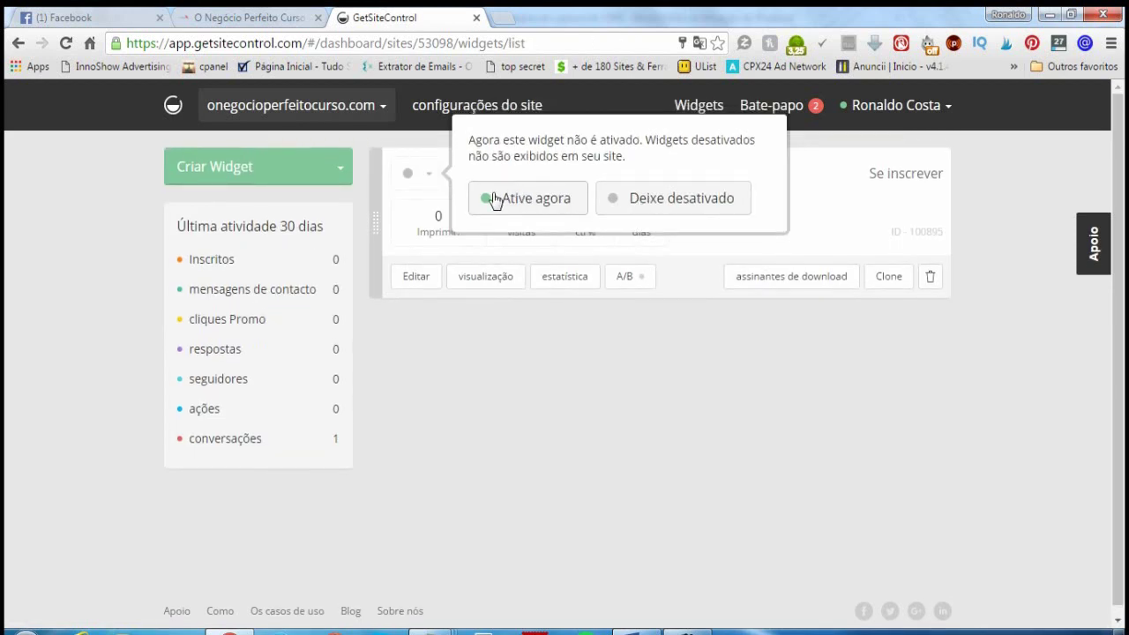
# Step: Open the saved subscribe widget for editing and replace its form title with "não va emborra ainda..."
pyautogui.click(421, 287)
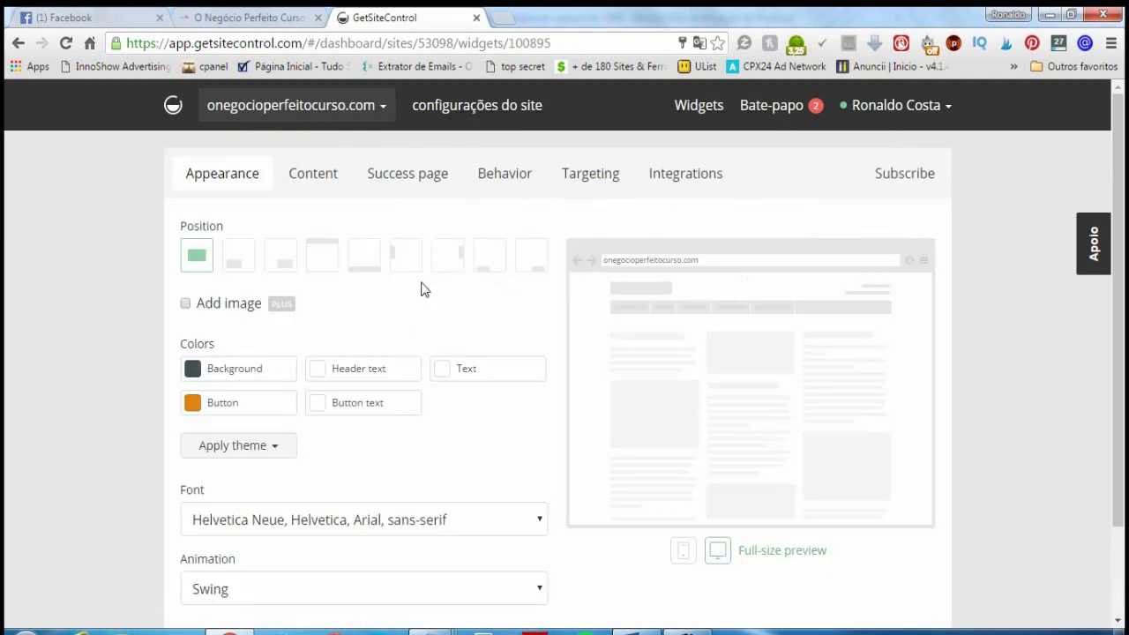
pyautogui.click(312, 179)
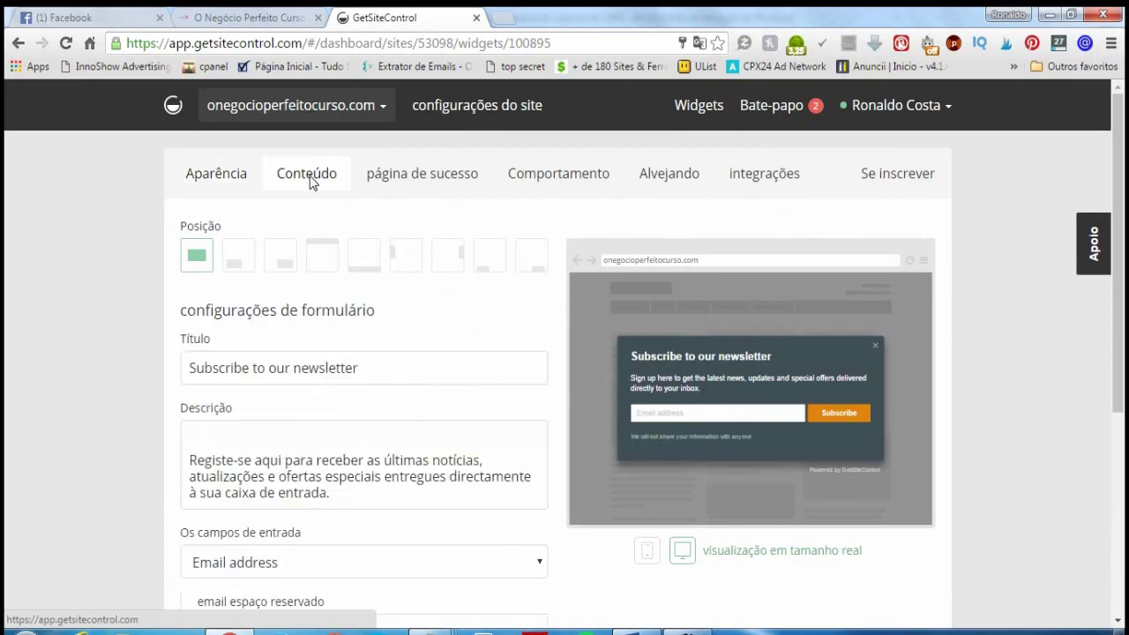
pyautogui.click(383, 369)
pyautogui.moveTo(360, 368); pyautogui.dragTo(163, 365)
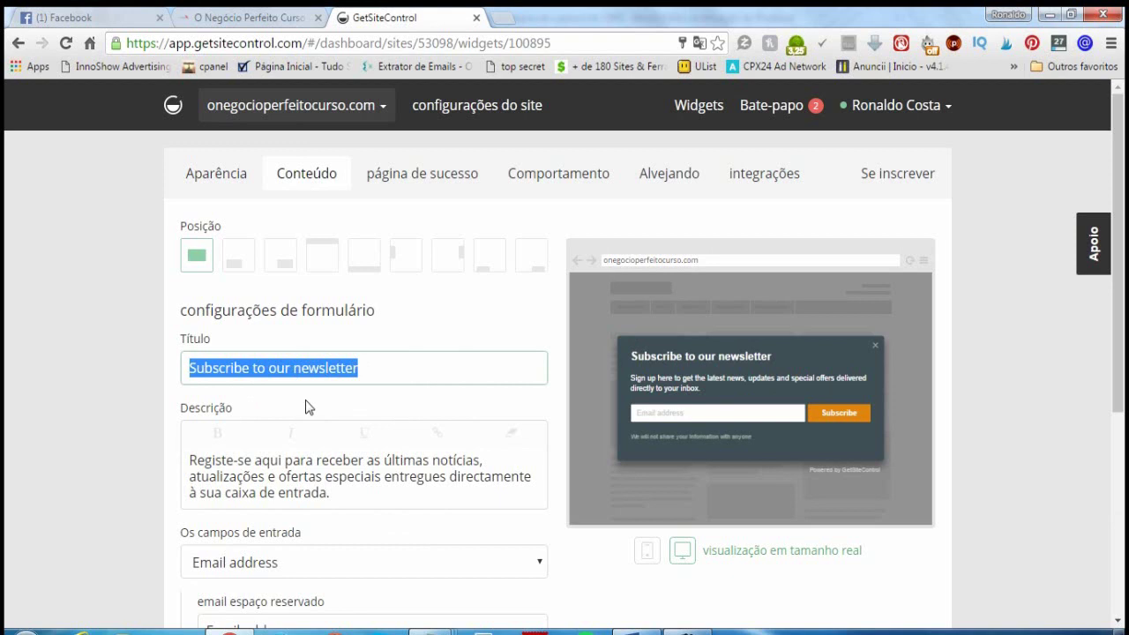
pyautogui.write('nã')
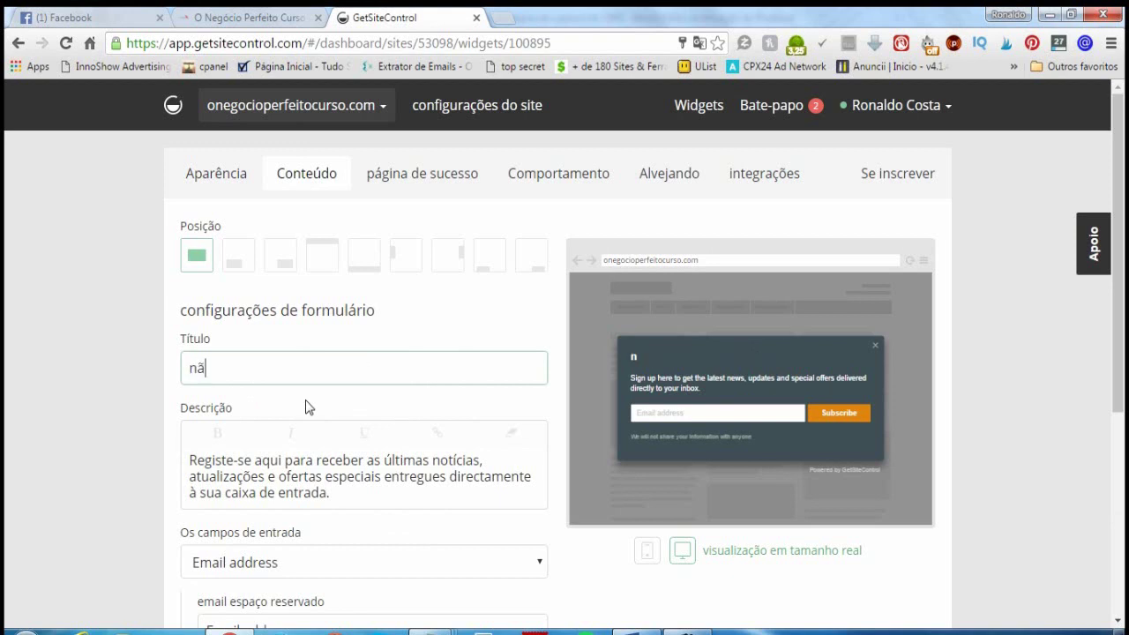
pyautogui.write('o va emborra ainda...')
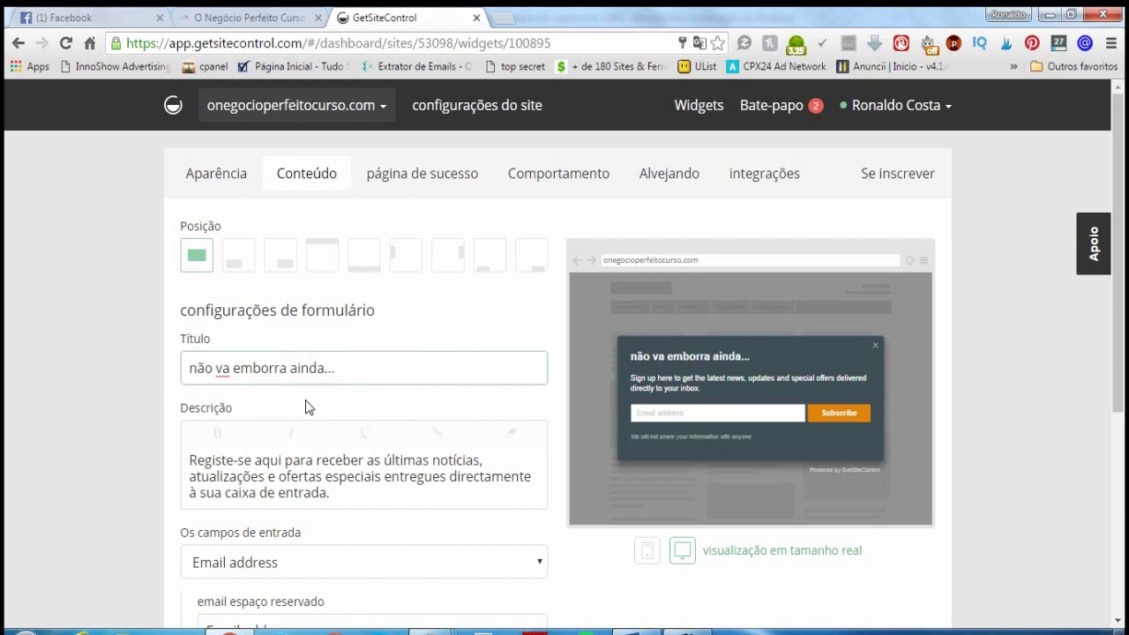
# Step: Correct the form title's accent and capitalisation so it reads "Não vá emborra ainda..."
pyautogui.rightClick(221, 367)
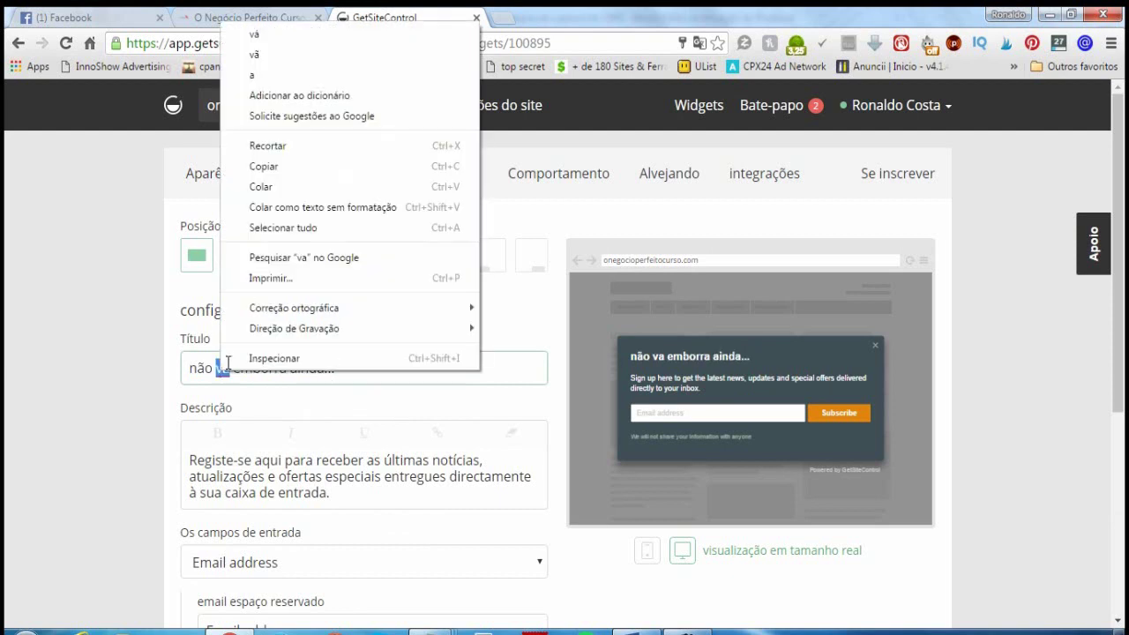
pyautogui.click(265, 55)
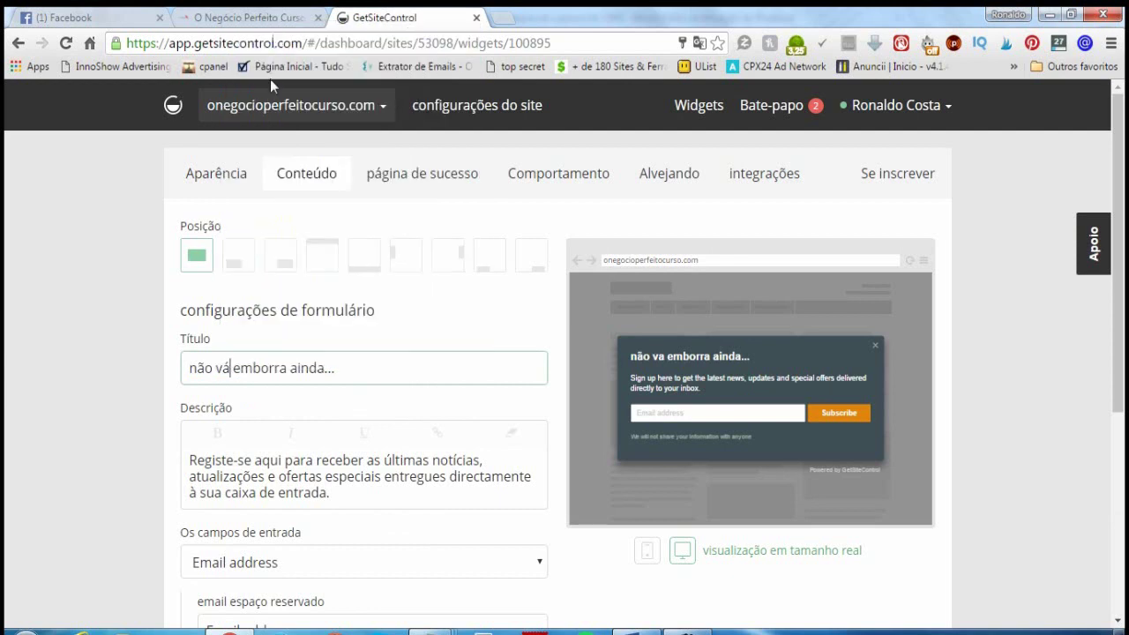
pyautogui.click(195, 367)
pyautogui.press('BackSpace')
pyautogui.write('N')
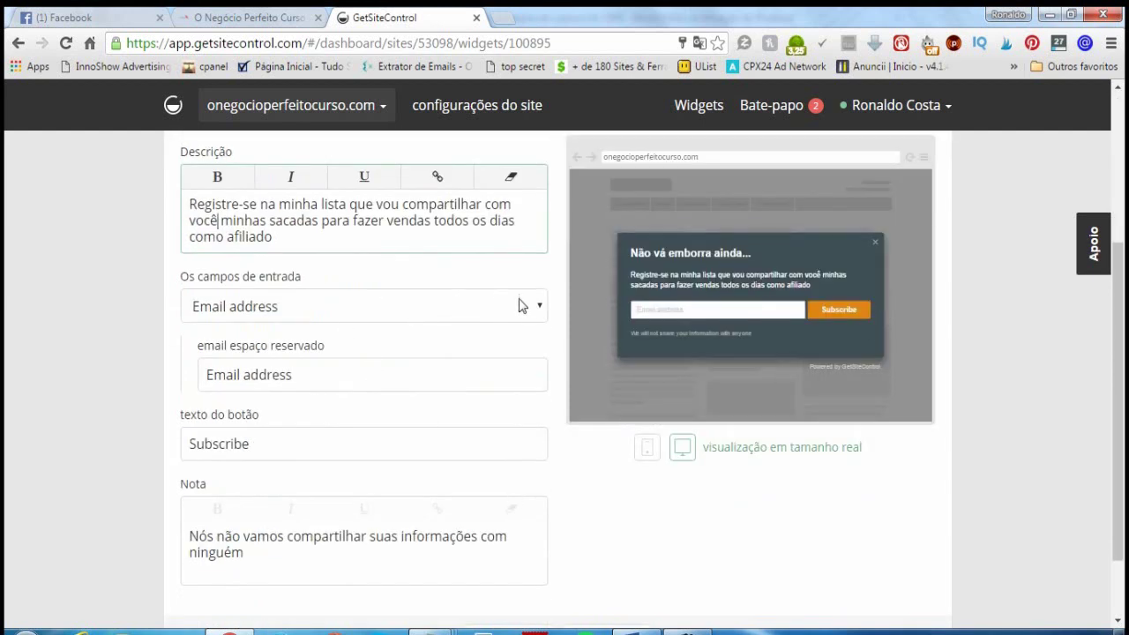
# Step: Keep Email address as the form's only input field and set its placeholder to "Email..."
pyautogui.click(528, 305)
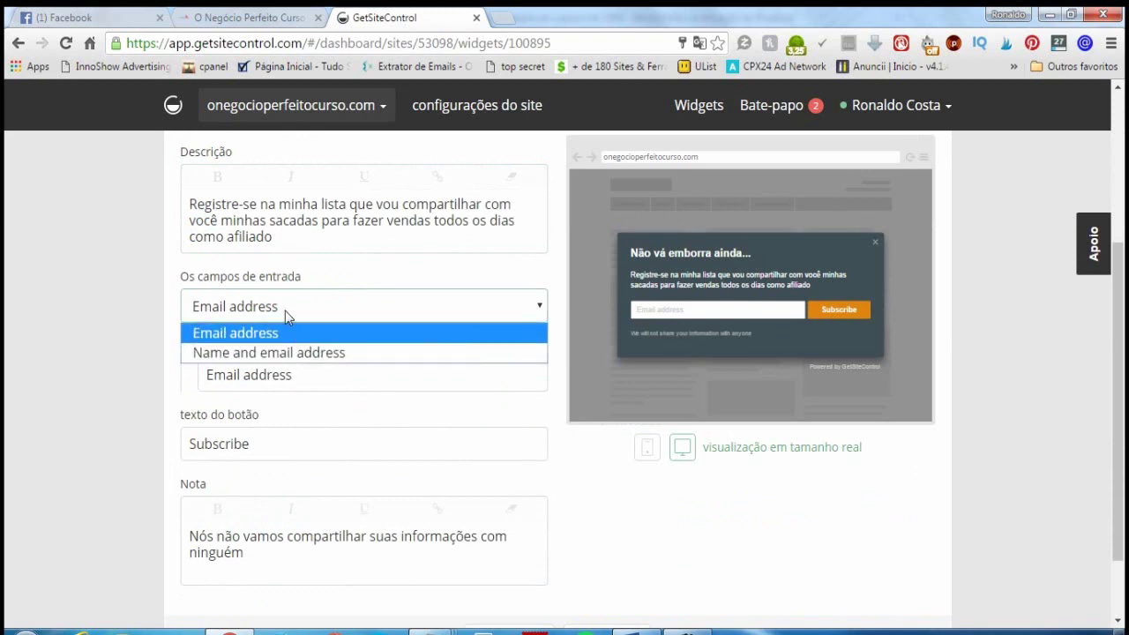
pyautogui.click(300, 335)
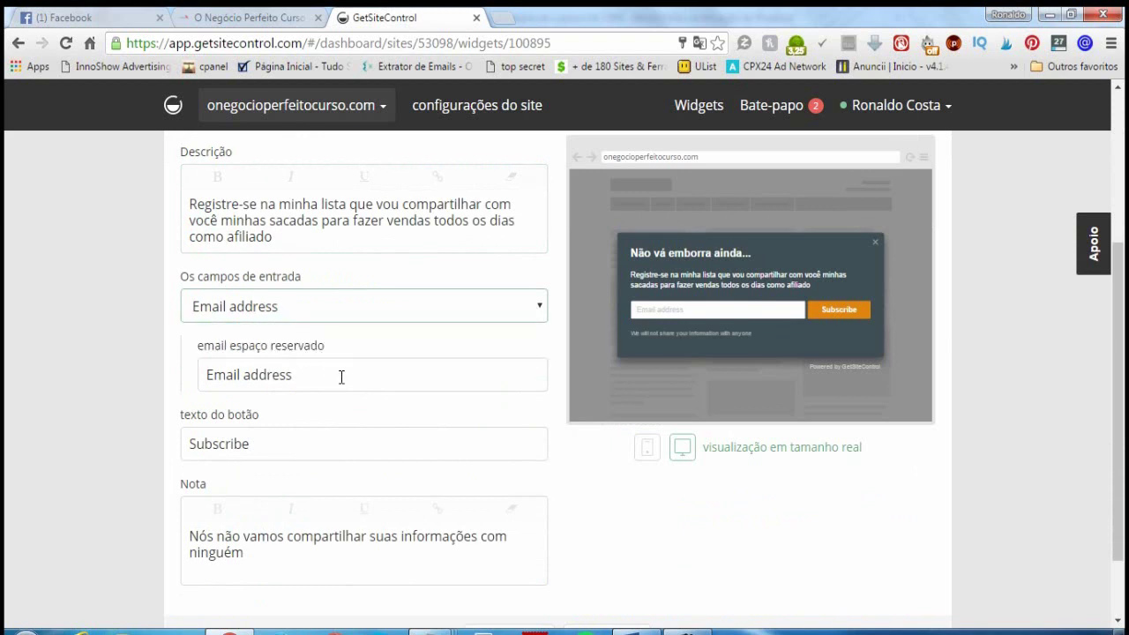
pyautogui.click(342, 378)
pyautogui.moveTo(342, 378); pyautogui.dragTo(248, 388)
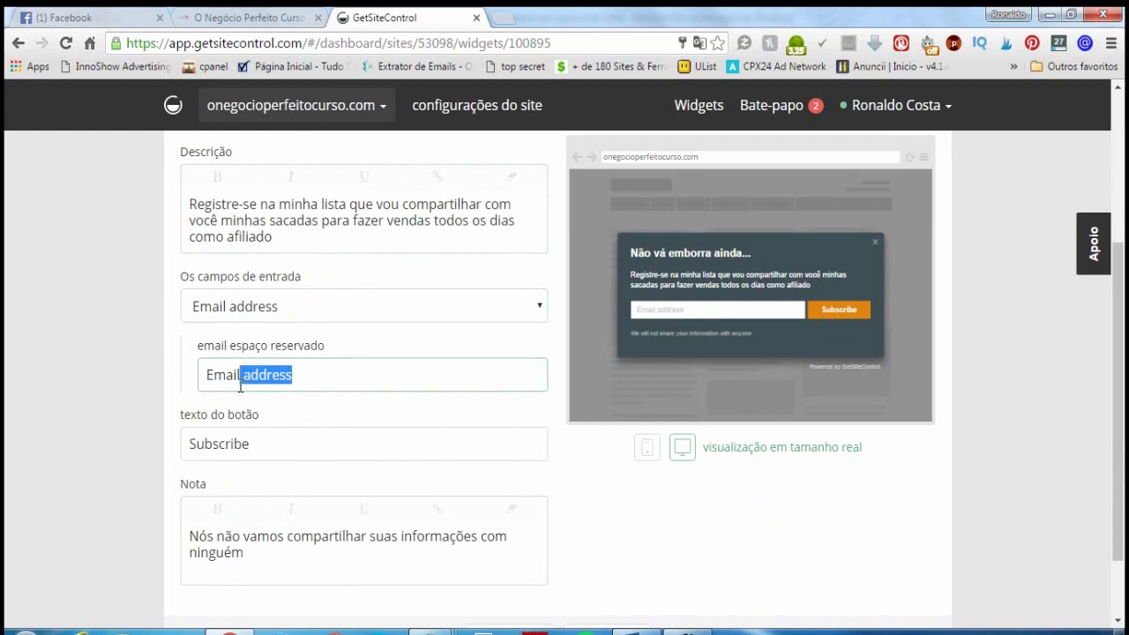
pyautogui.press('BackSpace')
pyautogui.write('...')
# Step: Set the subscription form's button text to "Receber Dicas"
pyautogui.moveTo(264, 445); pyautogui.dragTo(175, 456)
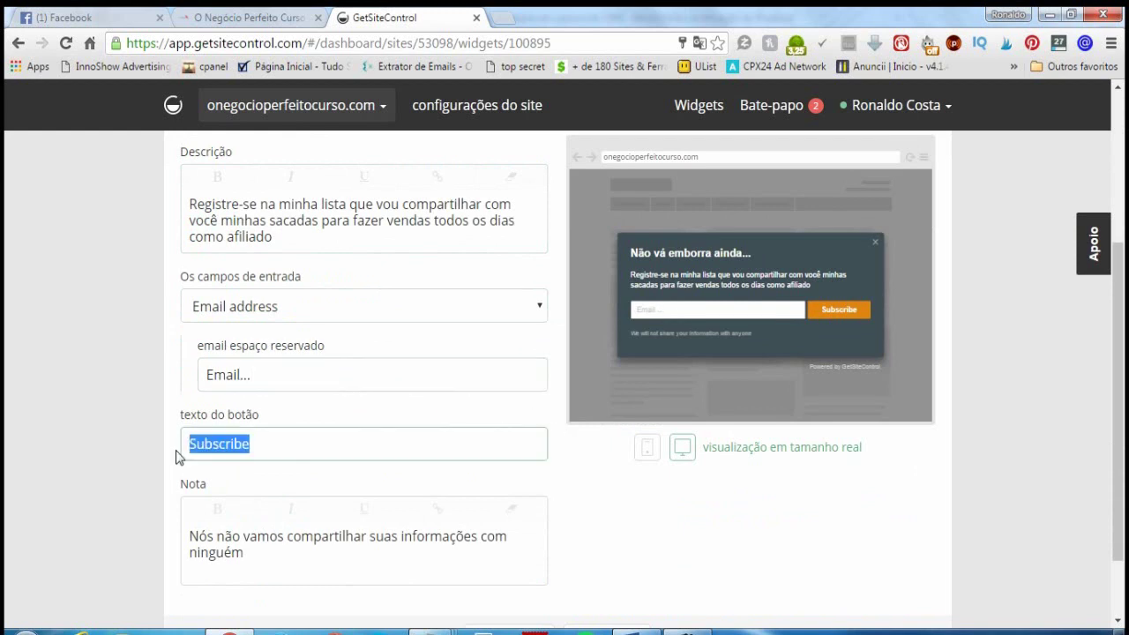
pyautogui.write('receber')
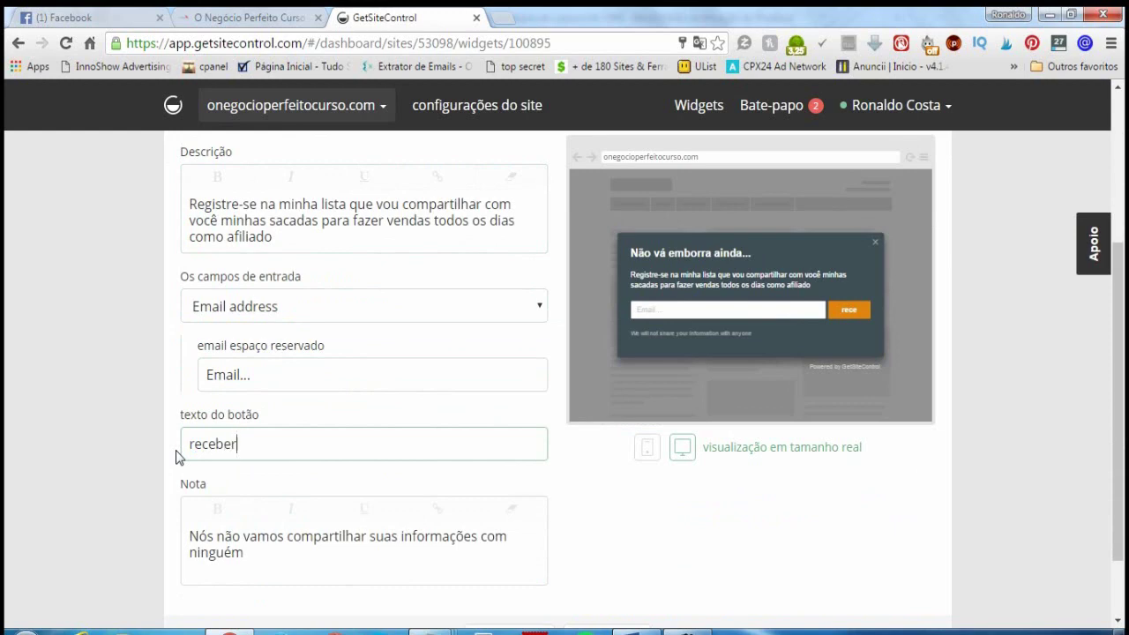
pyautogui.write(' Dicas')
pyautogui.scroll(-1, 365, 497)
pyautogui.scroll(4, 365, 491)
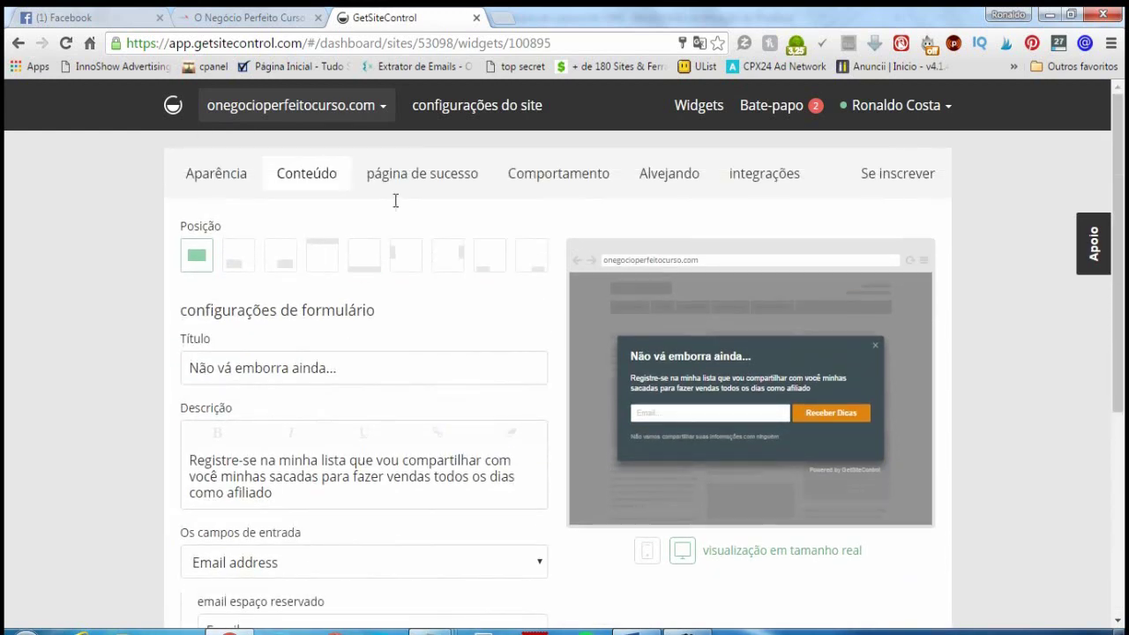
# Step: Set the title of the widget's success page to "Obrigado!"
pyautogui.click(438, 180)
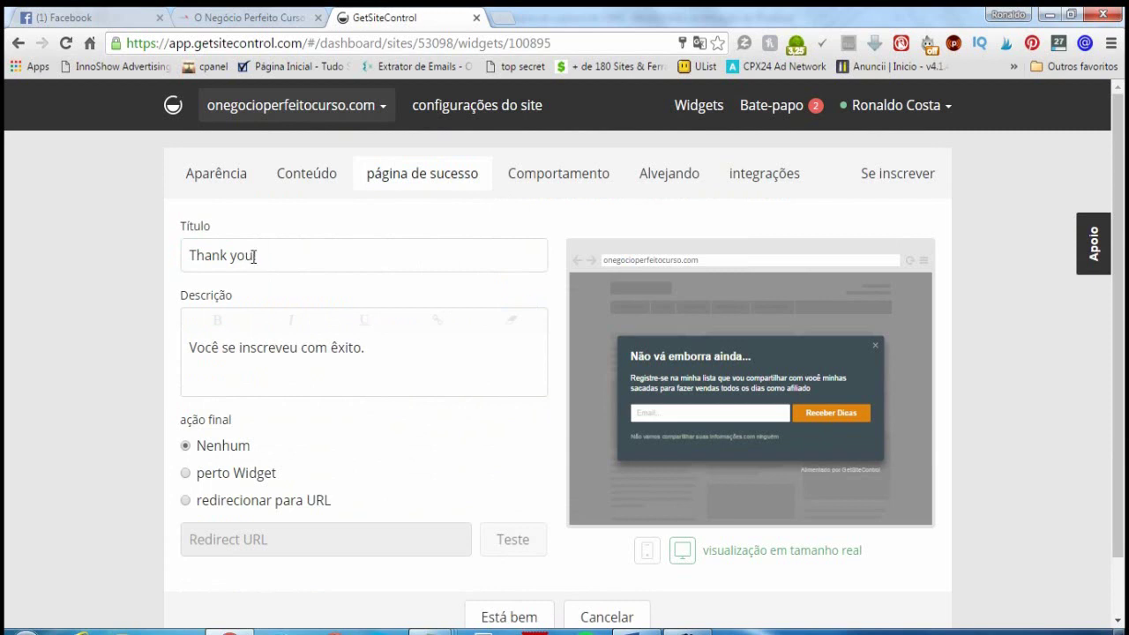
pyautogui.moveTo(255, 256); pyautogui.dragTo(177, 262)
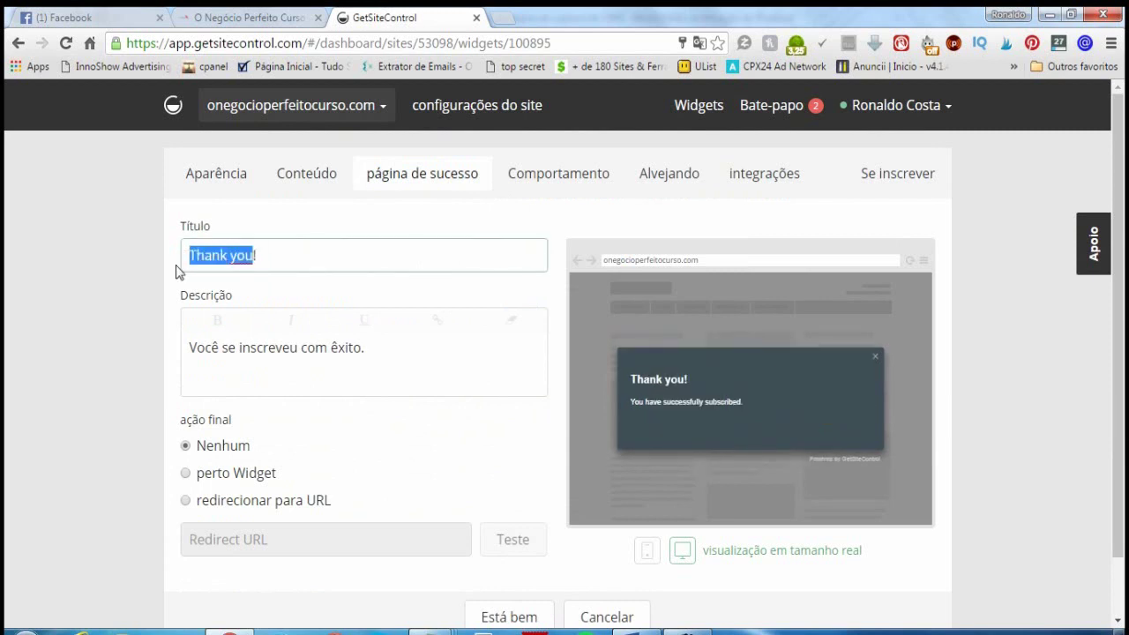
pyautogui.write('Obrig')
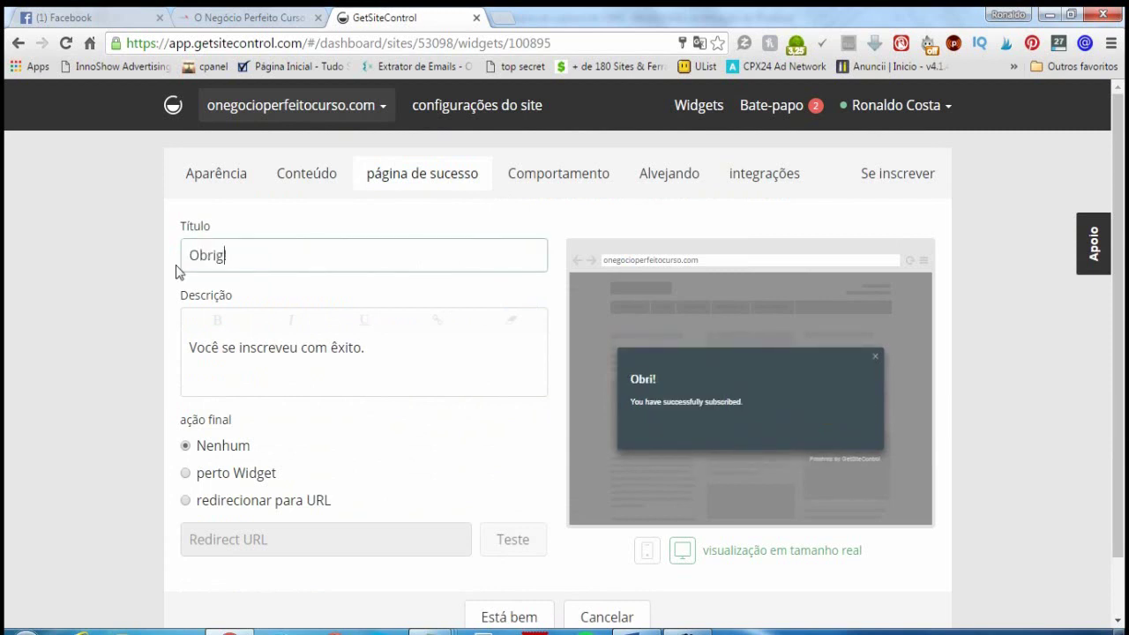
pyautogui.write('ado!')
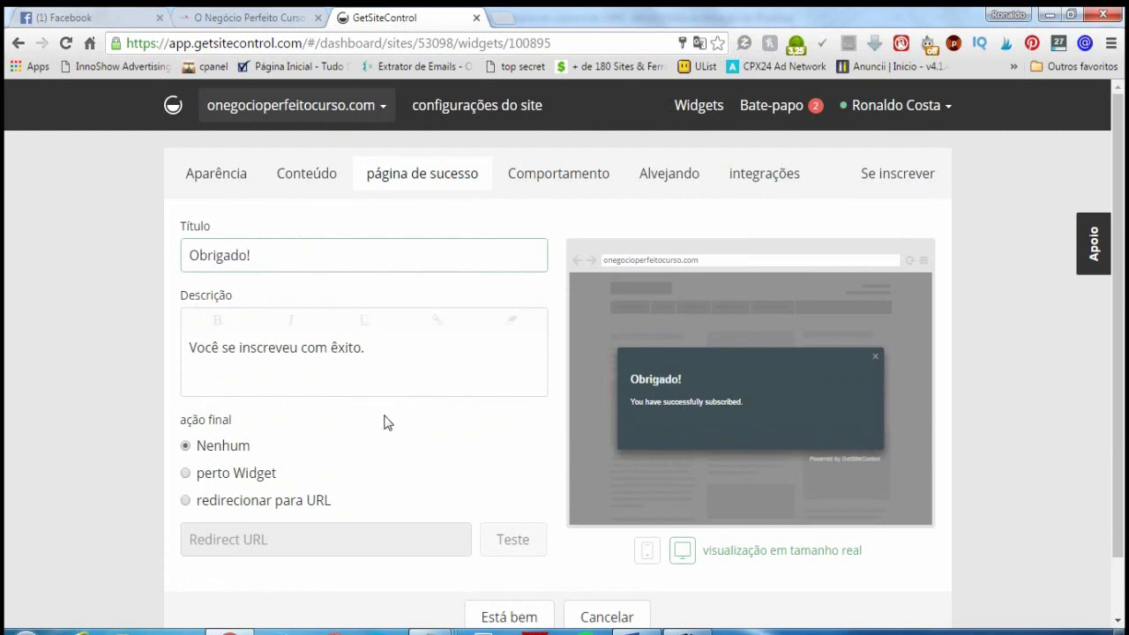
# Step: Replace the success page description with "Obrigado por aceitar Receber minhas dicas! Logo enviarei um material top!!" on two lines
pyautogui.scroll(-1, 384, 423)
pyautogui.click(184, 279)
pyautogui.write('Obri')
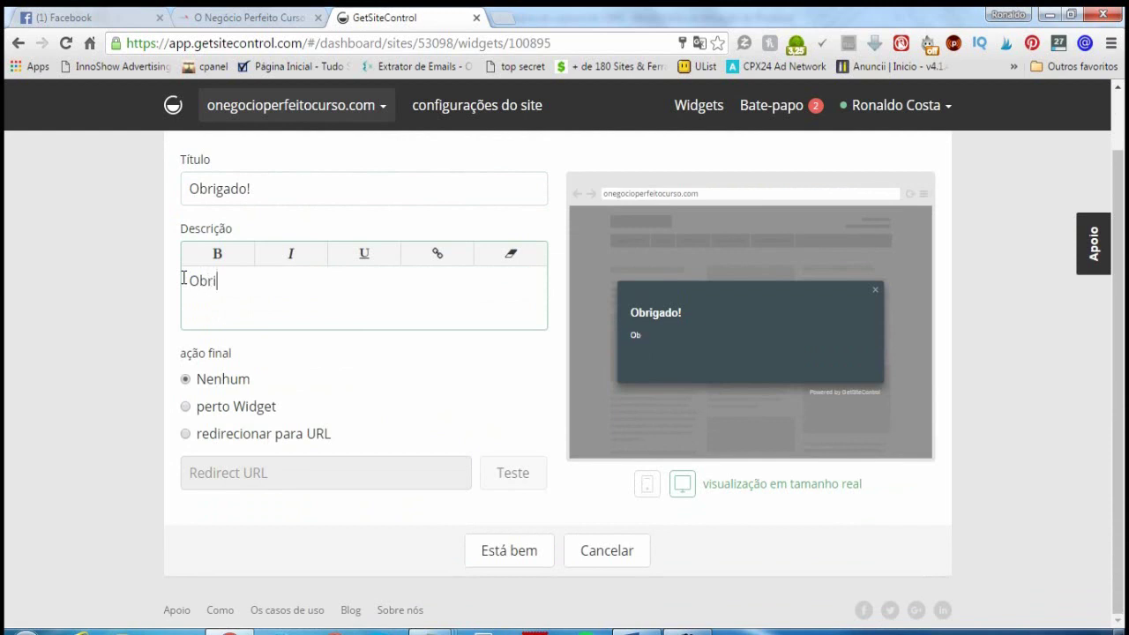
pyautogui.write('gado por aceitar Recebe')
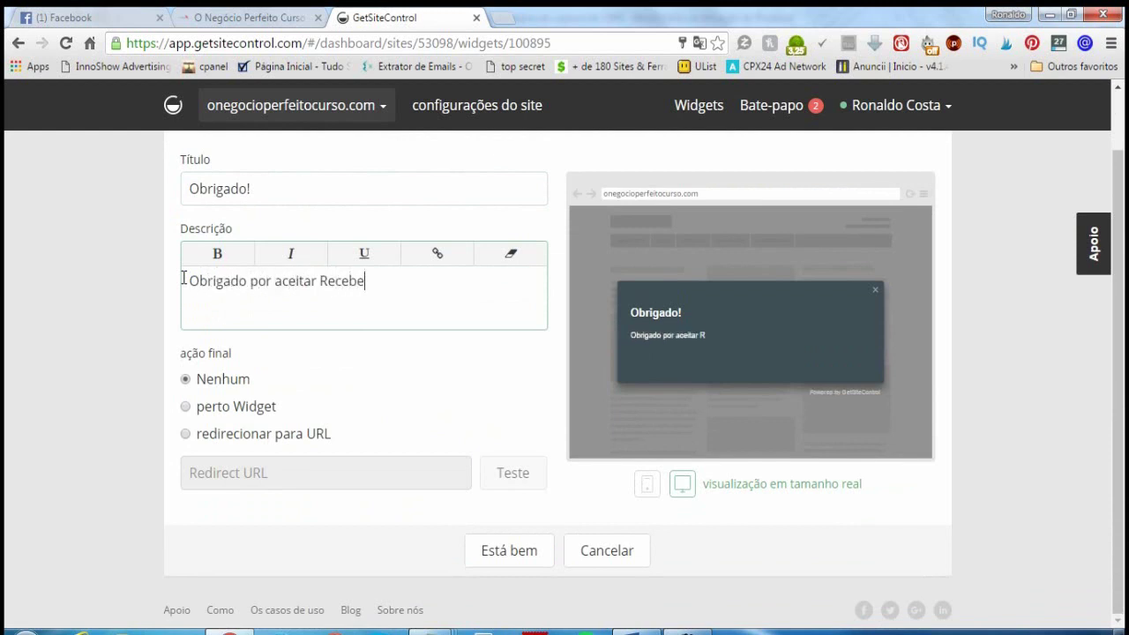
pyautogui.write('inhas dicas.')
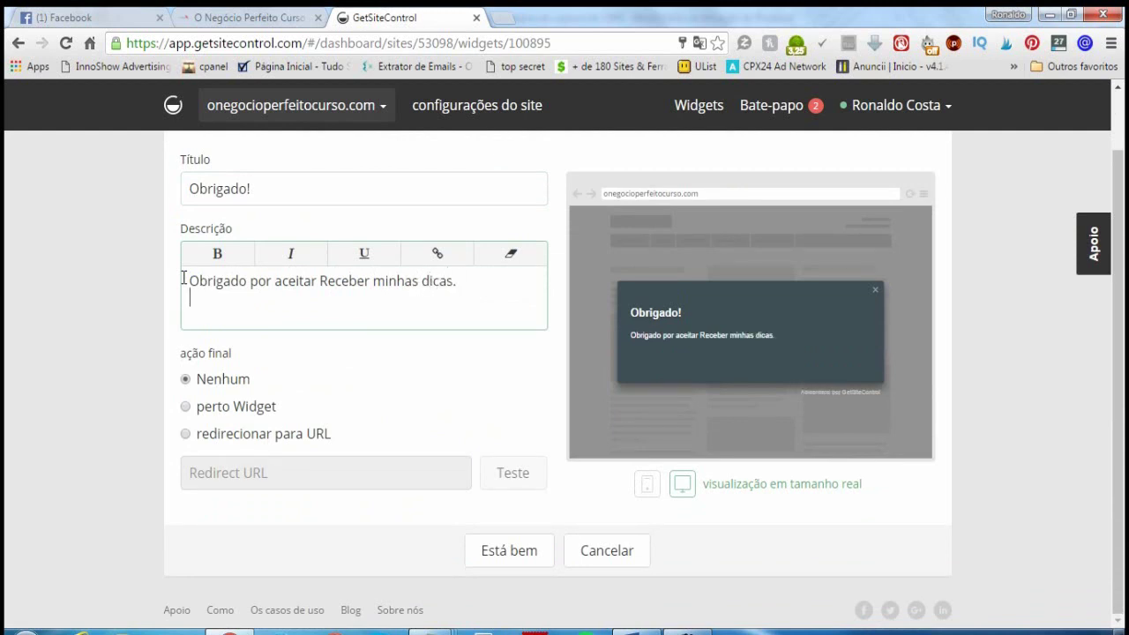
pyautogui.press('BackSpace')
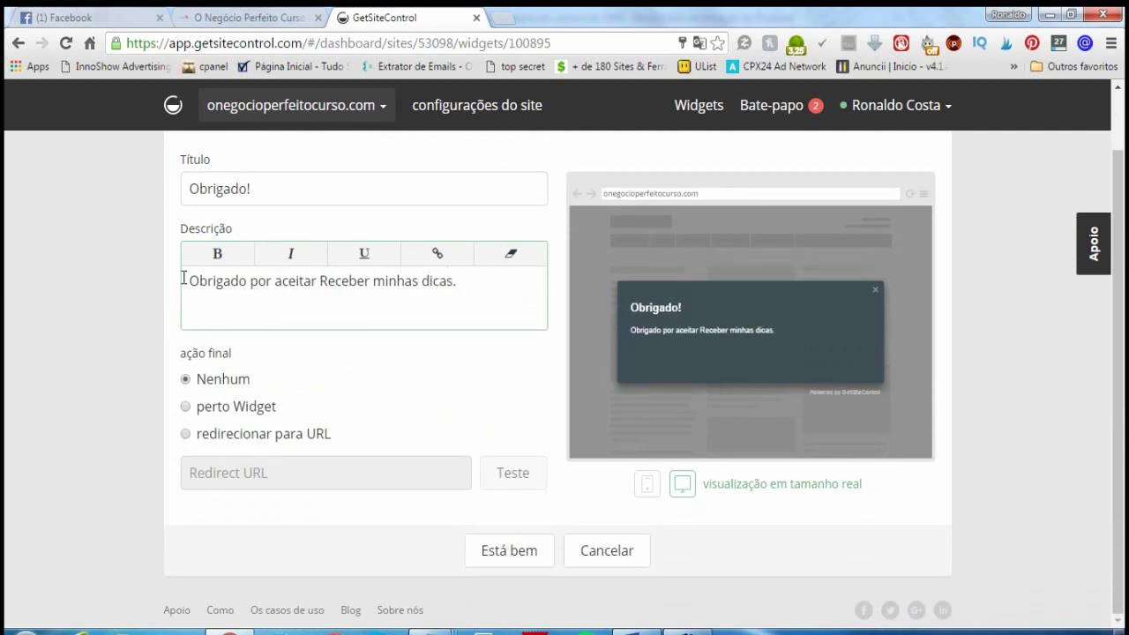
pyautogui.press('BackSpace')
pyautogui.press('BackSpace')
pyautogui.press('BackSpace')
pyautogui.press('BackSpace')
pyautogui.press('BackSpace')
pyautogui.press('BackSpace')
pyautogui.press('BackSpace')
pyautogui.press('BackSpace')
pyautogui.press('BackSpace')
pyautogui.press('BackSpace')
pyautogui.write('mail logo ')
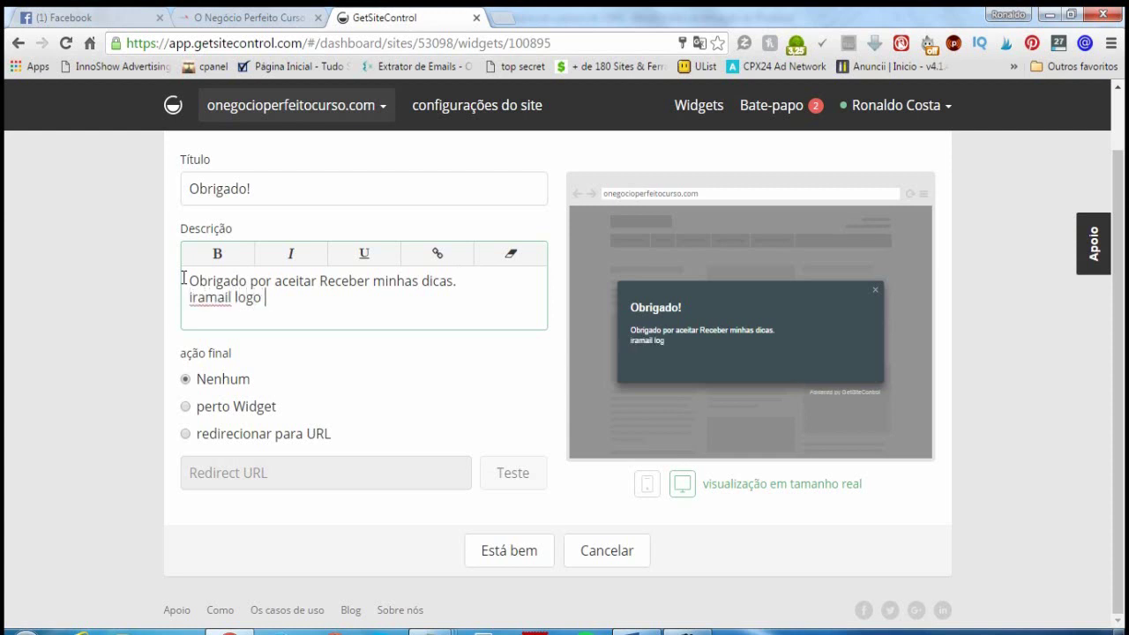
pyautogui.write('enviarei um material top!!')
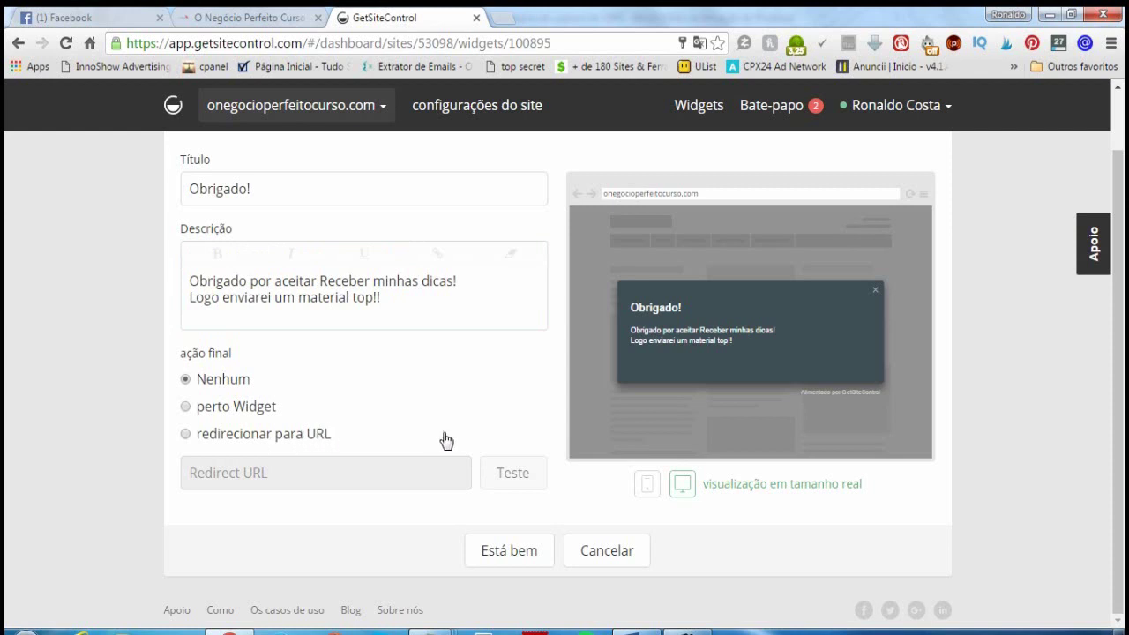
# Step: Set the final action to redirect to a URL, and open the blog article "Gerar tráfego de forma ilimitada para o blog"
pyautogui.click(186, 433)
pyautogui.click(252, 472)
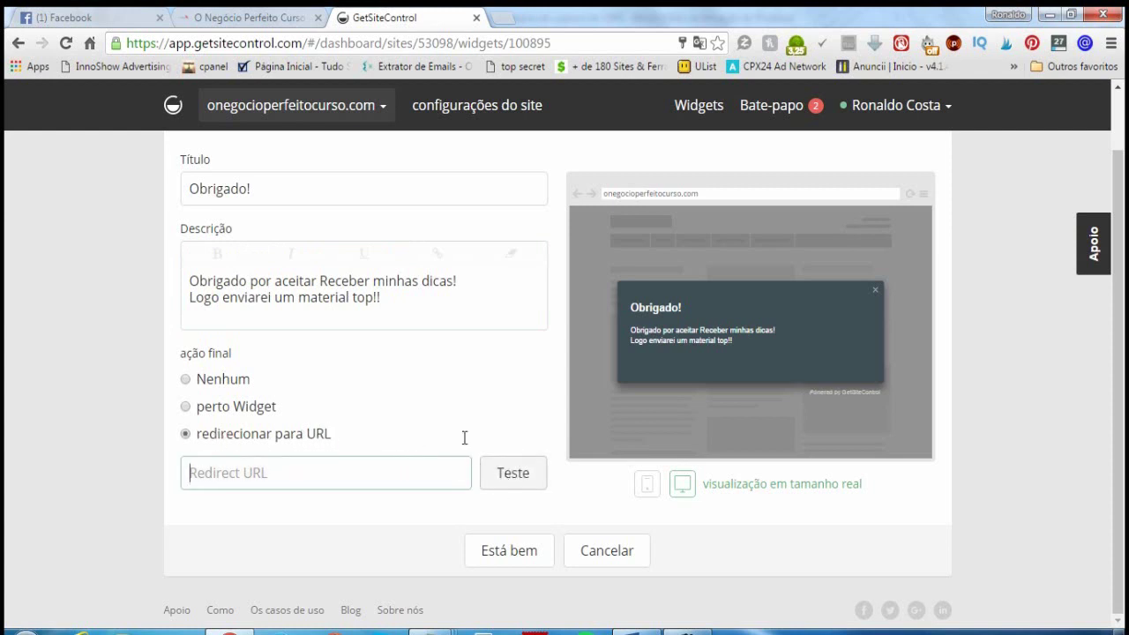
pyautogui.click(509, 26)
pyautogui.click(257, 21)
pyautogui.scroll(-5, 662, 477)
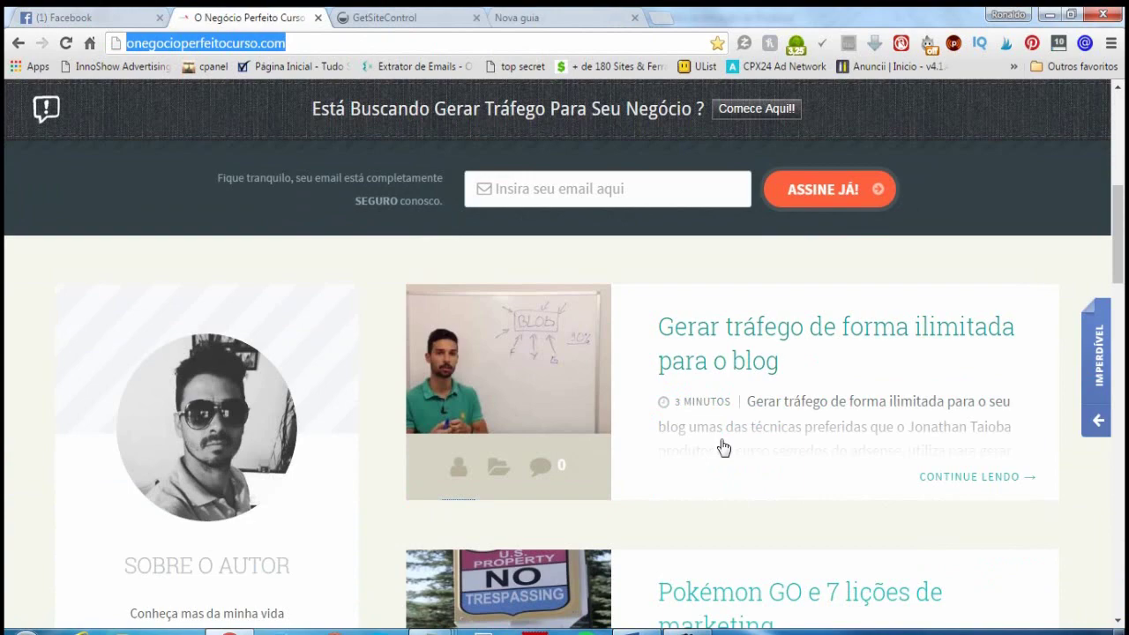
pyautogui.click(728, 332)
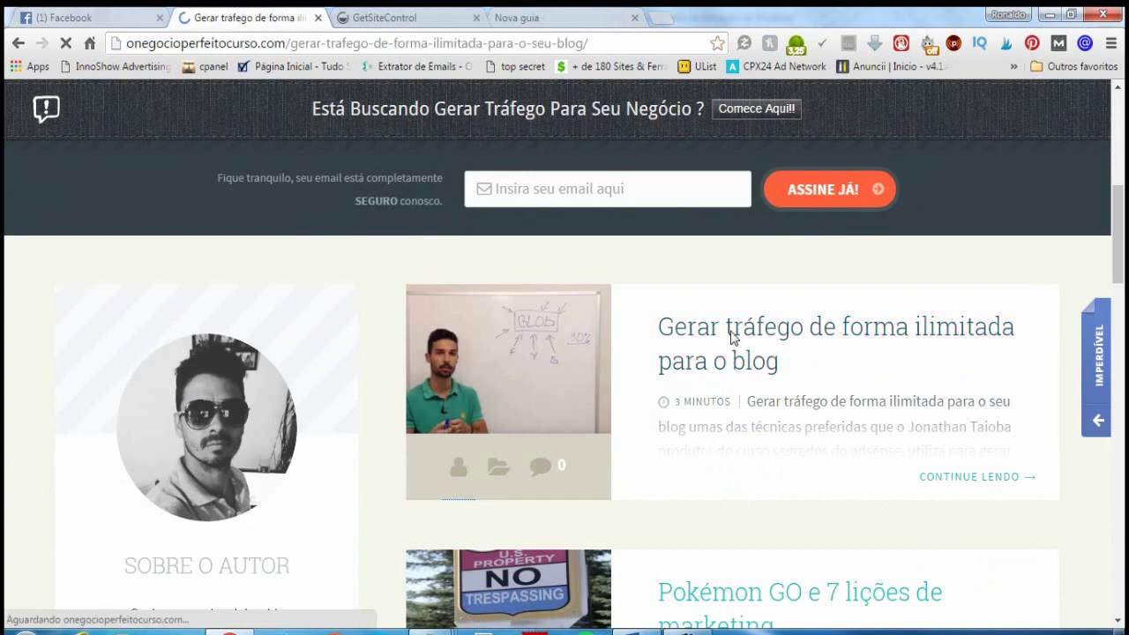
pyautogui.scroll(-10, 547, 436)
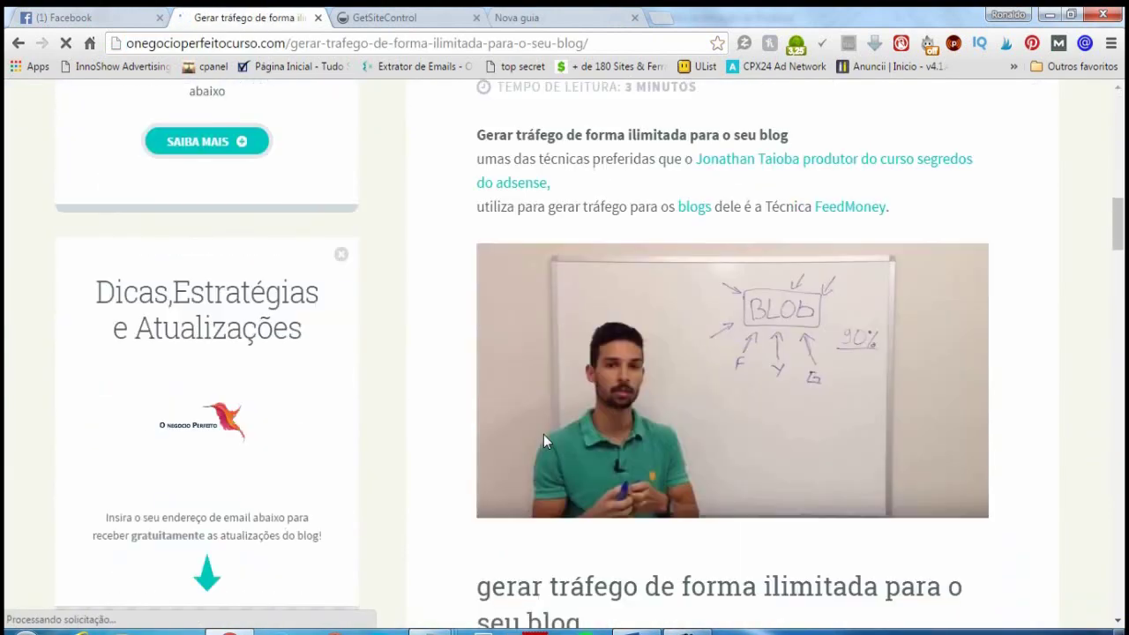
# Step: Copy the address of the article's "ganhar algum dinheiro com o blog" link and paste it as the widget's redirect URL
pyautogui.scroll(-4, 543, 434)
pyautogui.rightClick(717, 427)
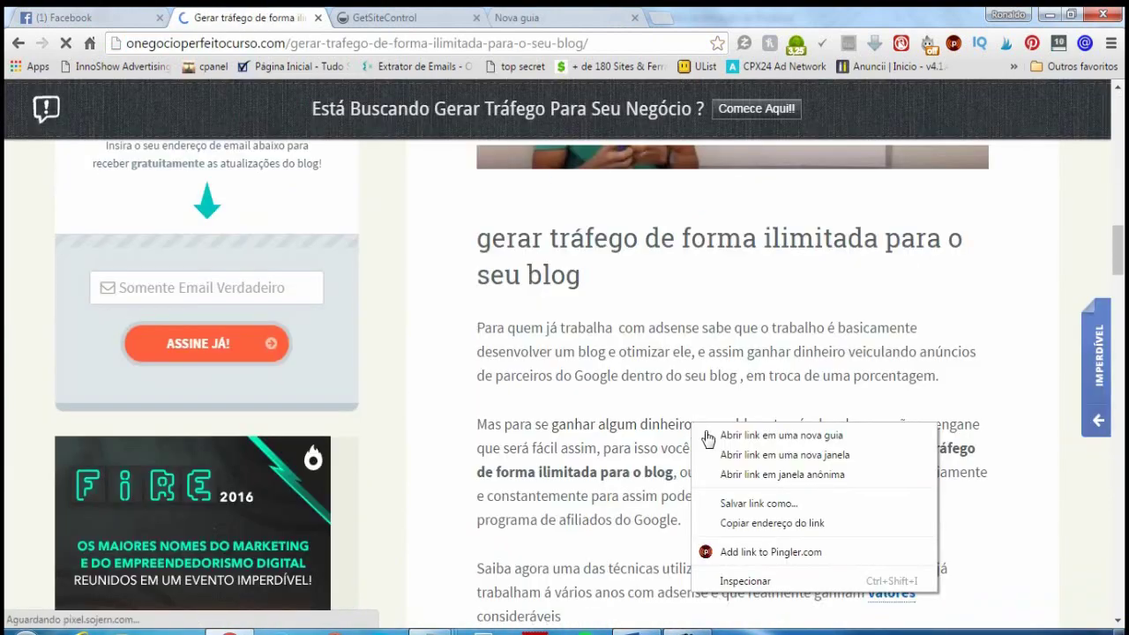
pyautogui.click(752, 513)
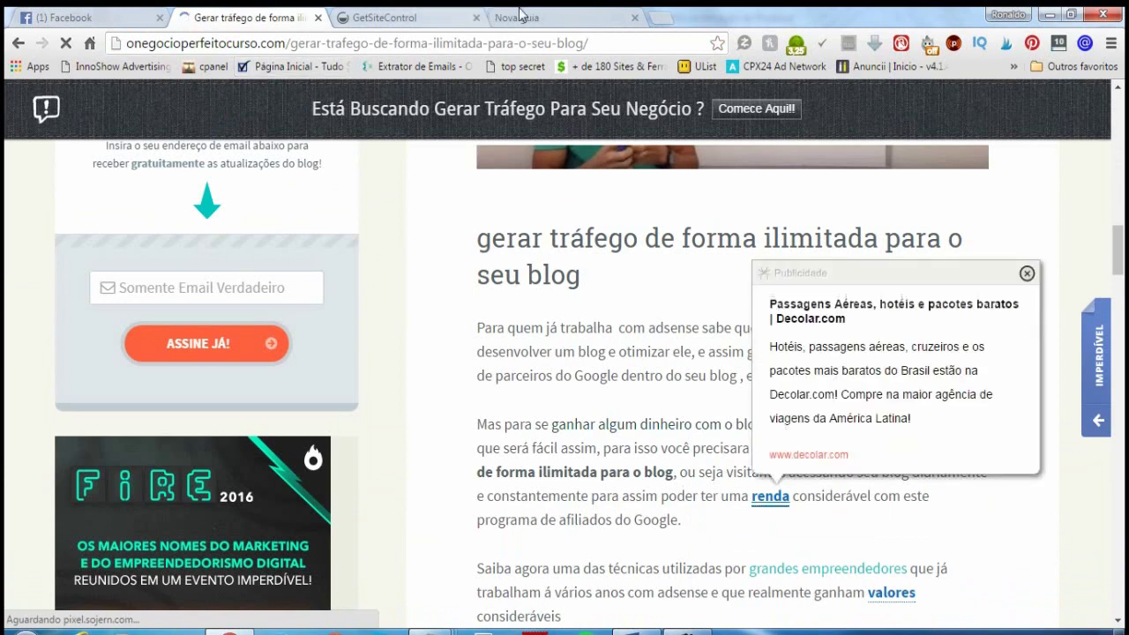
pyautogui.click(433, 17)
pyautogui.hotkey('ctrl', 'v')
pyautogui.scroll(1, 379, 379)
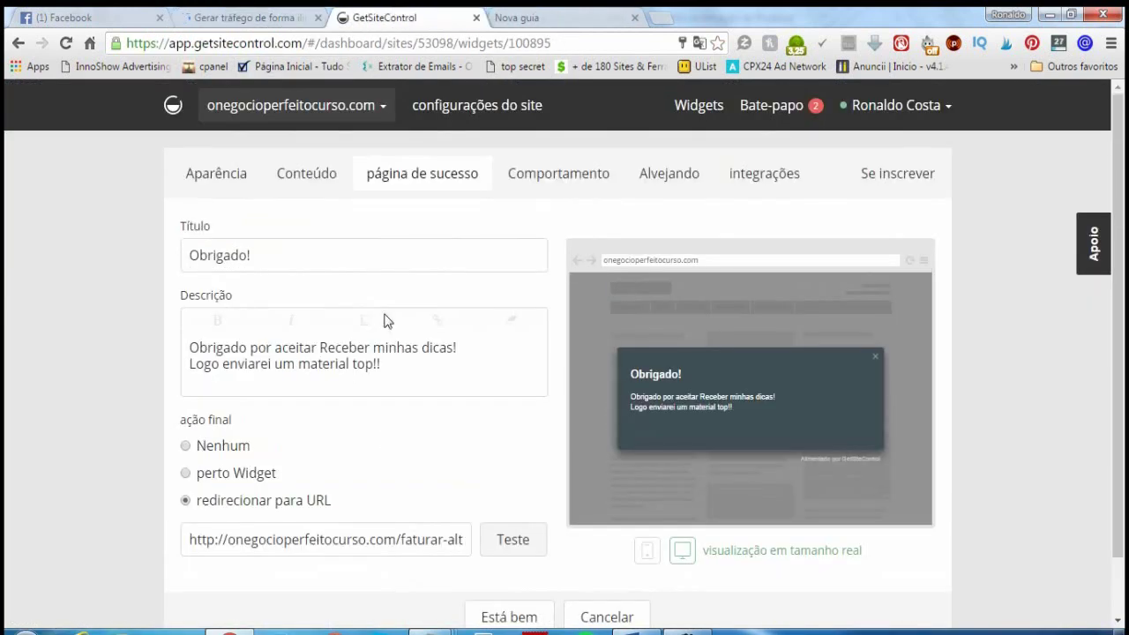
# Step: In the widget's behaviour settings, make it start displaying under conditions, when the user is leaving the site
pyautogui.click(543, 176)
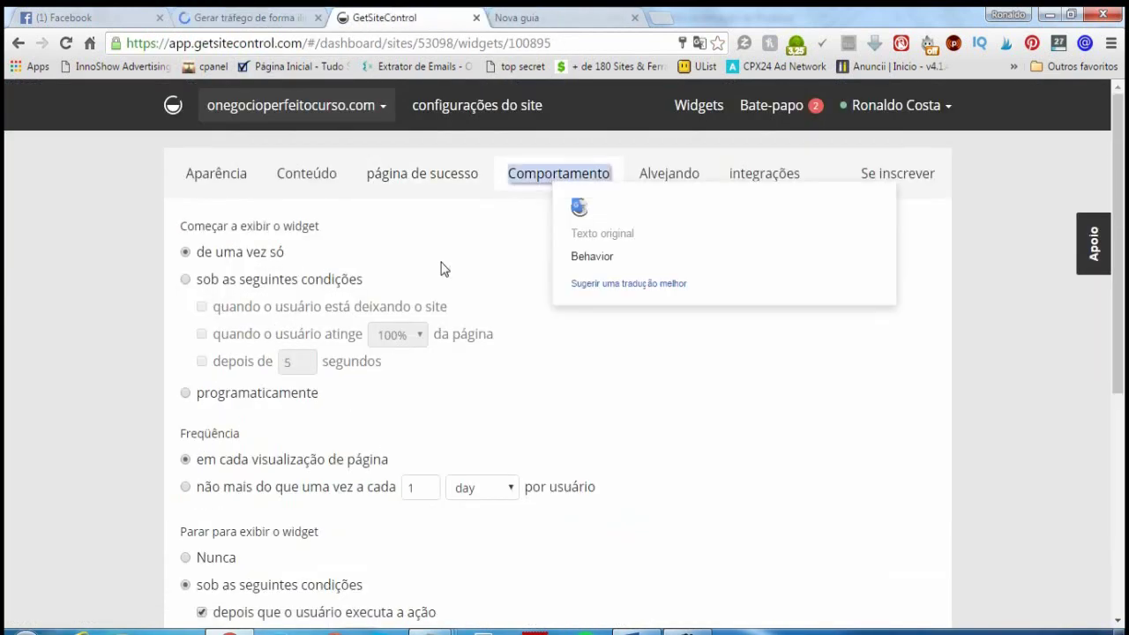
pyautogui.click(408, 380)
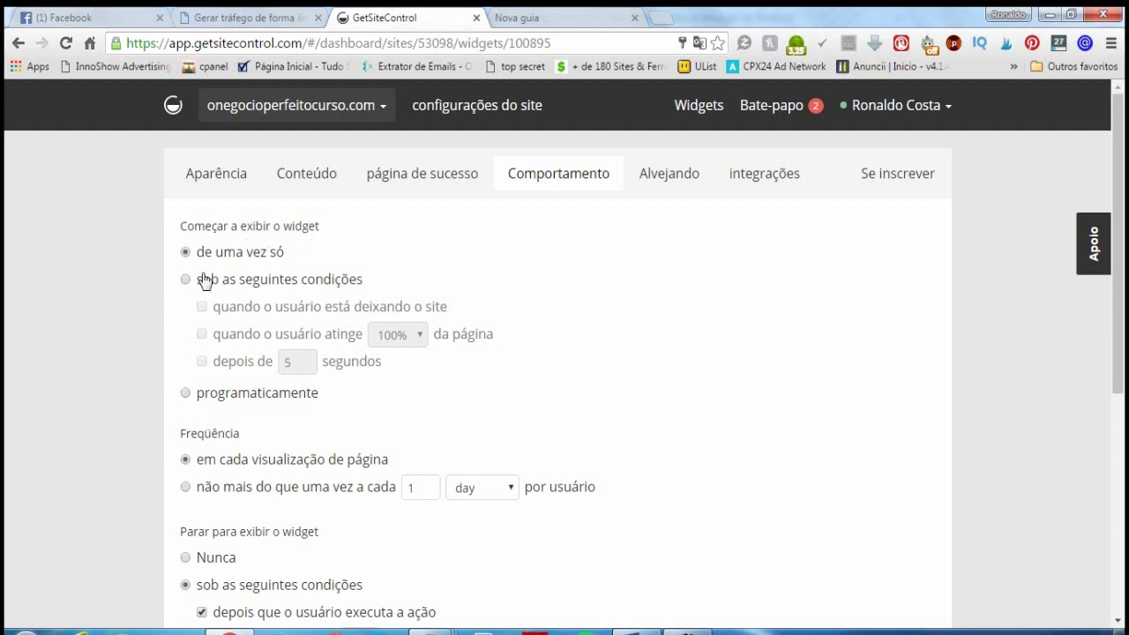
pyautogui.tripleClick(267, 286)
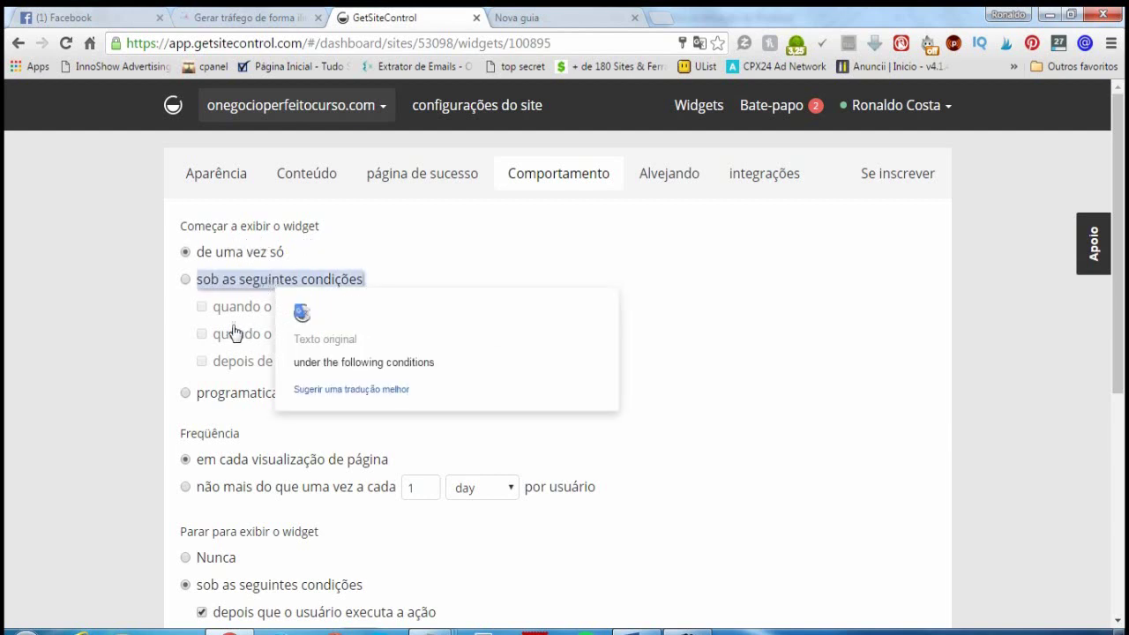
pyautogui.click(195, 305)
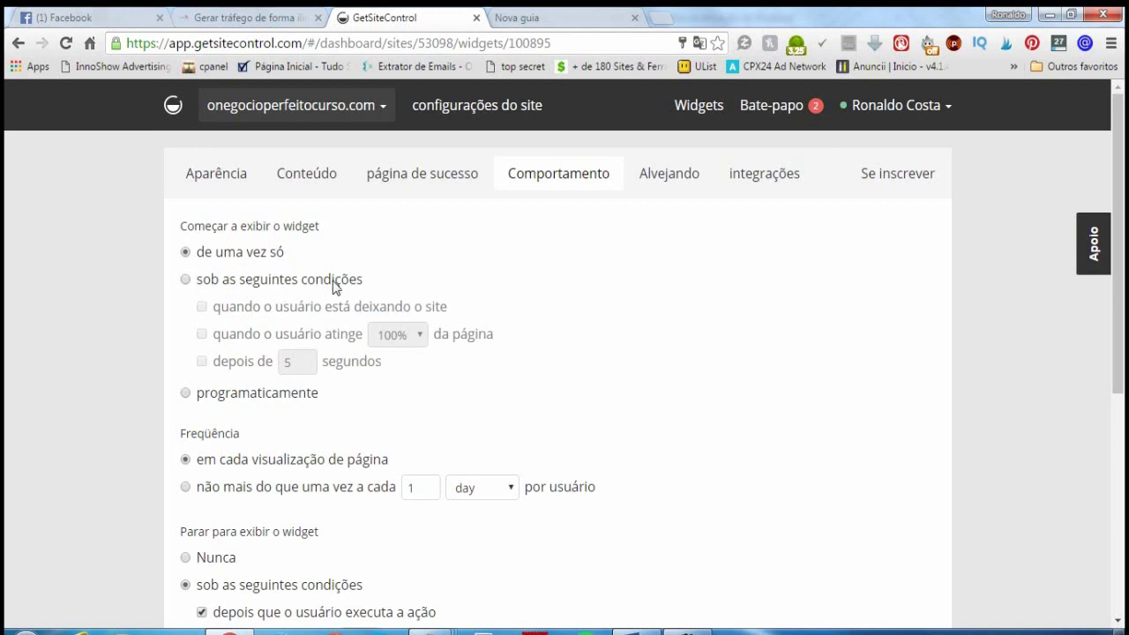
pyautogui.click(185, 281)
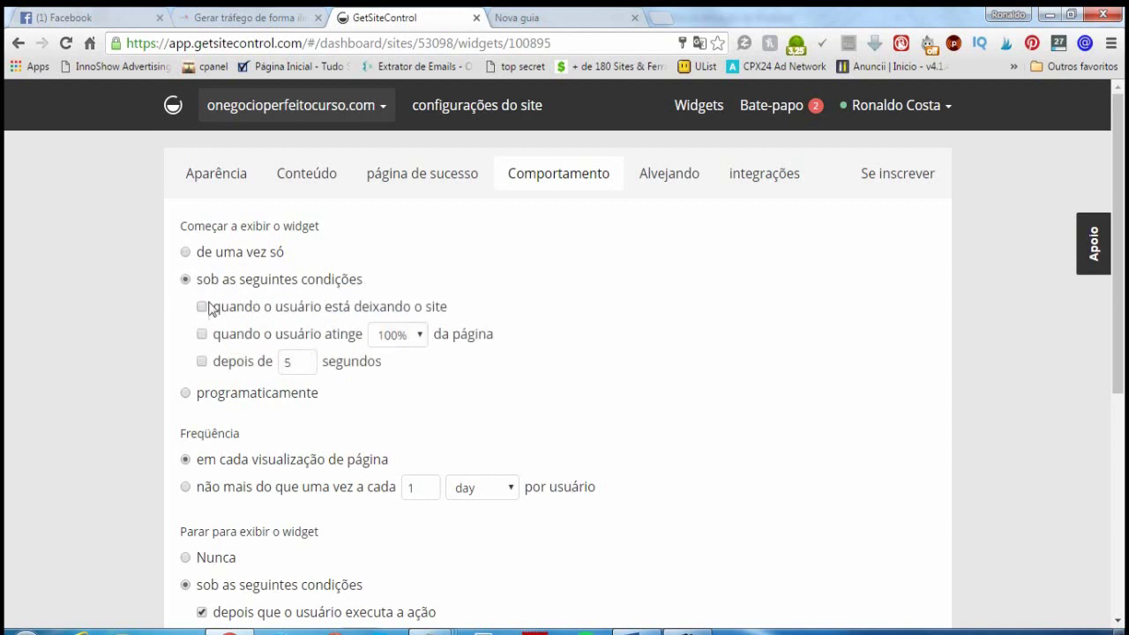
pyautogui.moveTo(210, 309); pyautogui.dragTo(446, 311)
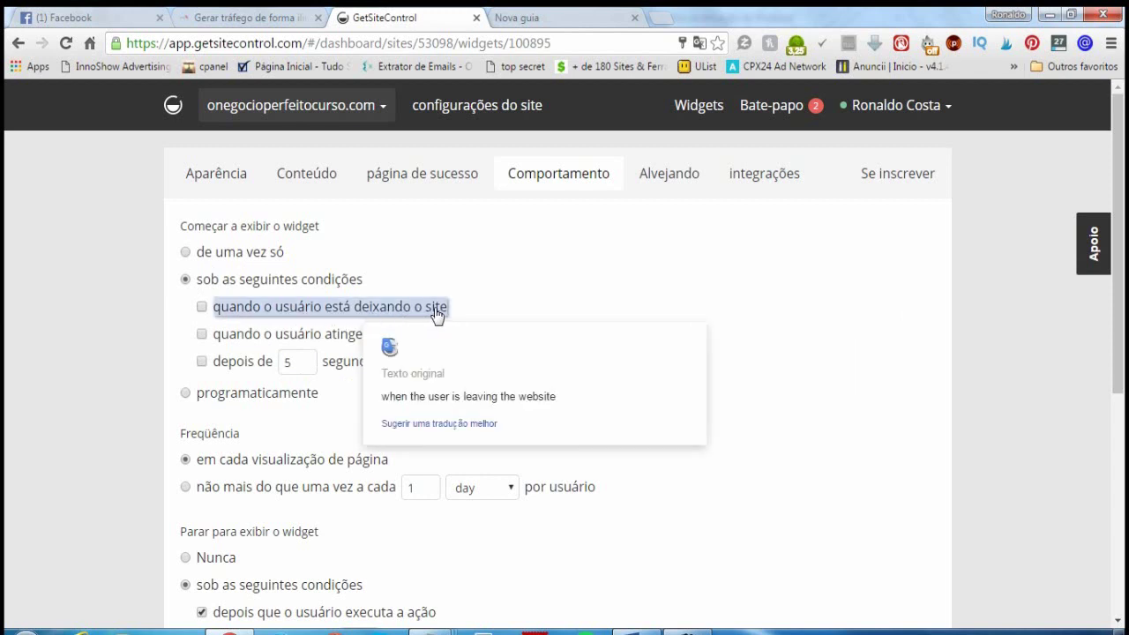
pyautogui.click(200, 315)
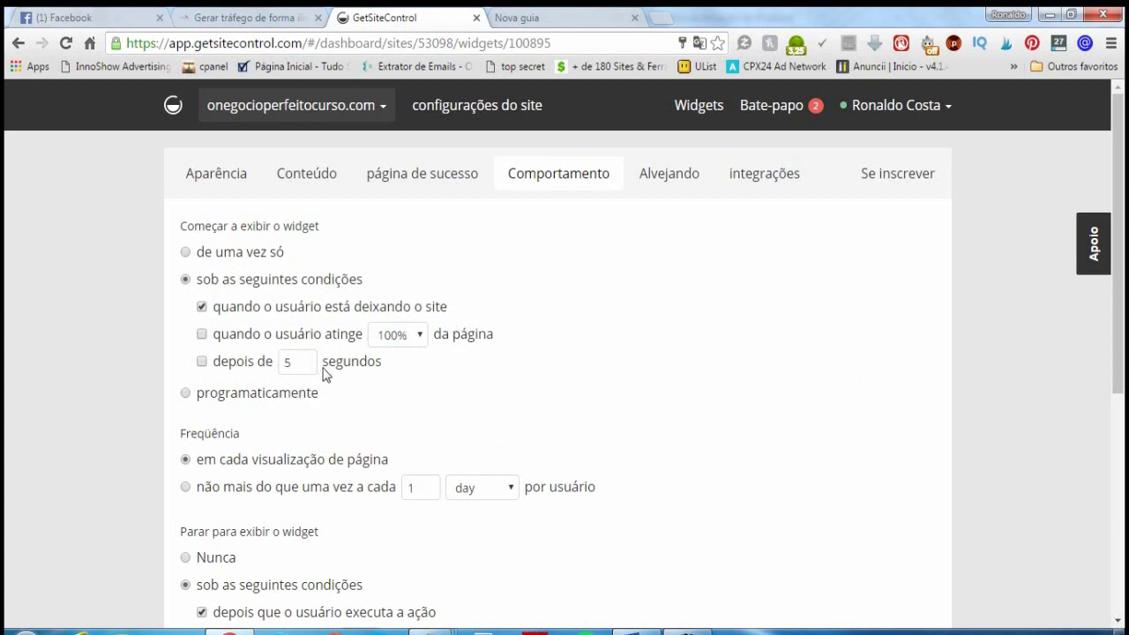
# Step: Limit the widget's display frequency to no more than once every 1 day per user, and review its stop and schedule conditions
pyautogui.moveTo(301, 375)
pyautogui.scroll(-2, 495, 389)
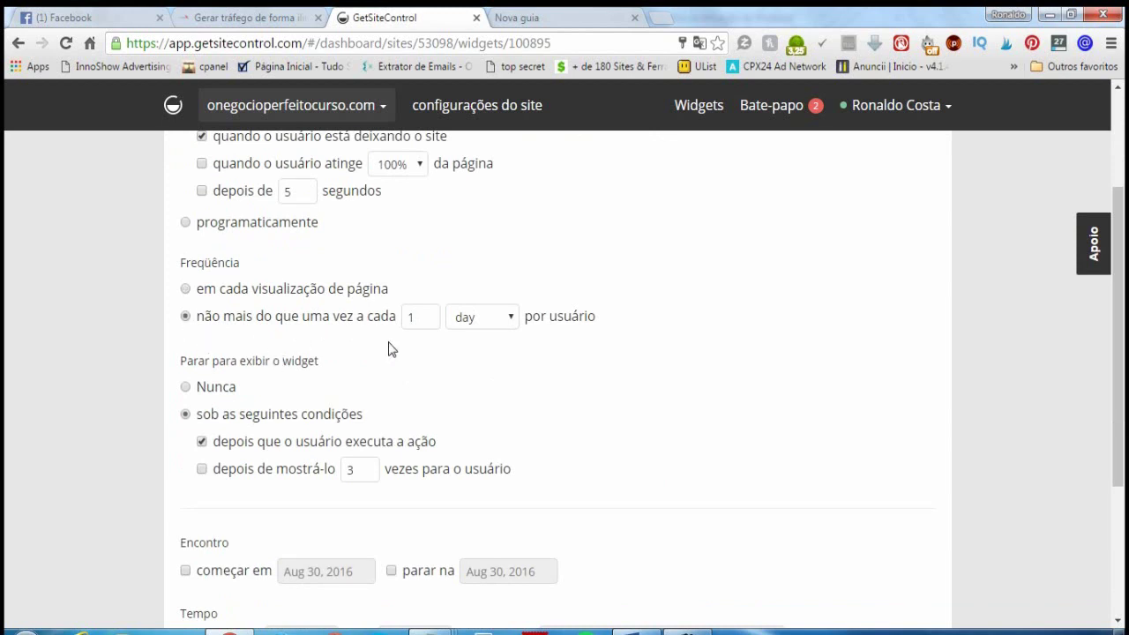
pyautogui.scroll(-1, 453, 363)
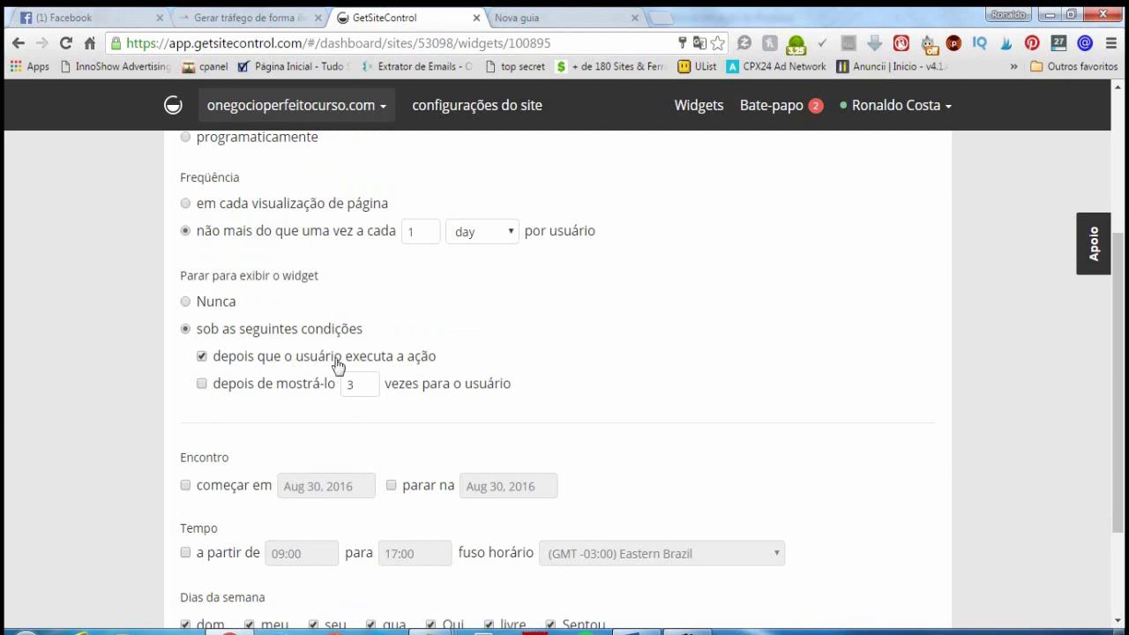
pyautogui.scroll(-2, 547, 357)
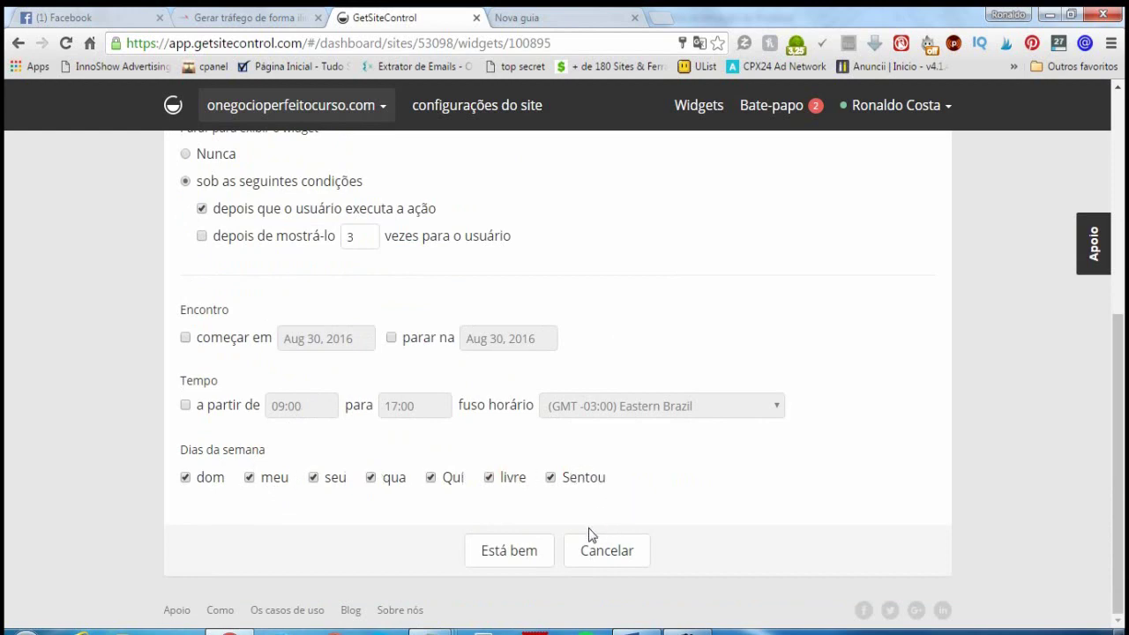
pyautogui.scroll(5, 538, 467)
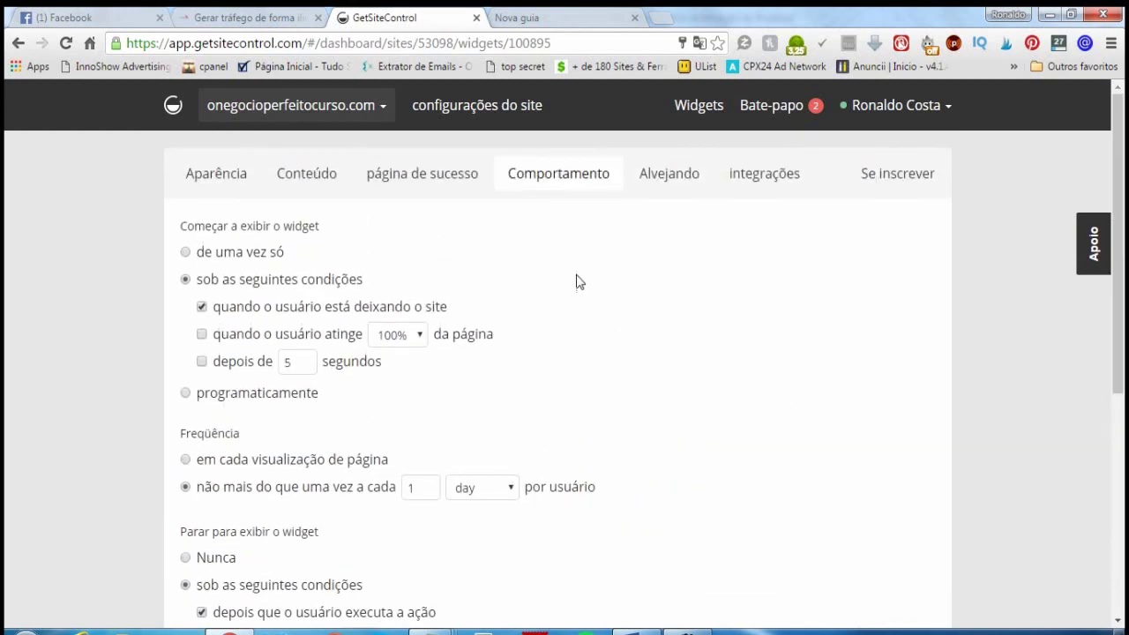
# Step: Examine the widget's targeting settings for the pages where it appears and the visitors who see it
pyautogui.click(668, 179)
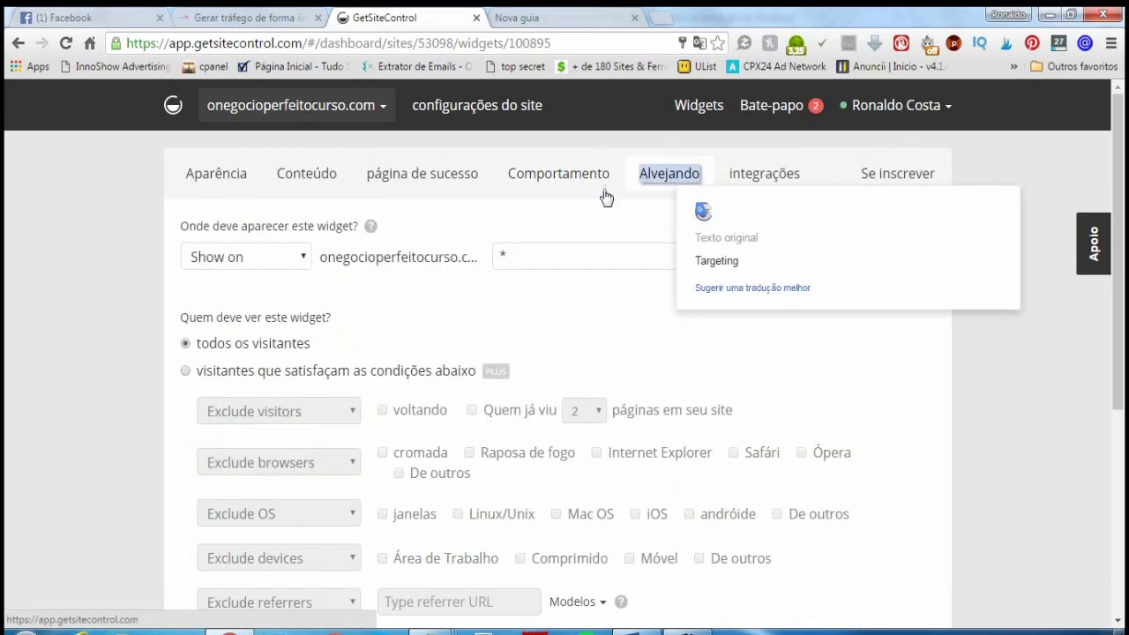
pyautogui.rightClick(390, 289)
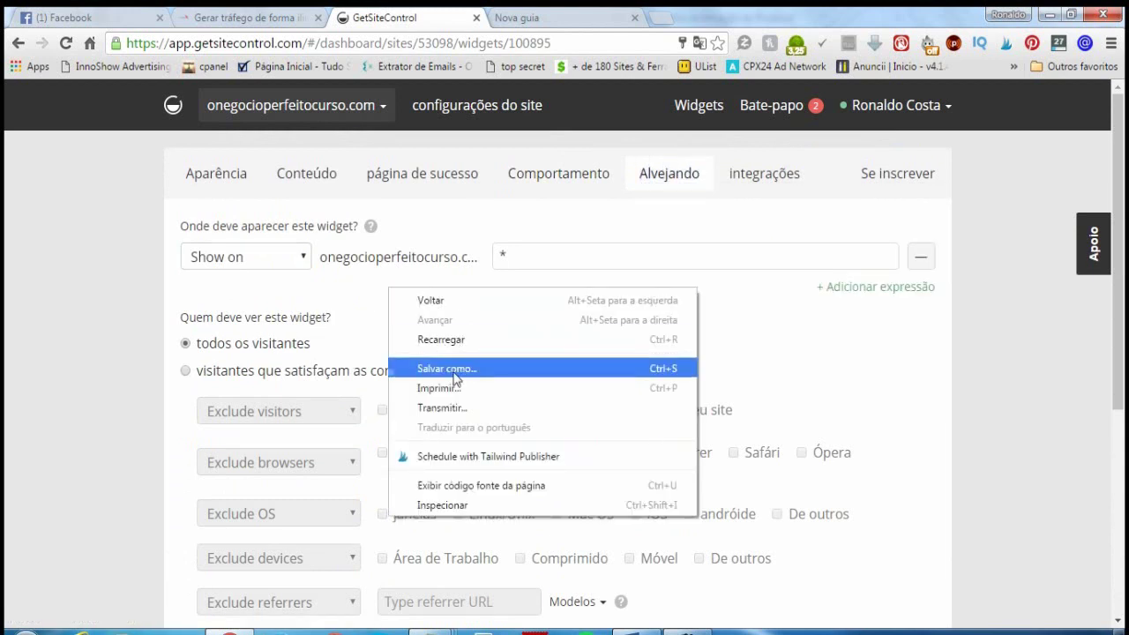
pyautogui.click(310, 302)
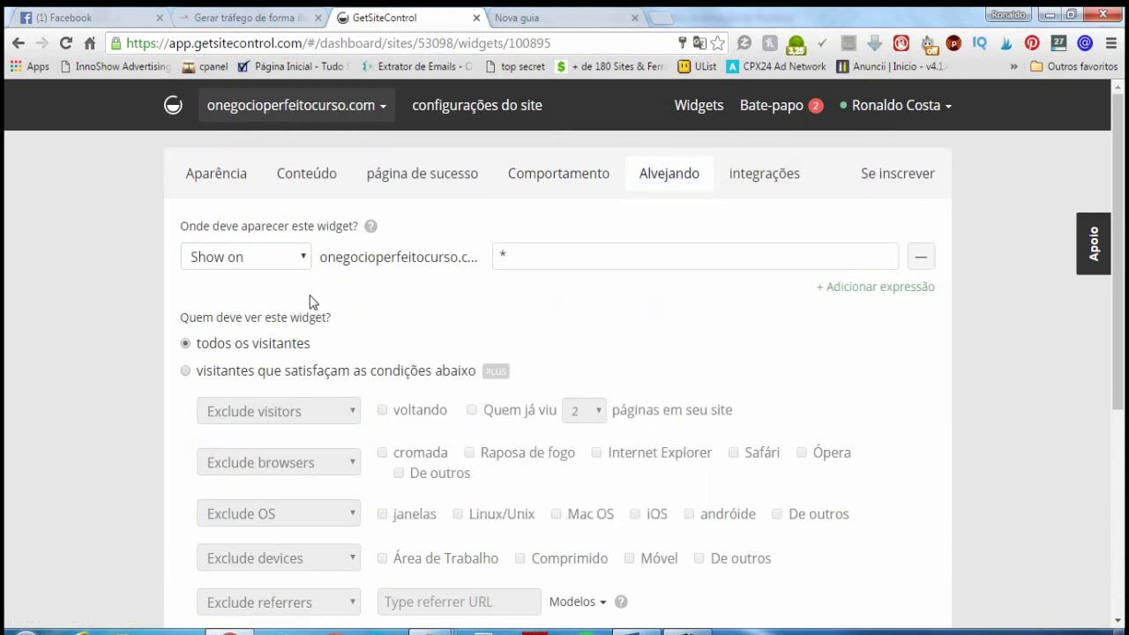
pyautogui.click(305, 258)
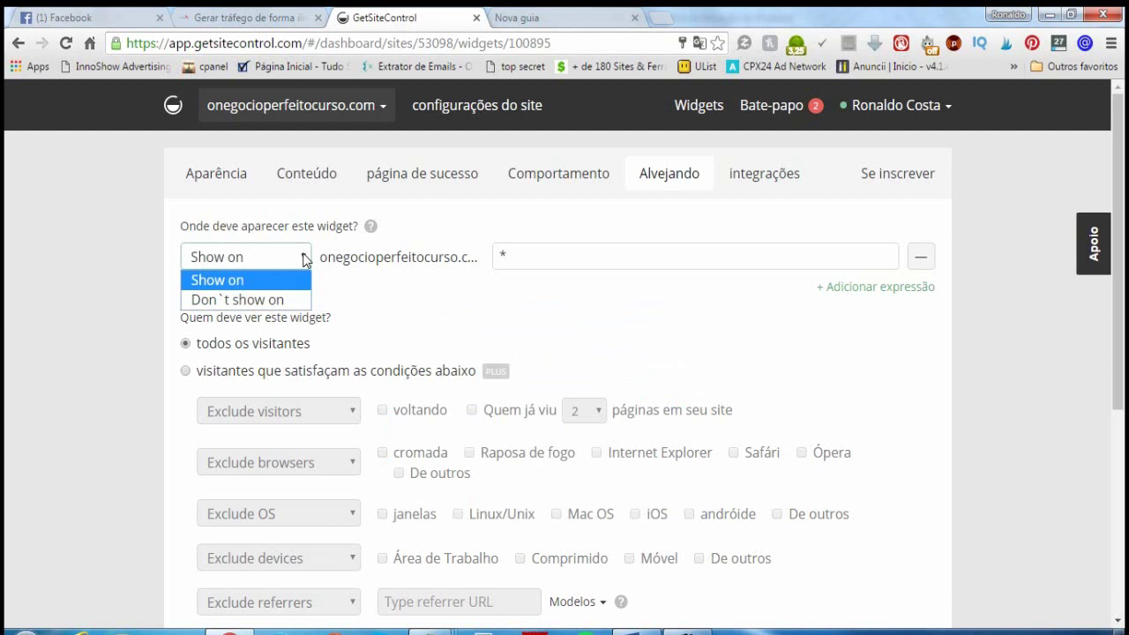
pyautogui.click(306, 281)
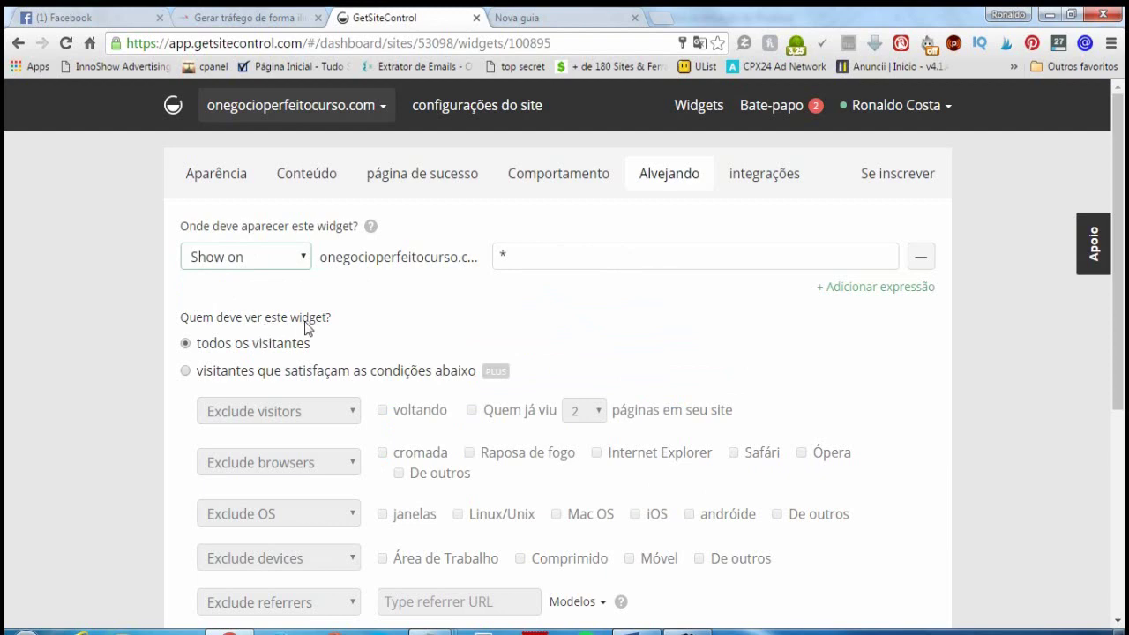
pyautogui.scroll(-1, 188, 388)
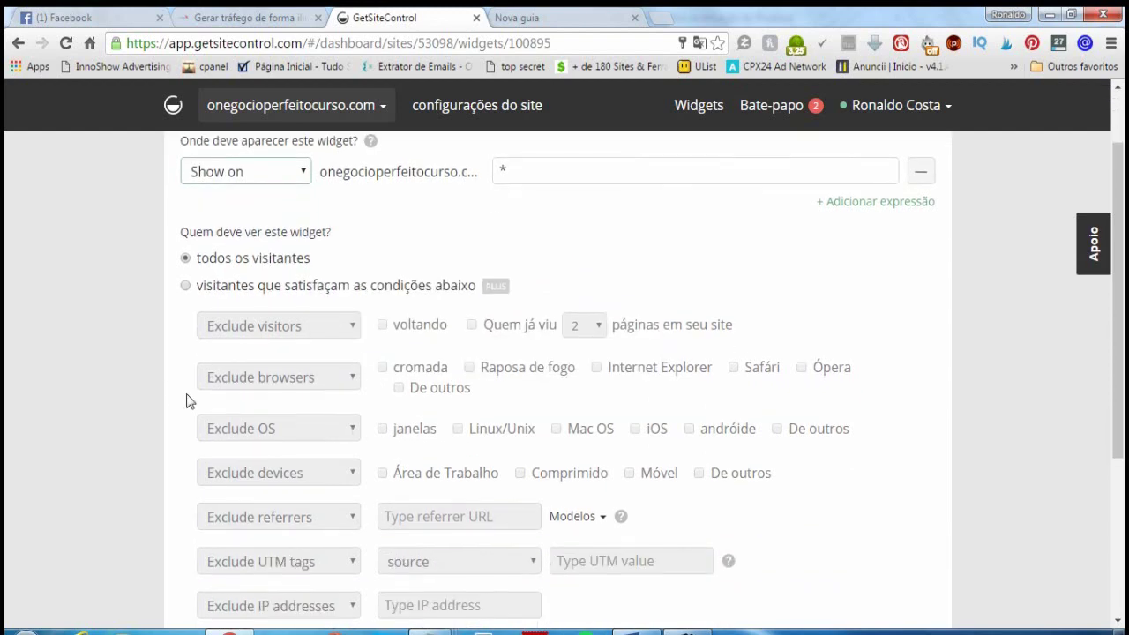
pyautogui.scroll(1, 186, 402)
# Step: Examine the third-party applications and the e-mail notification frequencies offered in the widget's integration settings
pyautogui.click(776, 181)
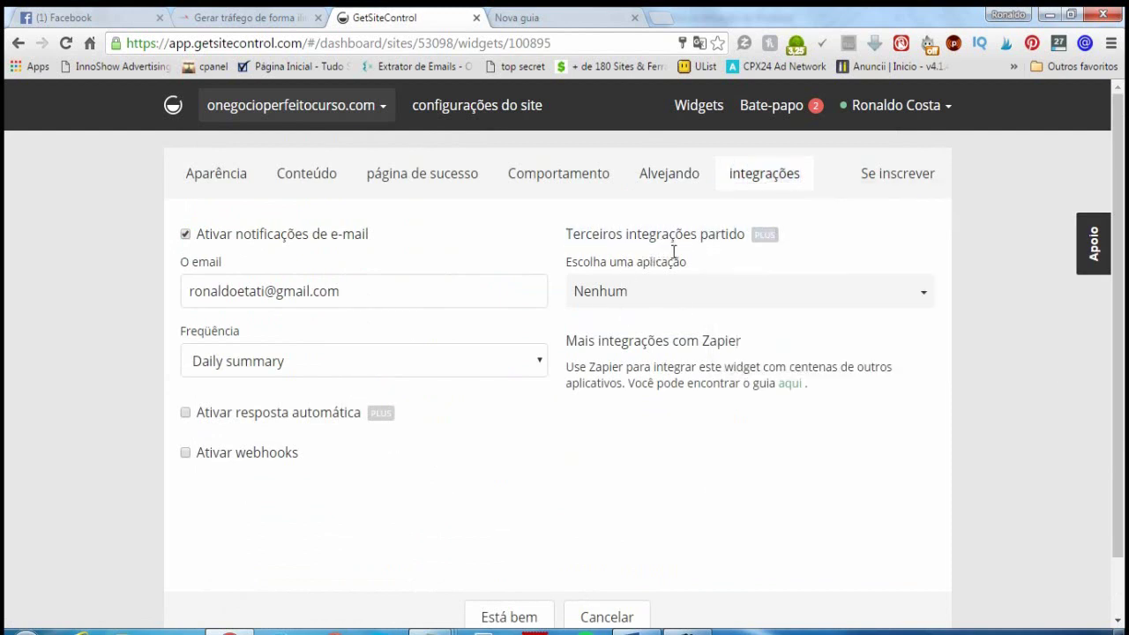
pyautogui.click(923, 293)
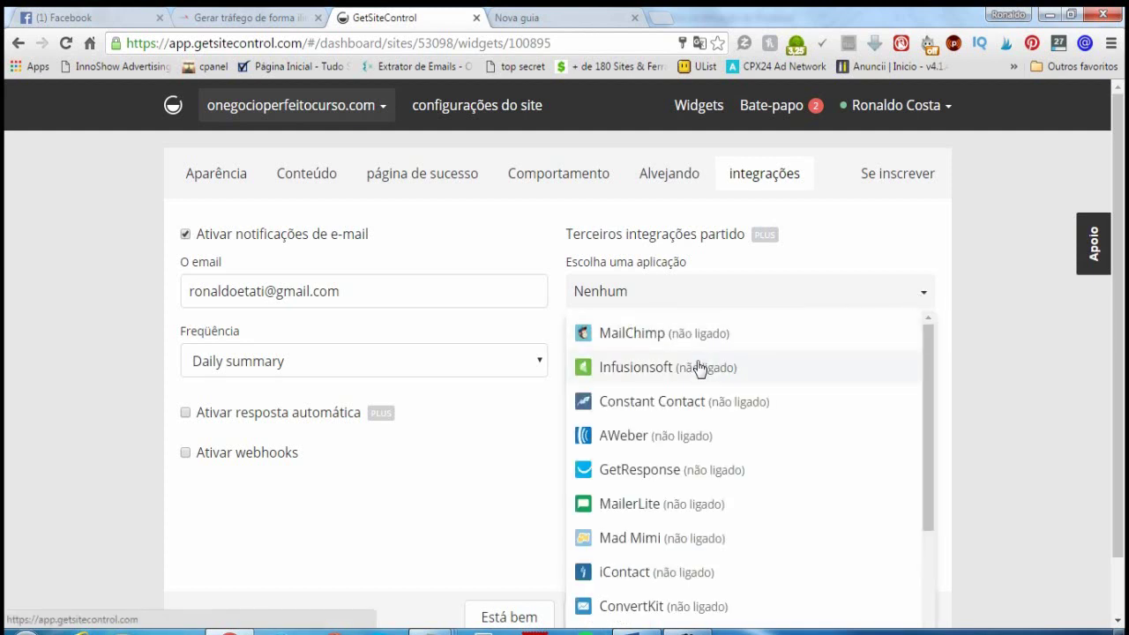
pyautogui.scroll(-3, 733, 373)
pyautogui.scroll(-3, 732, 488)
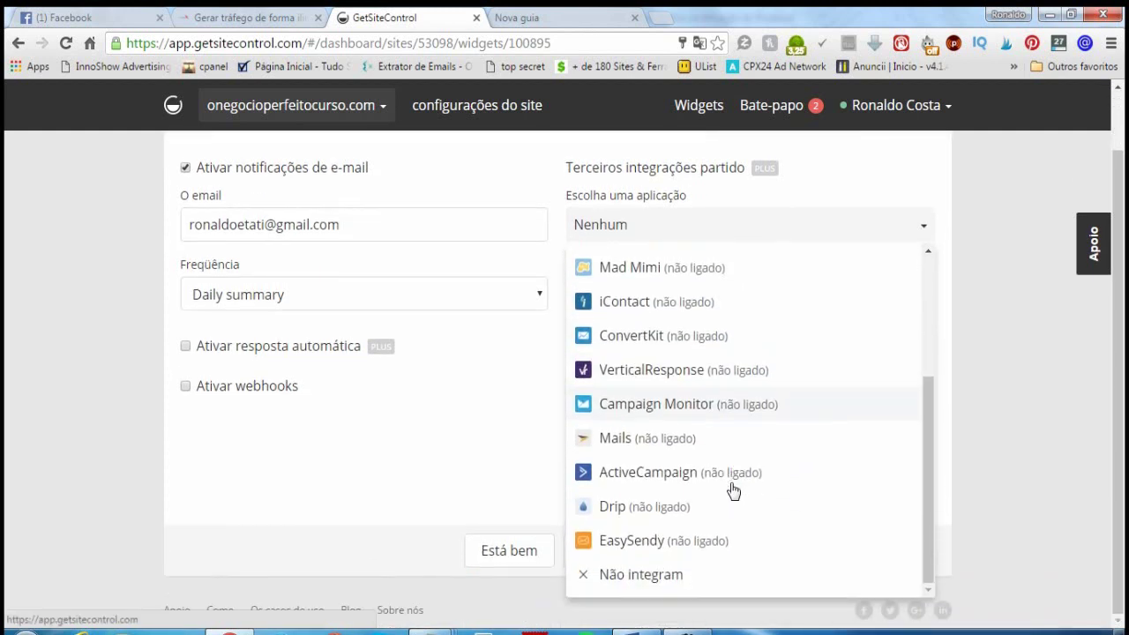
pyautogui.scroll(2, 732, 488)
pyautogui.click(494, 424)
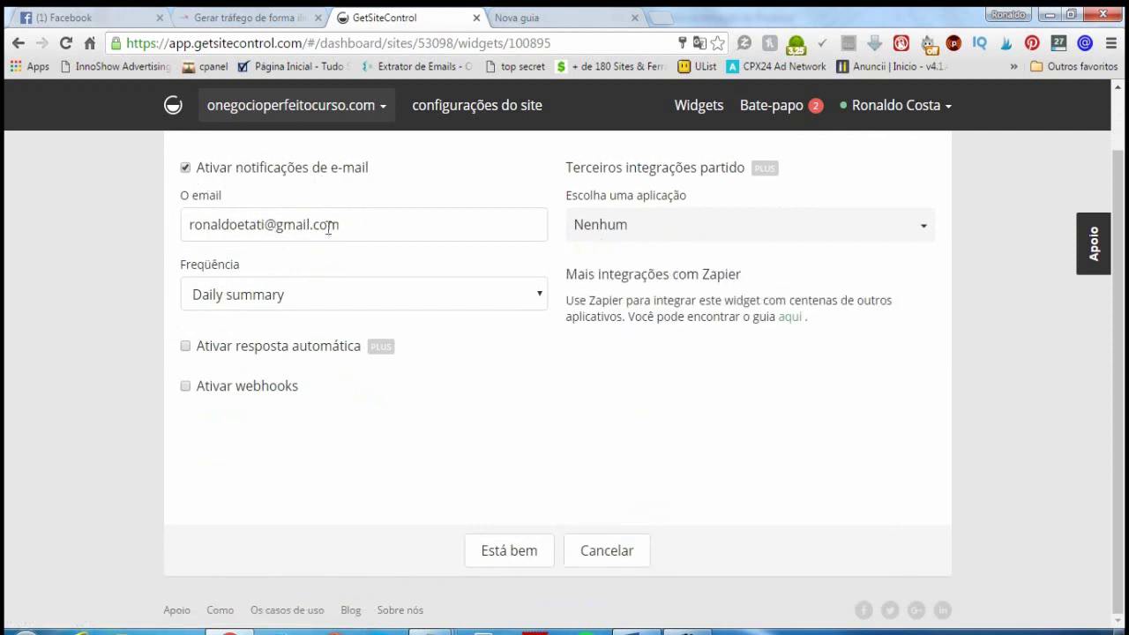
pyautogui.click(542, 297)
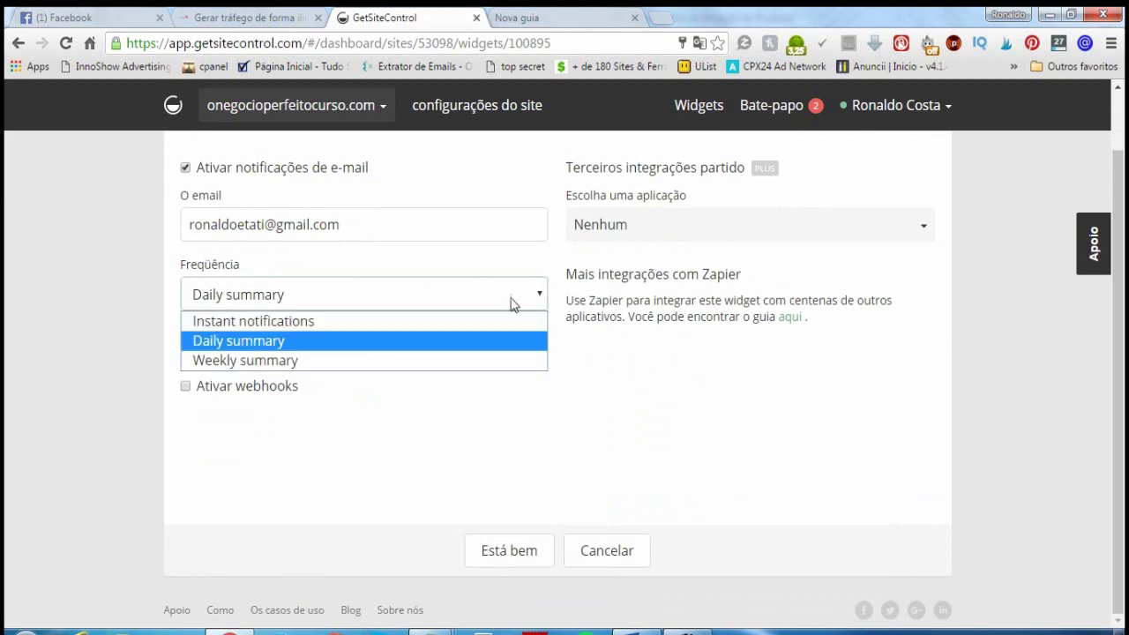
pyautogui.click(481, 431)
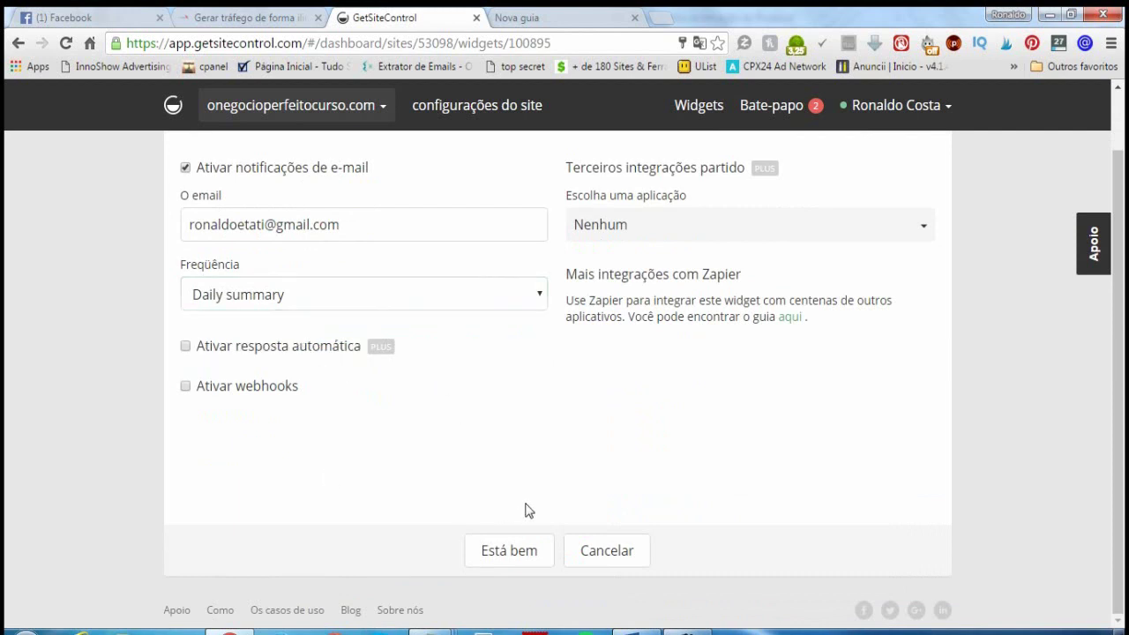
pyautogui.scroll(1, 529, 511)
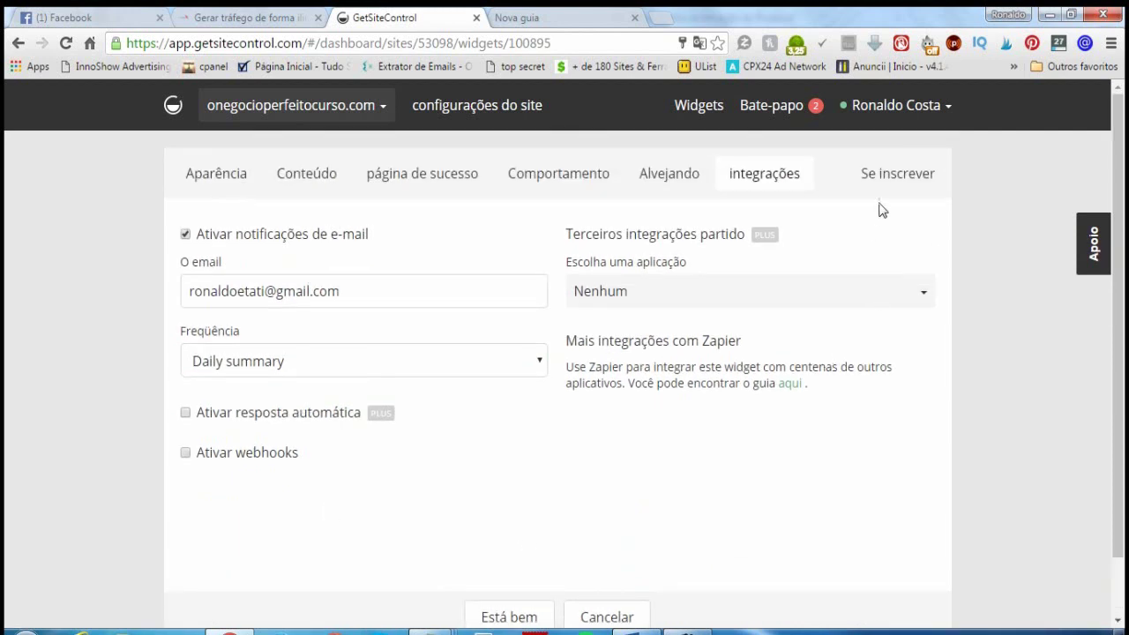
# Step: Save the widget's settings and activate the subscription widget in the widget list
pyautogui.scroll(-1, 468, 469)
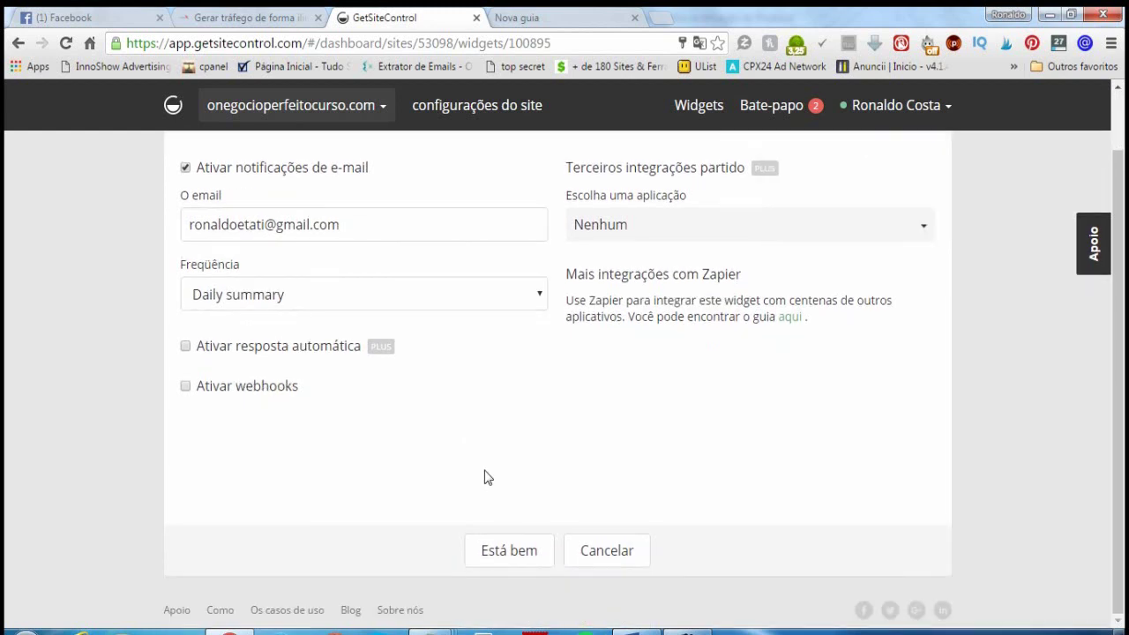
pyautogui.click(516, 551)
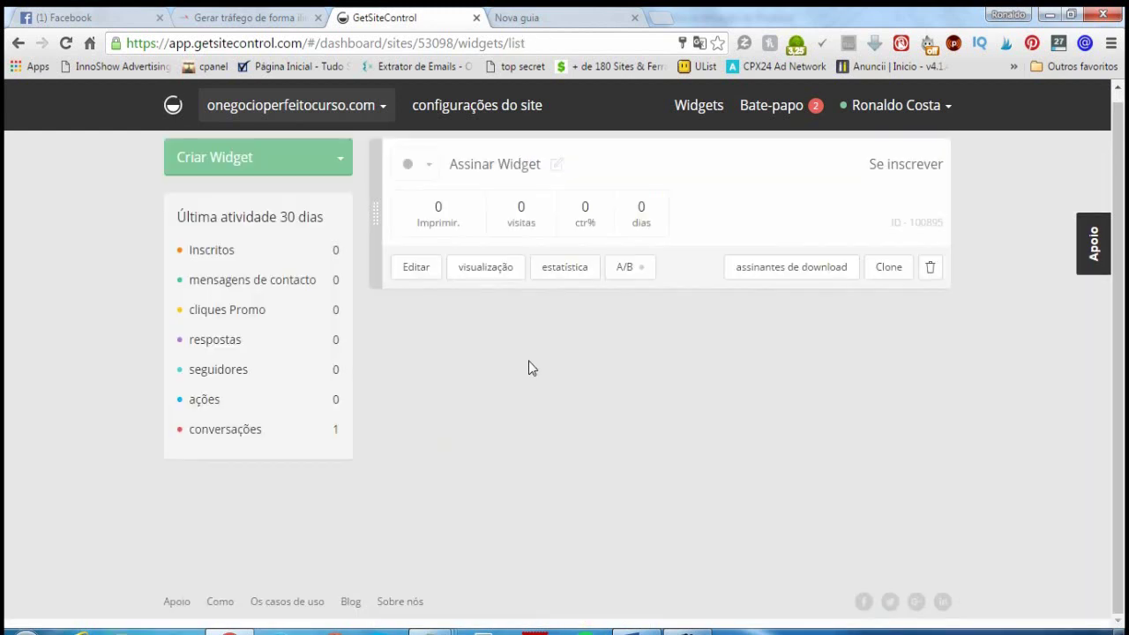
pyautogui.click(432, 167)
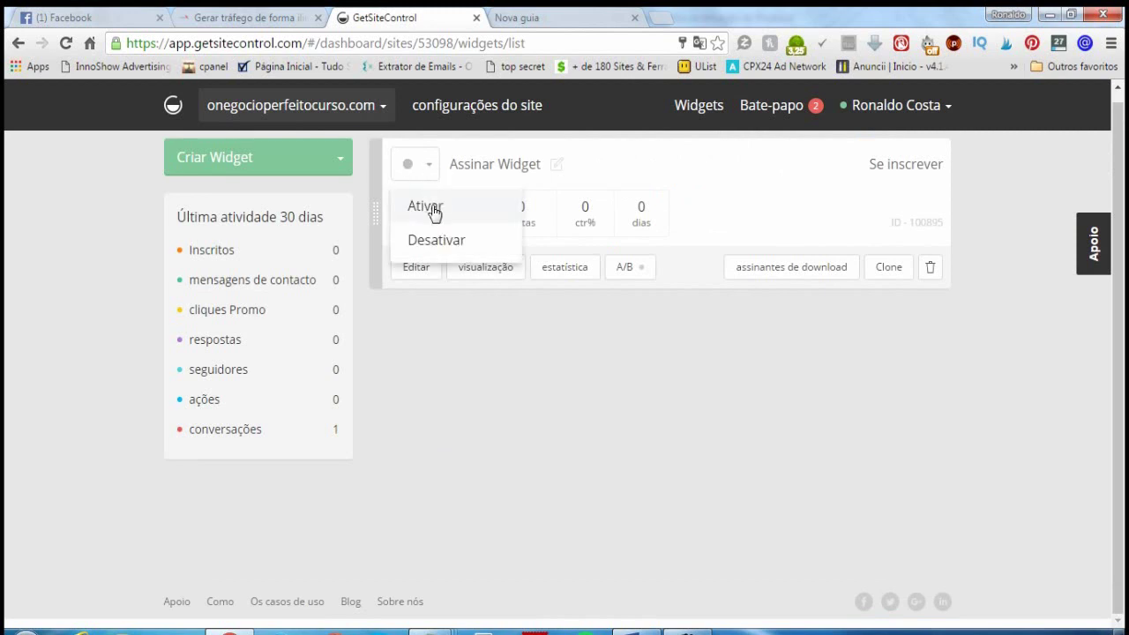
pyautogui.click(433, 212)
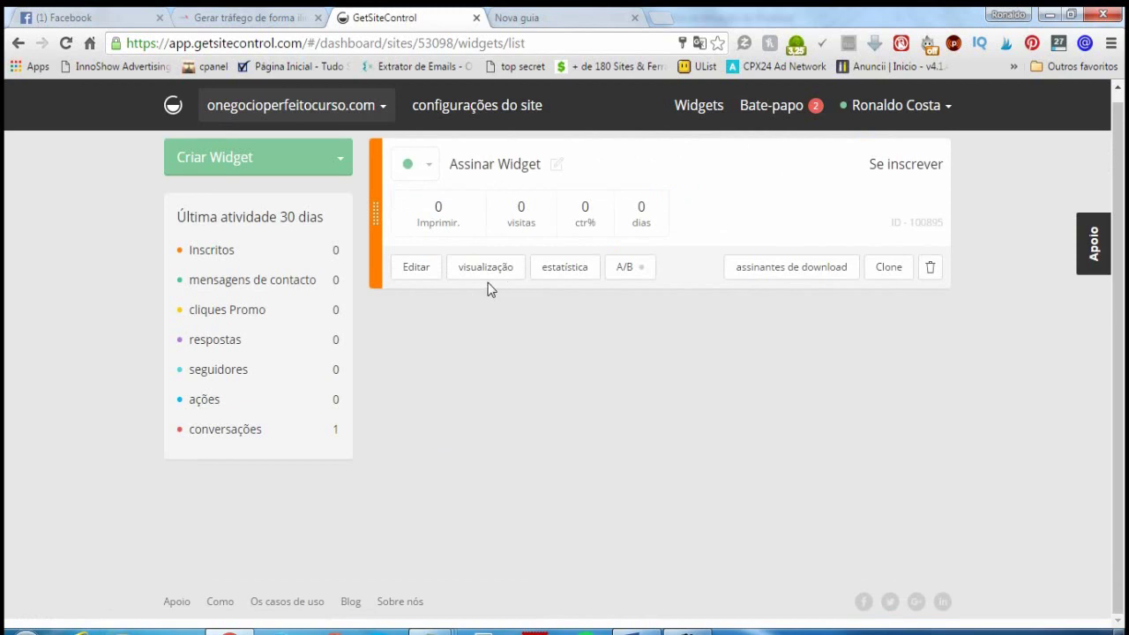
# Step: Open the installation section of the site settings and copy the full widget script code
pyautogui.click(417, 266)
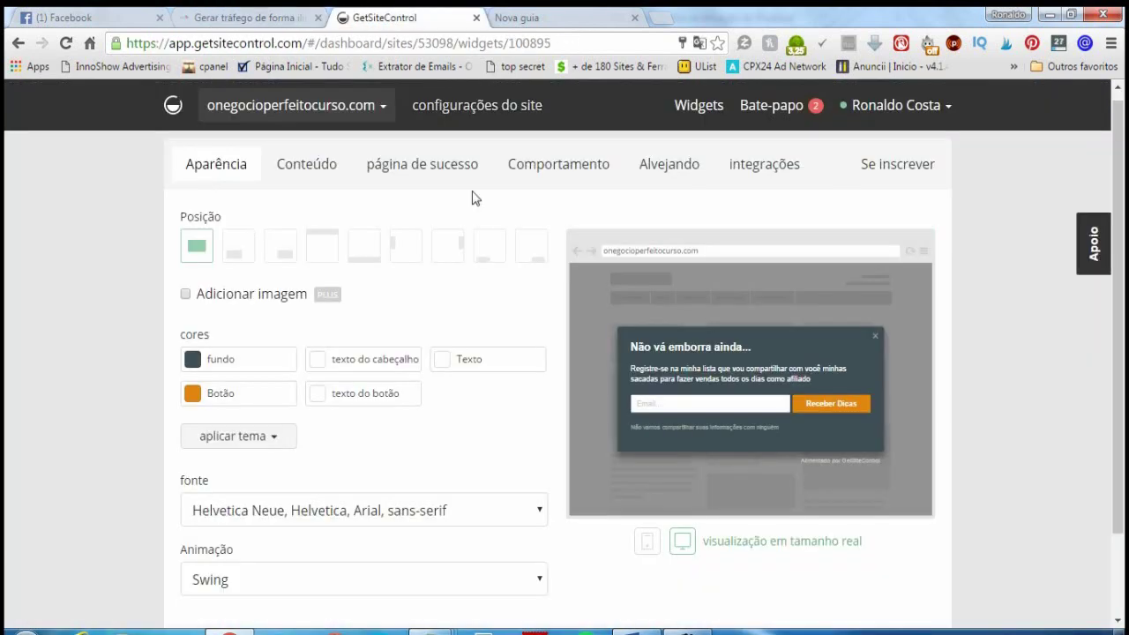
pyautogui.click(509, 119)
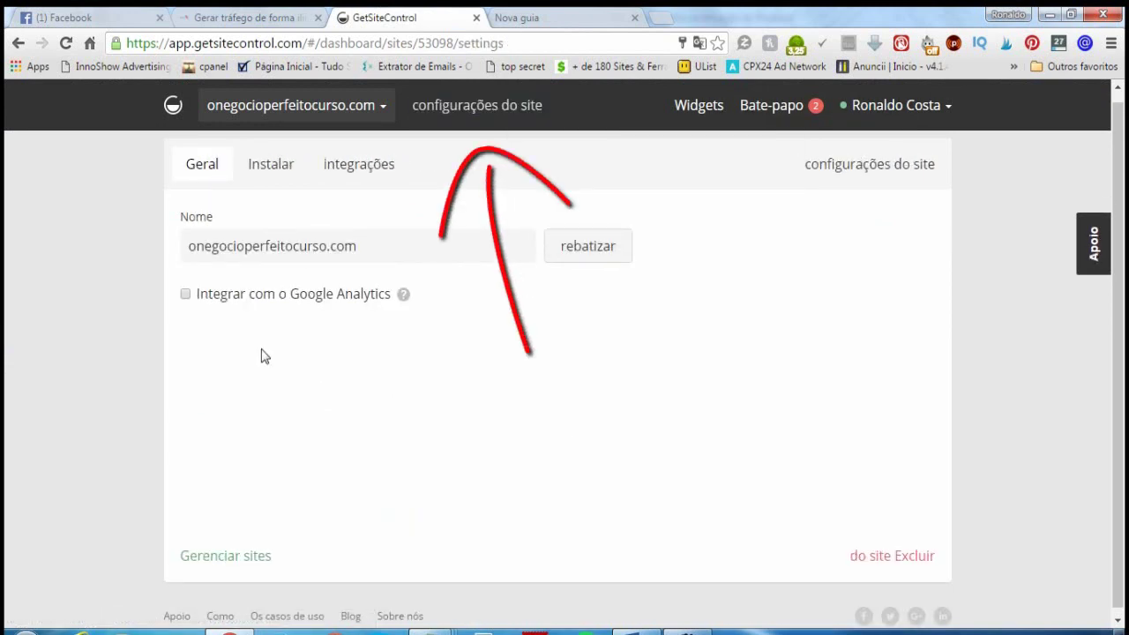
pyautogui.click(272, 167)
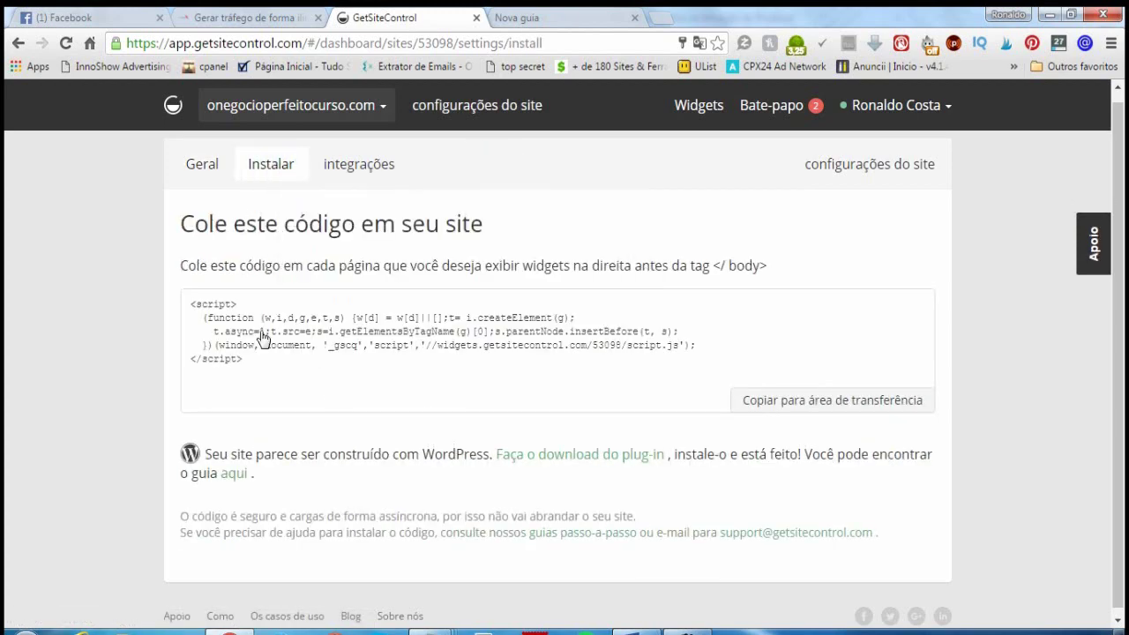
pyautogui.moveTo(258, 365); pyautogui.dragTo(182, 306)
pyautogui.hotkey('ctrl', 'c')
# Step: Switch to the WordPress dashboard and add a Texto widget to the blog's Rodapé widget area
pyautogui.click(247, 17)
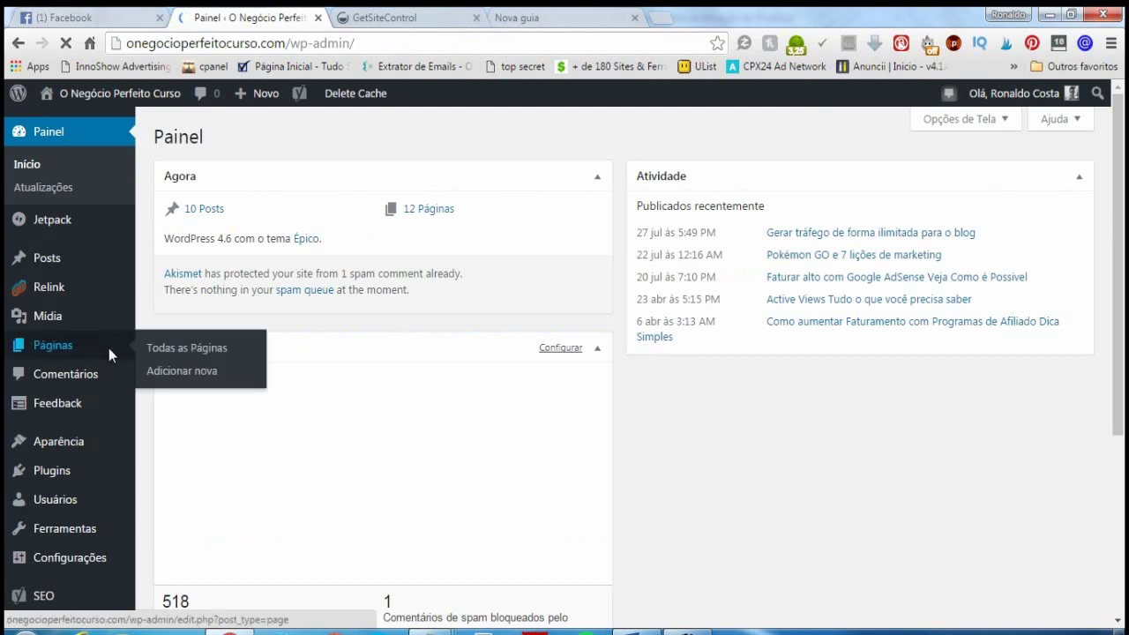
pyautogui.moveTo(83, 450)
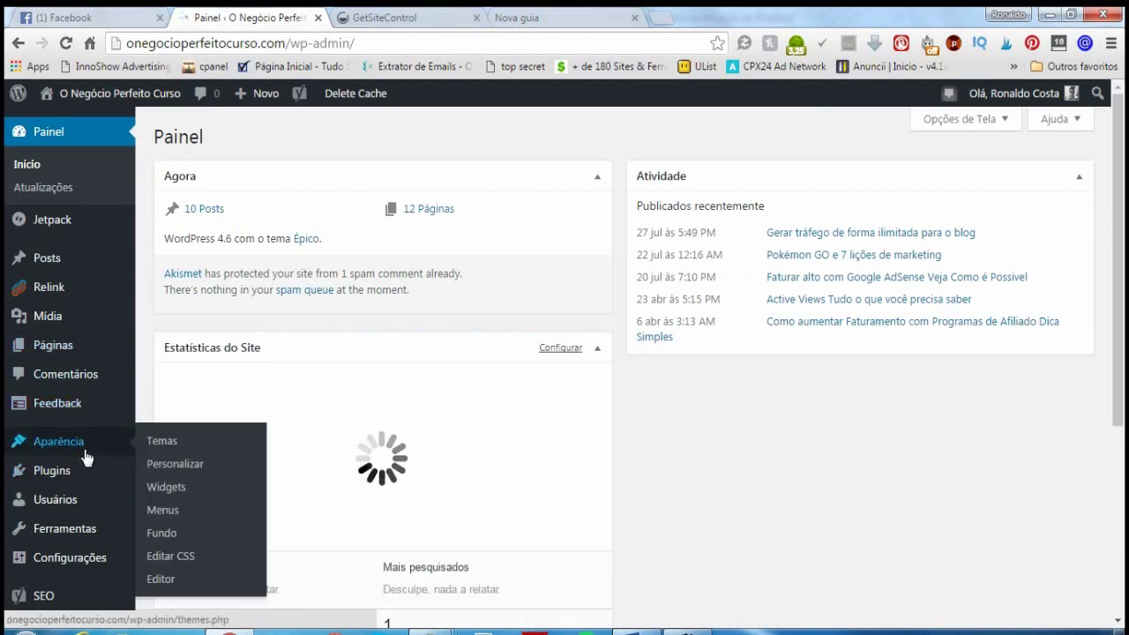
pyautogui.click(178, 490)
pyautogui.scroll(-10, 383, 397)
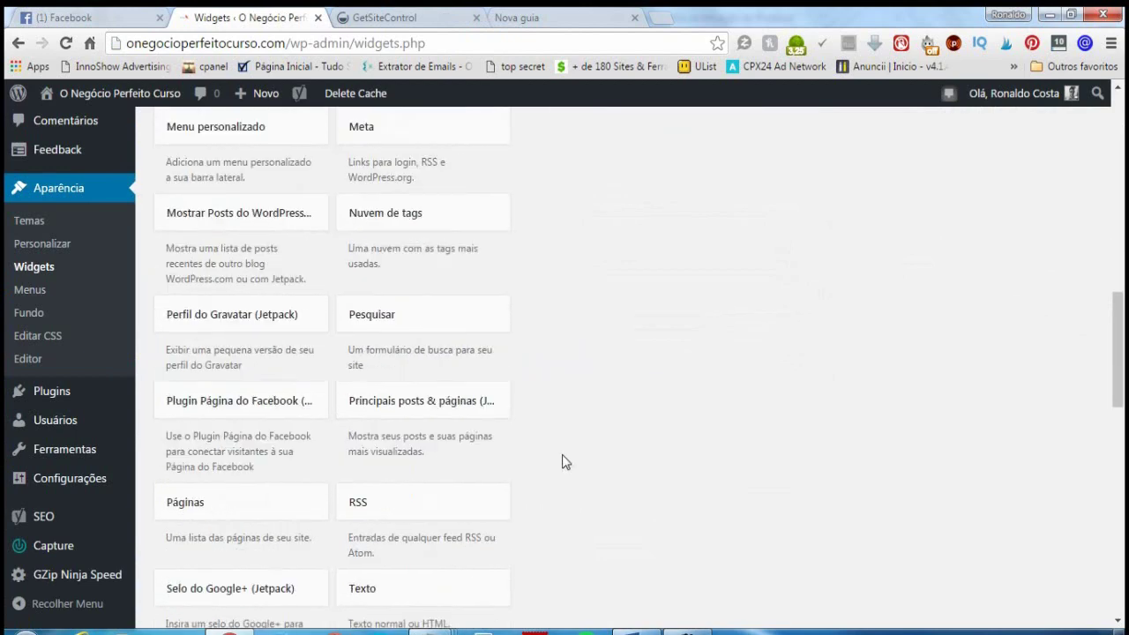
pyautogui.scroll(-3, 562, 459)
pyautogui.click(438, 331)
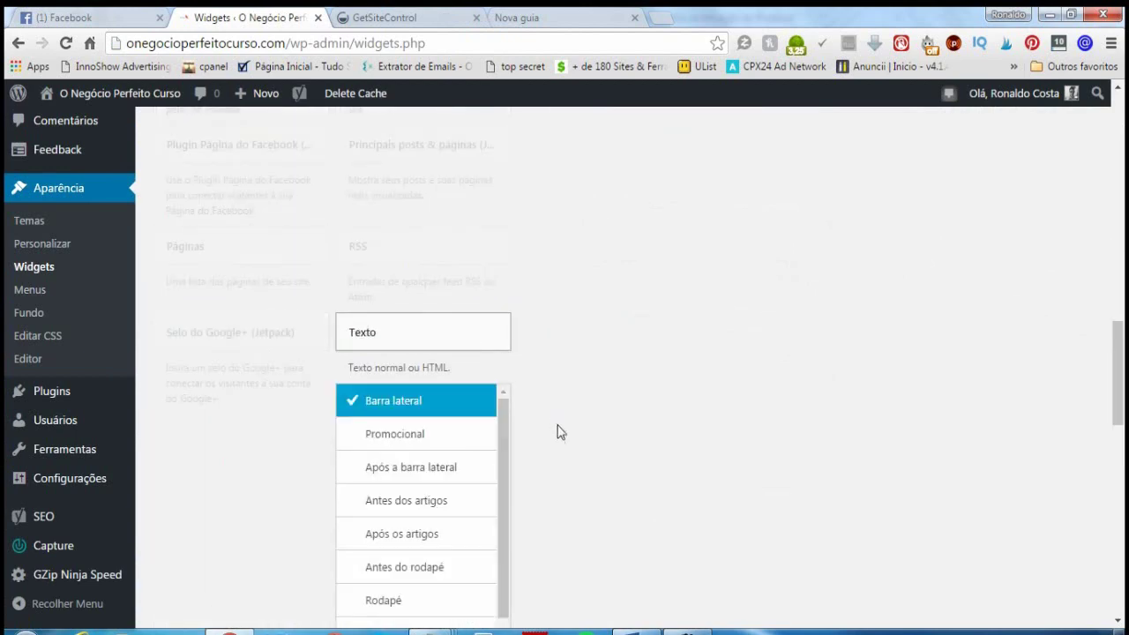
pyautogui.scroll(-3, 556, 431)
pyautogui.click(418, 353)
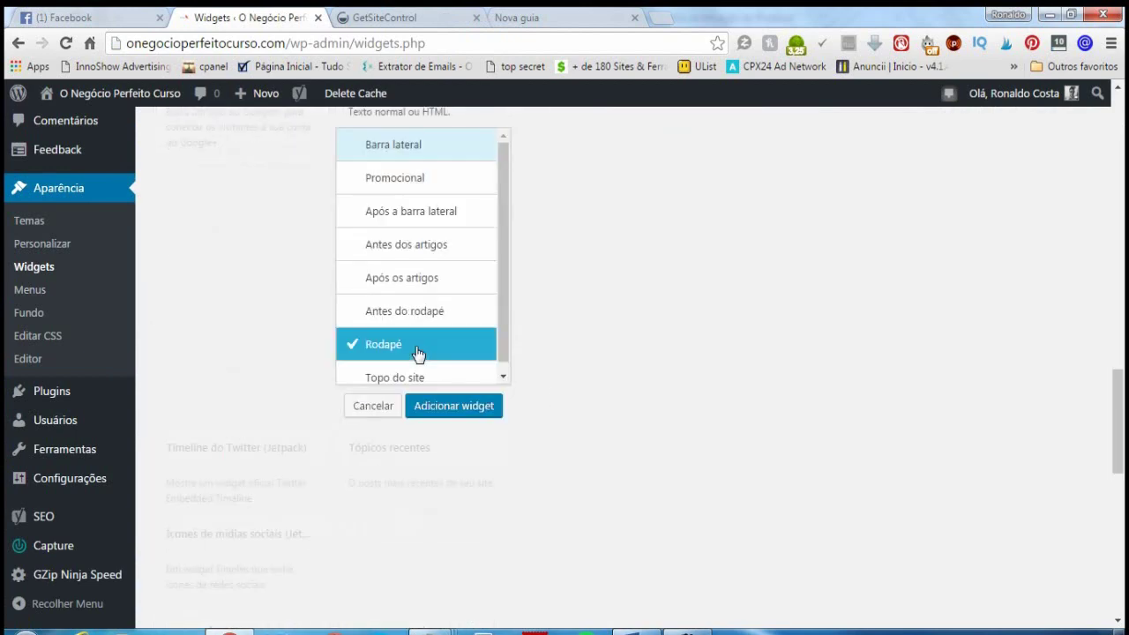
pyautogui.click(481, 409)
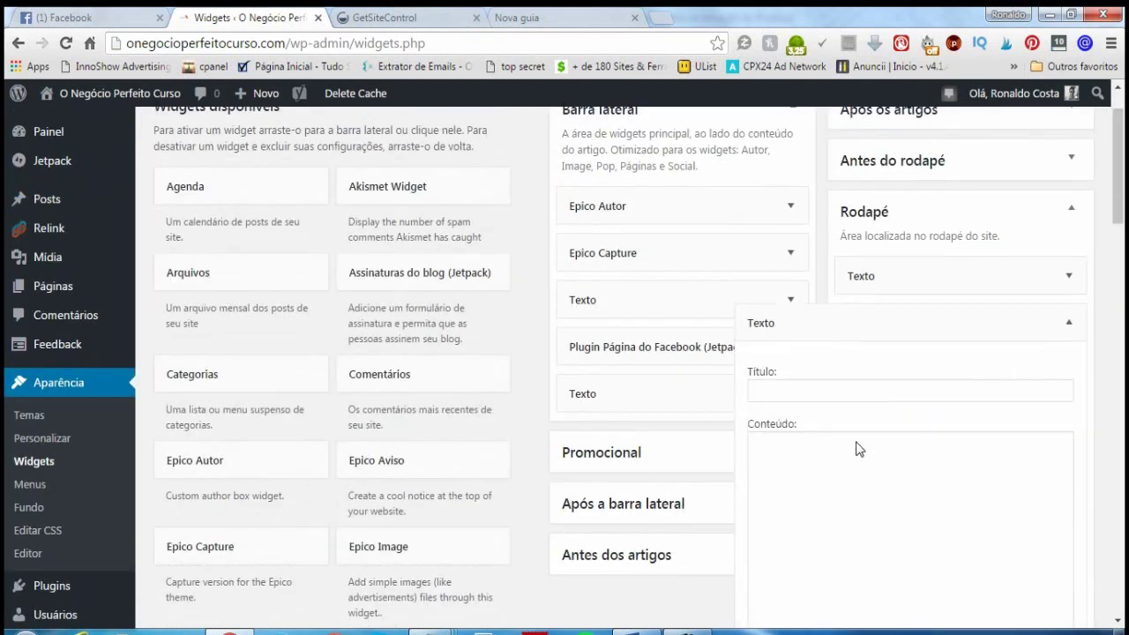
# Step: Paste the copied GetSiteControl script into the new Texto widget's content, save the widget and collapse it
pyautogui.click(879, 474)
pyautogui.rightClick(867, 477)
pyautogui.click(906, 341)
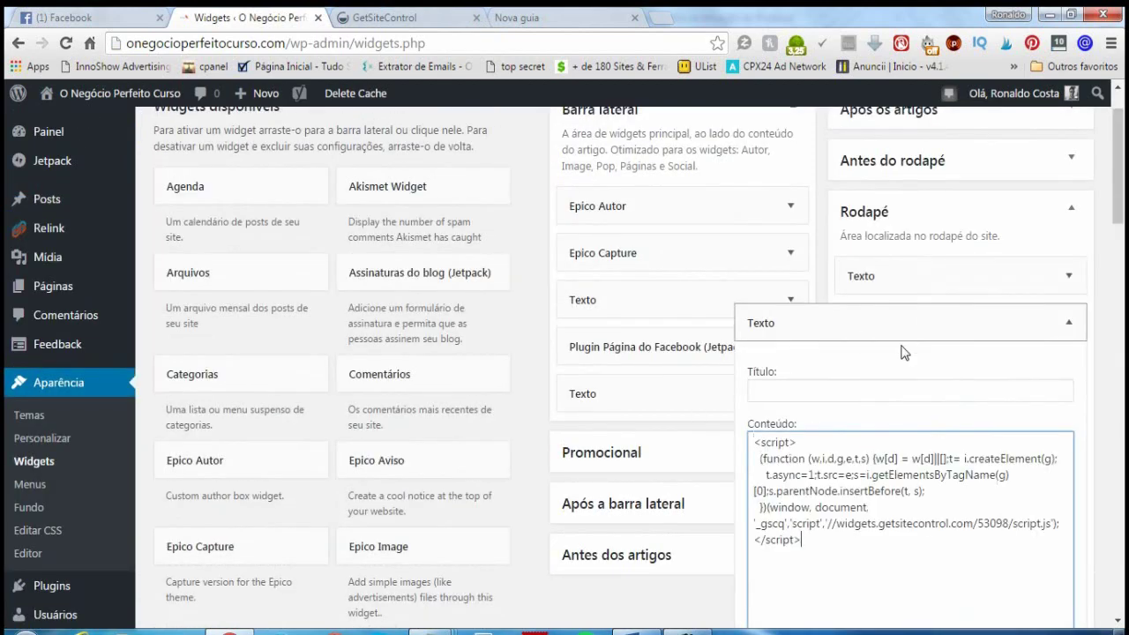
pyautogui.scroll(-3, 925, 464)
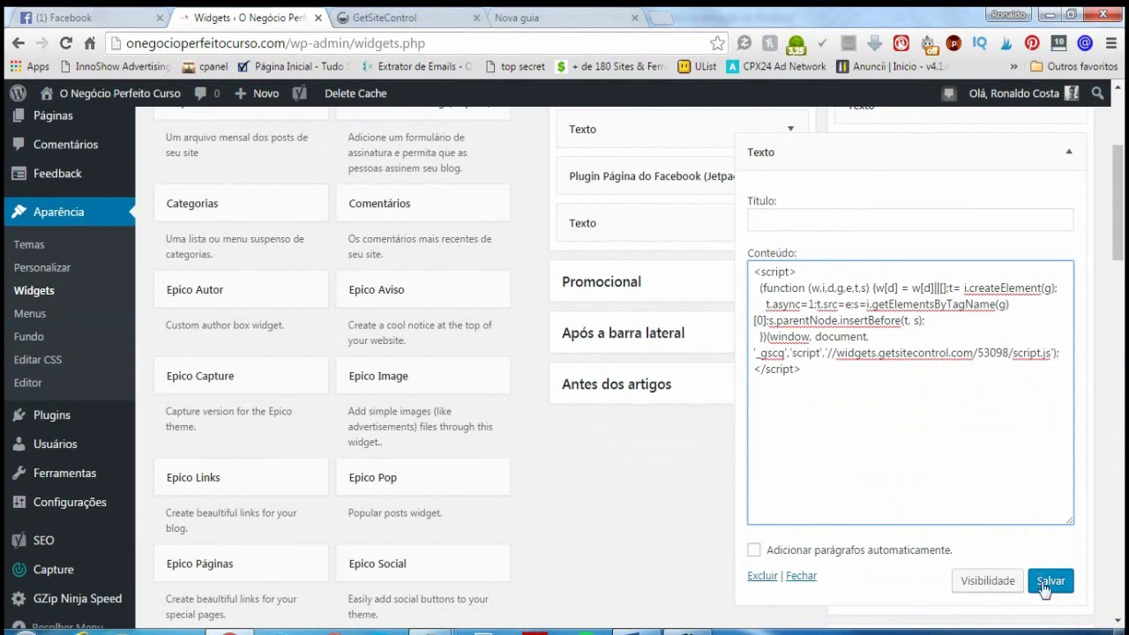
pyautogui.click(1045, 590)
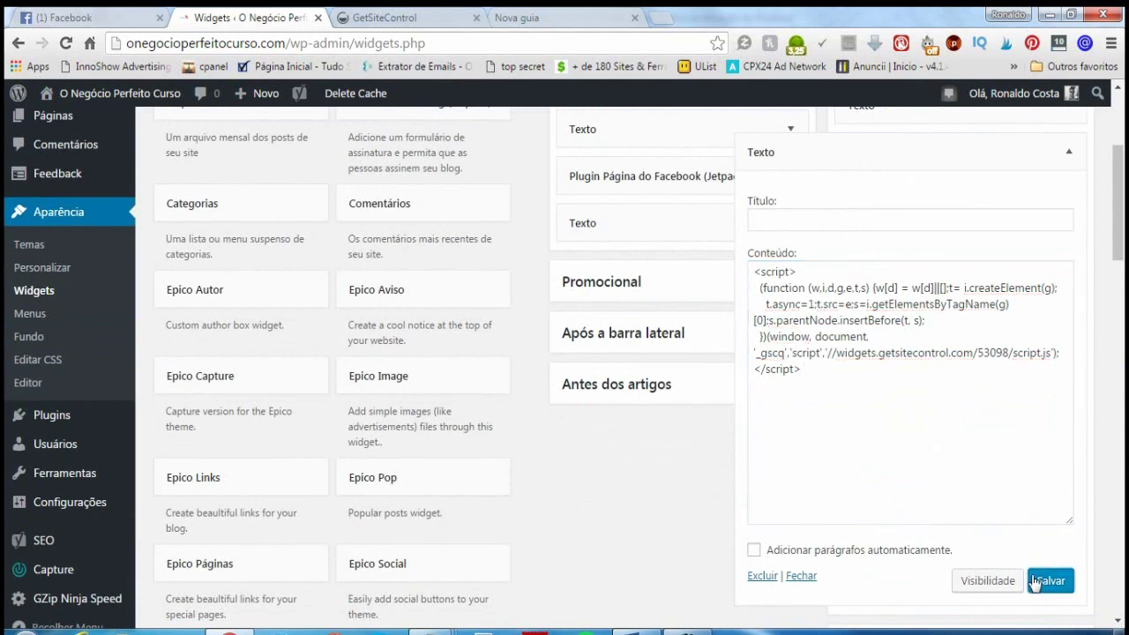
pyautogui.click(1067, 152)
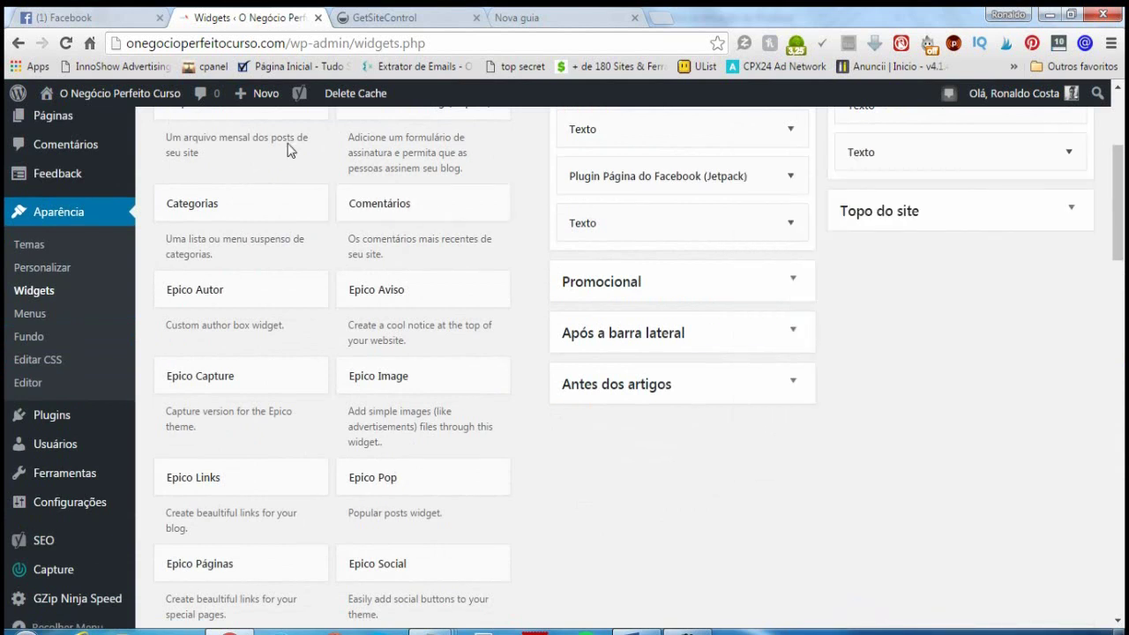
# Step: Open the blog in an incognito window and look through its home page
pyautogui.moveTo(106, 94)
pyautogui.rightClick(108, 122)
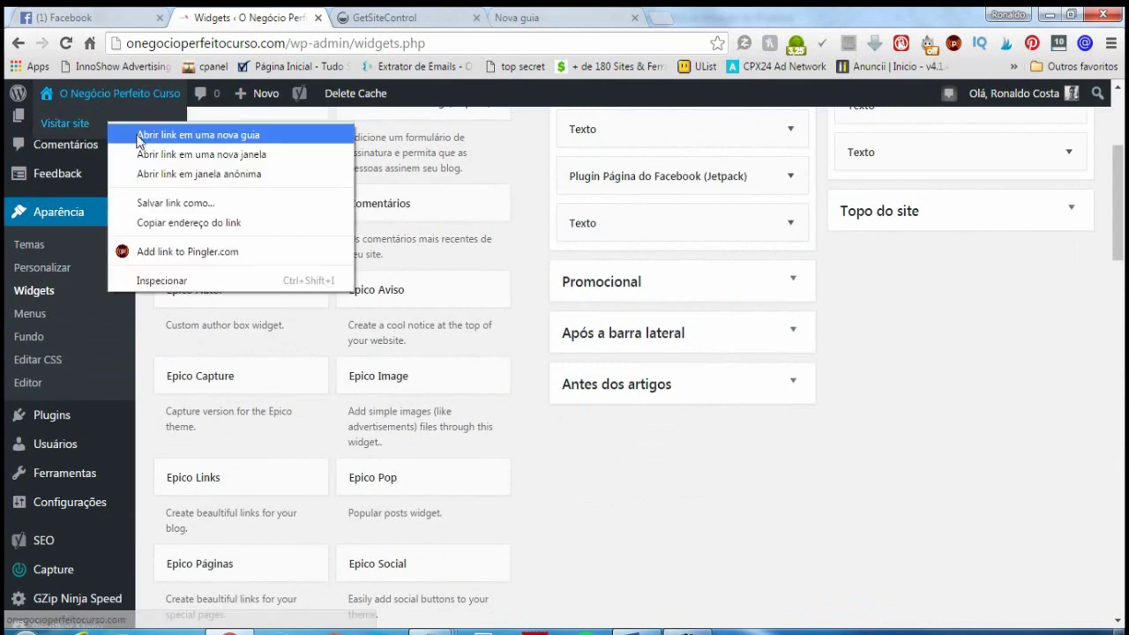
pyautogui.click(193, 176)
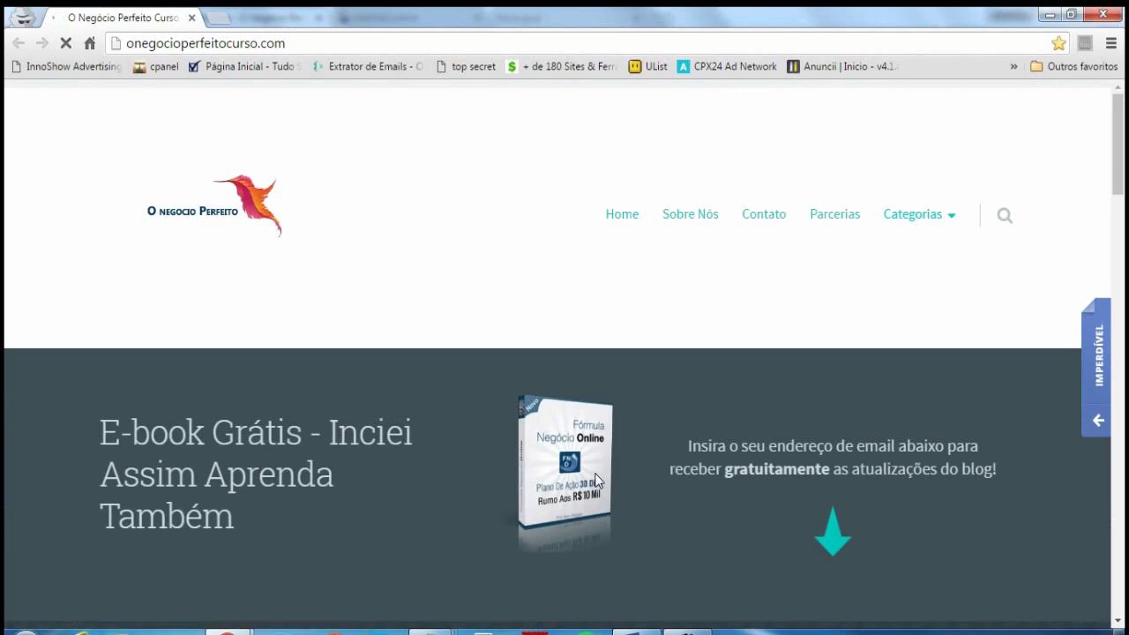
pyautogui.scroll(-2, 596, 481)
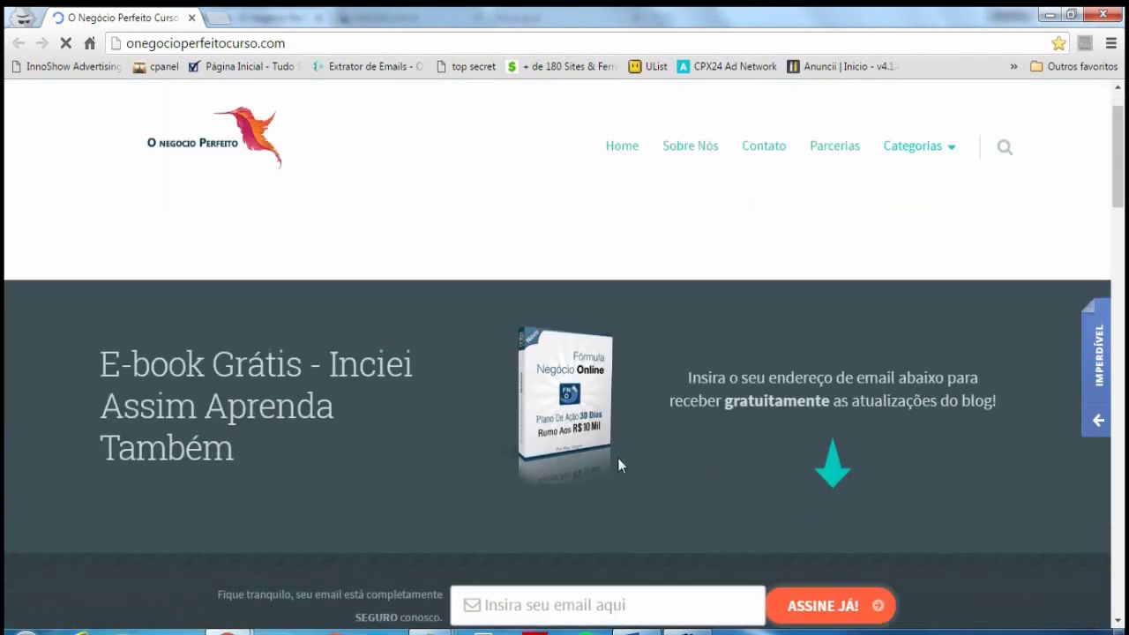
pyautogui.scroll(-2, 449, 415)
pyautogui.scroll(-9, 353, 456)
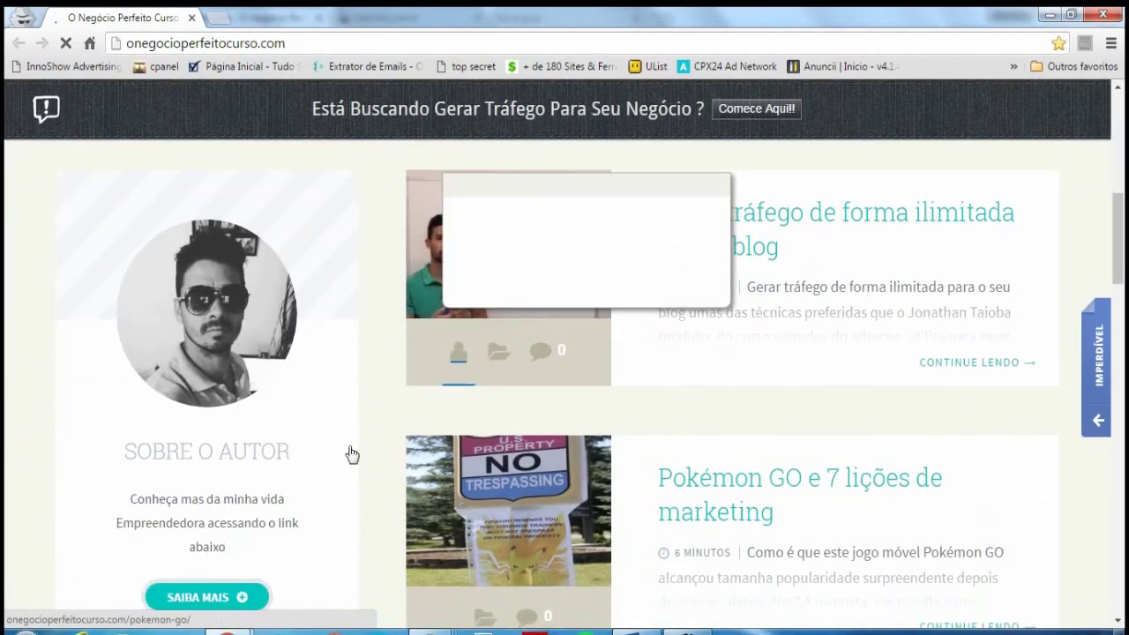
pyautogui.scroll(-2, 319, 458)
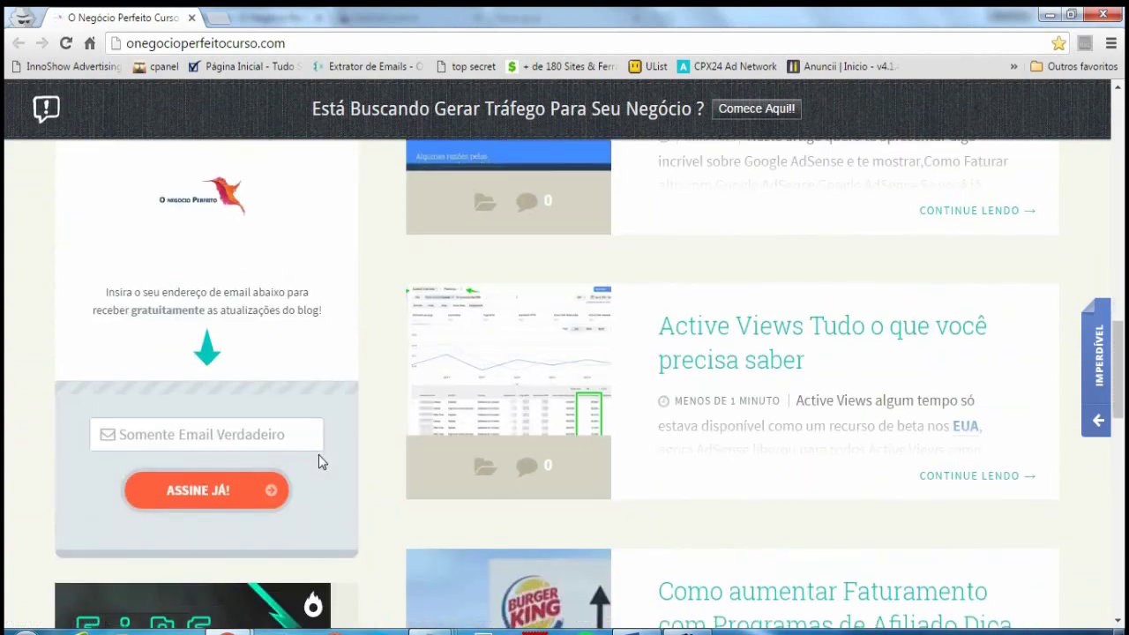
pyautogui.scroll(-3, 391, 484)
pyautogui.scroll(14, 391, 484)
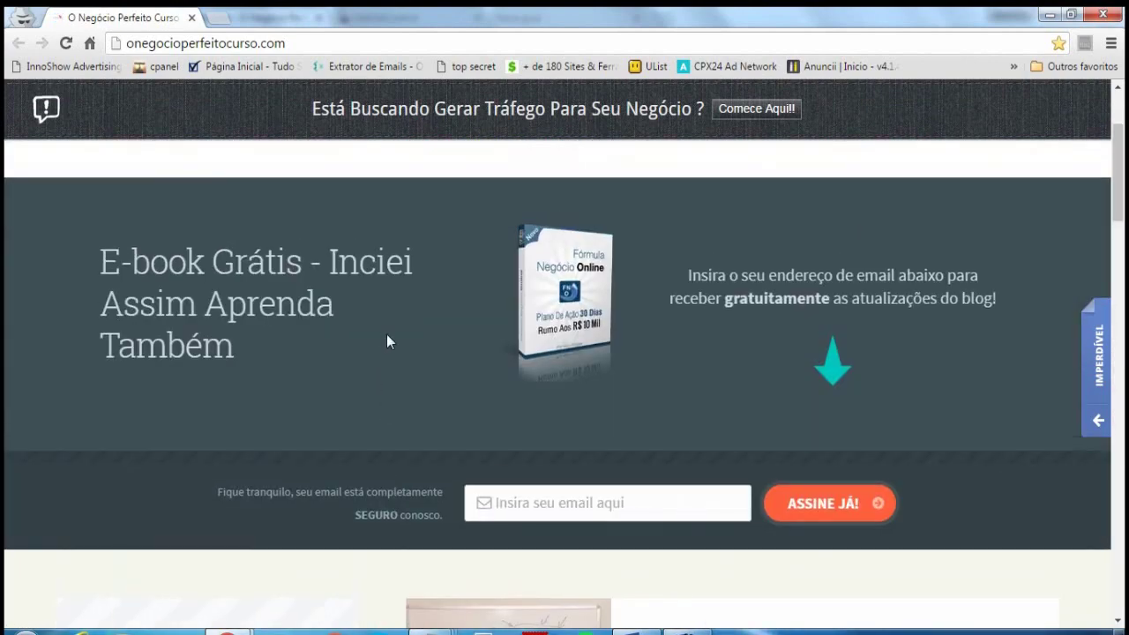
# Step: Trigger the exit pop-up on the blog by moving to leave the page, close it and minimise the incognito window
pyautogui.moveTo(192, 18)
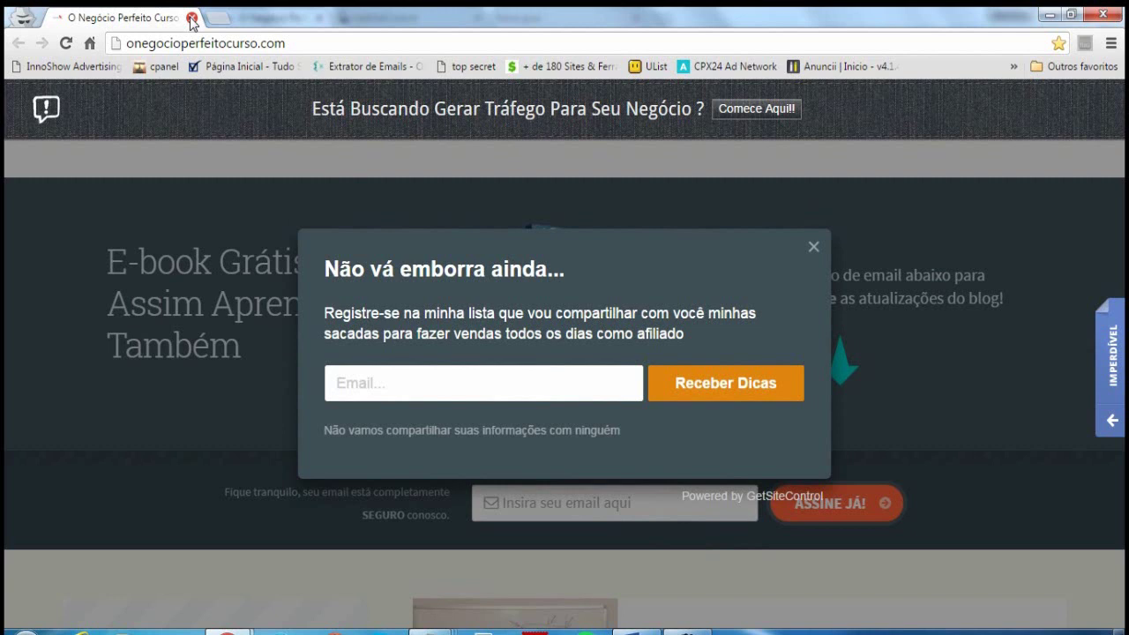
pyautogui.click(378, 385)
pyautogui.click(813, 250)
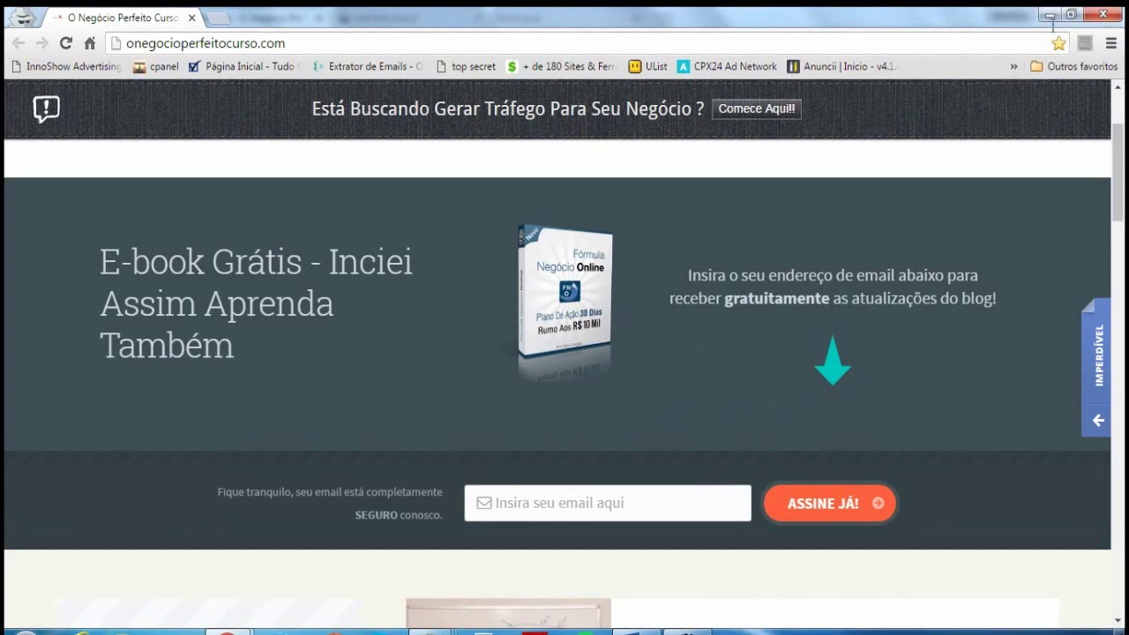
pyautogui.click(1050, 15)
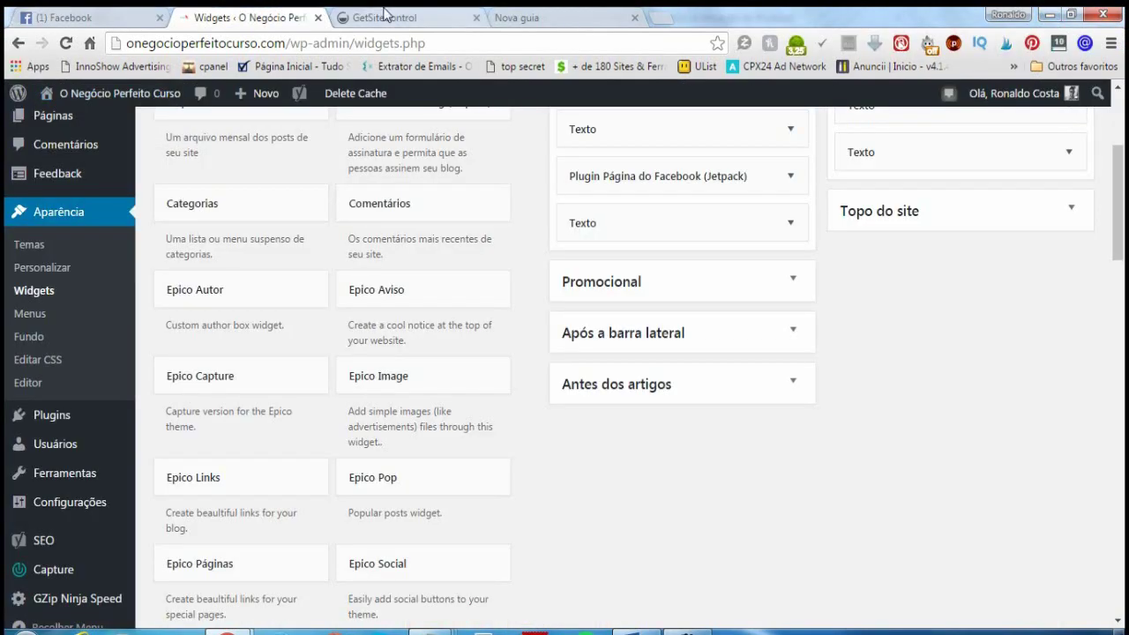
# Step: Return to the GetSiteControl widget list and declare that the code is already installed on the site
pyautogui.click(375, 16)
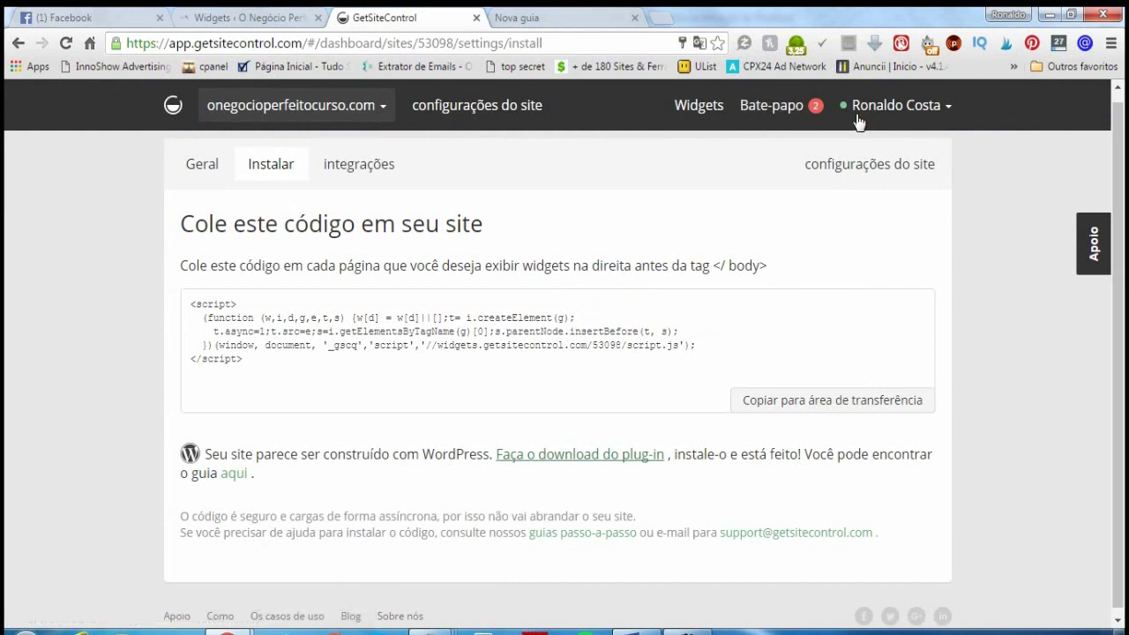
pyautogui.click(711, 109)
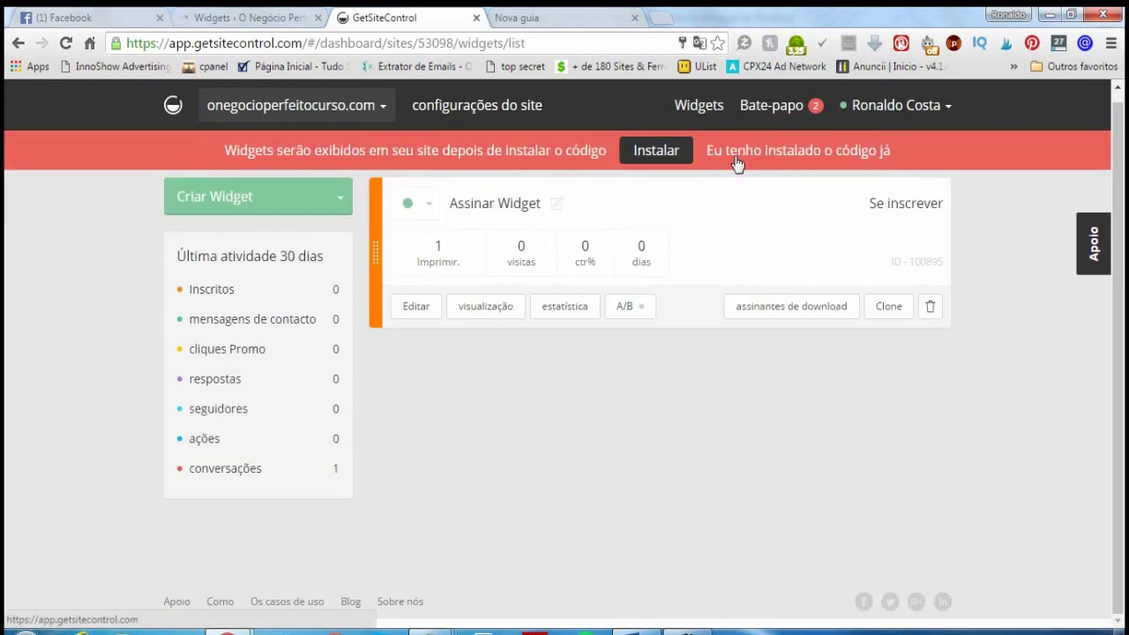
pyautogui.click(774, 155)
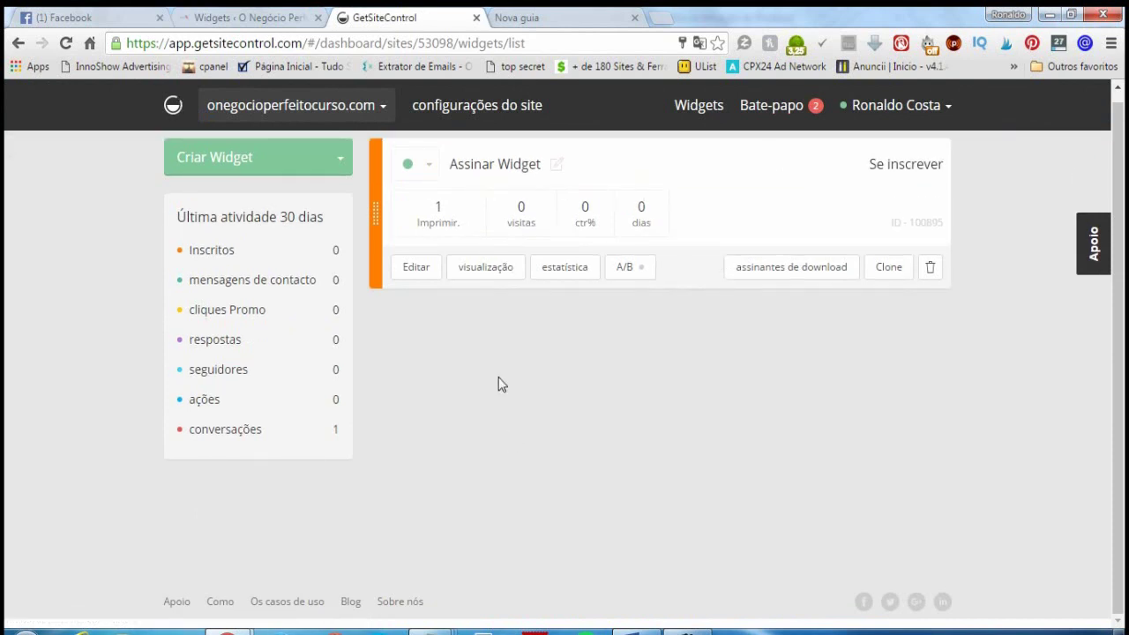
pyautogui.scroll(1, 468, 485)
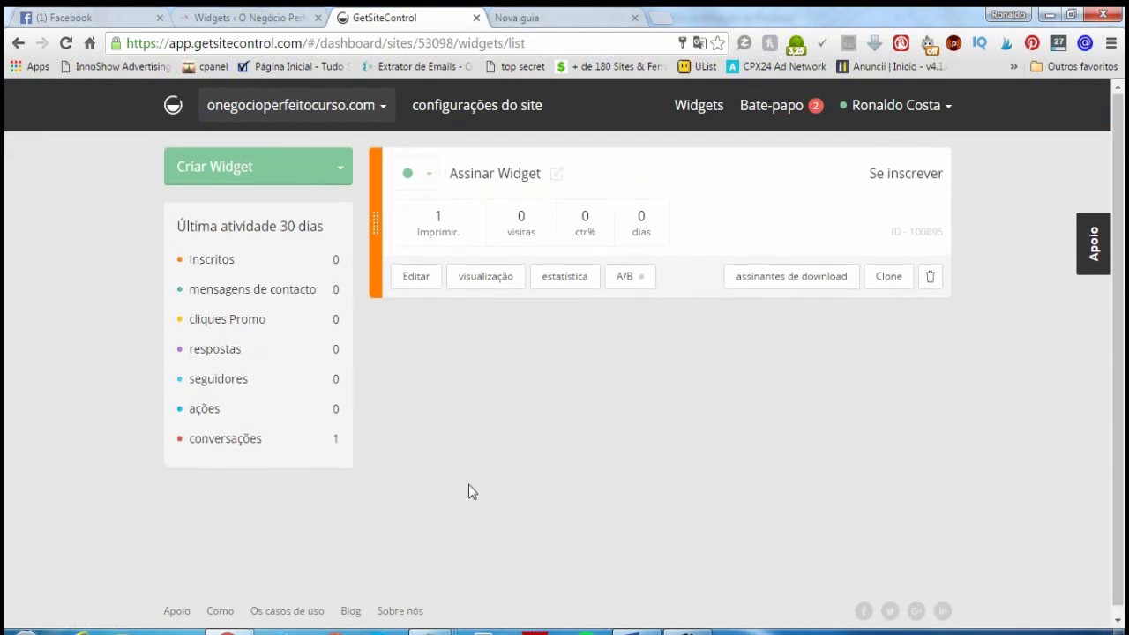
# Step: Create a Promo widget and position it as a full-width bar along the bottom of the page
pyautogui.click(334, 167)
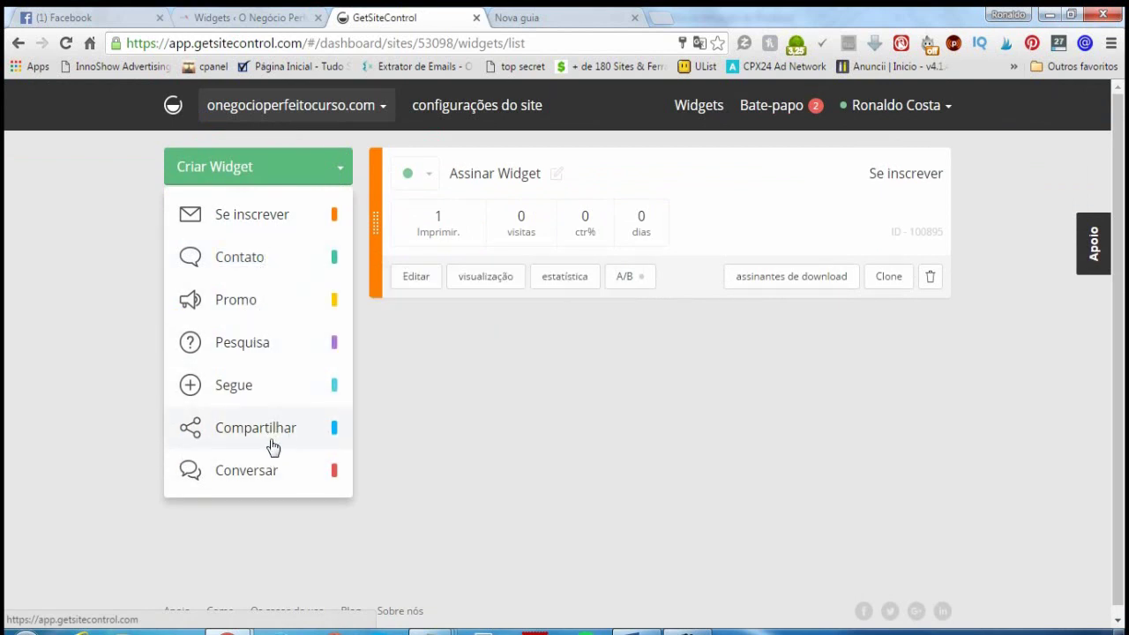
pyautogui.click(279, 314)
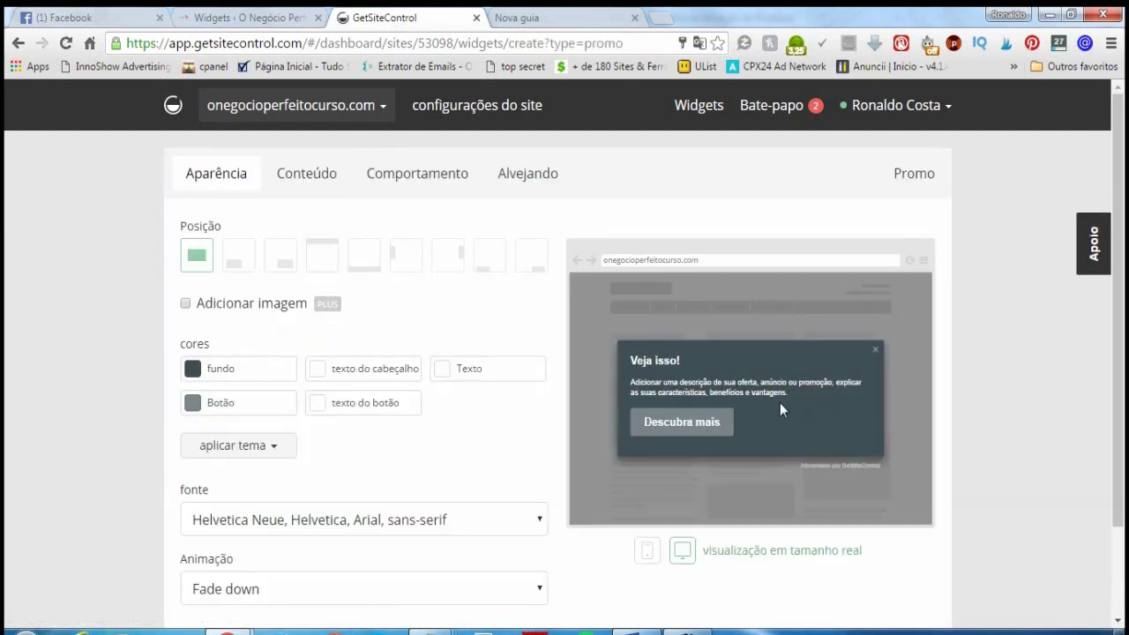
pyautogui.click(246, 262)
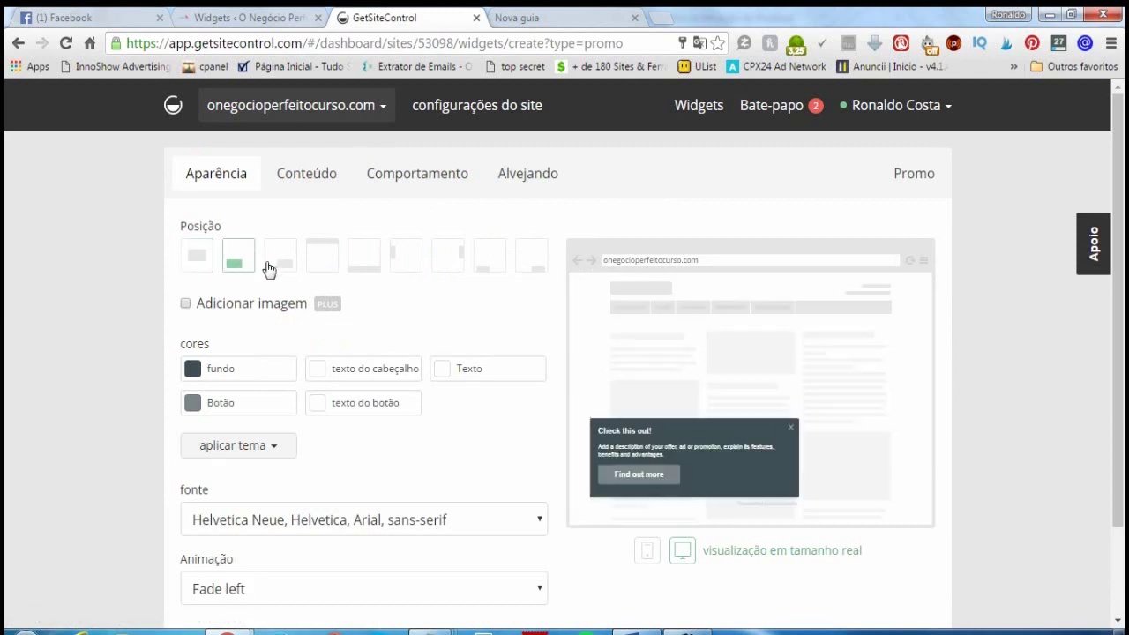
pyautogui.click(321, 257)
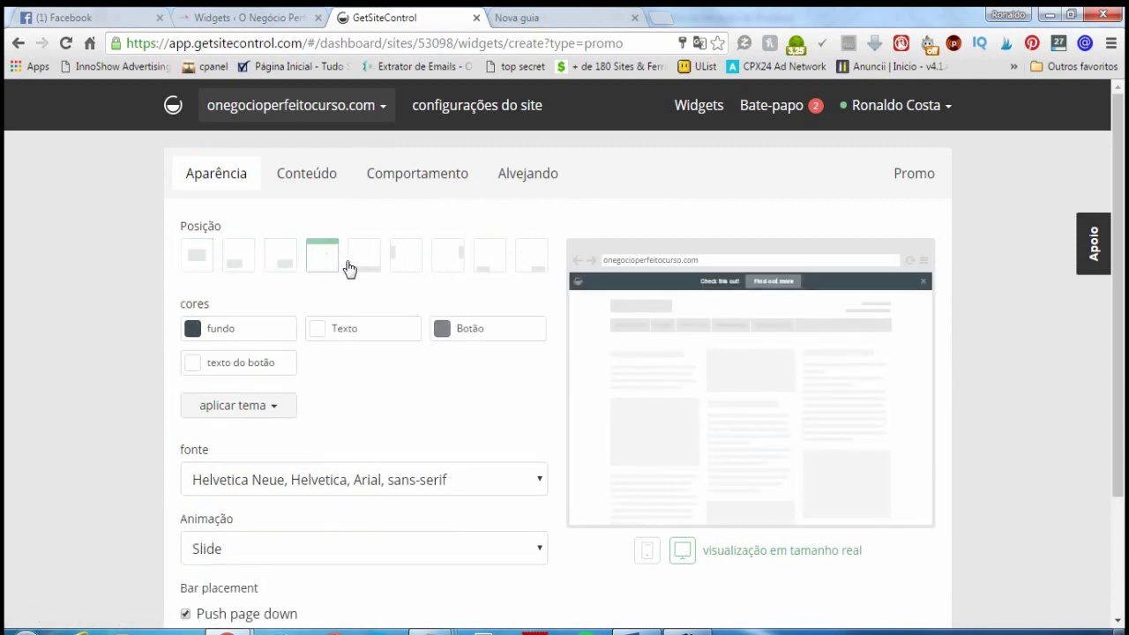
pyautogui.click(360, 269)
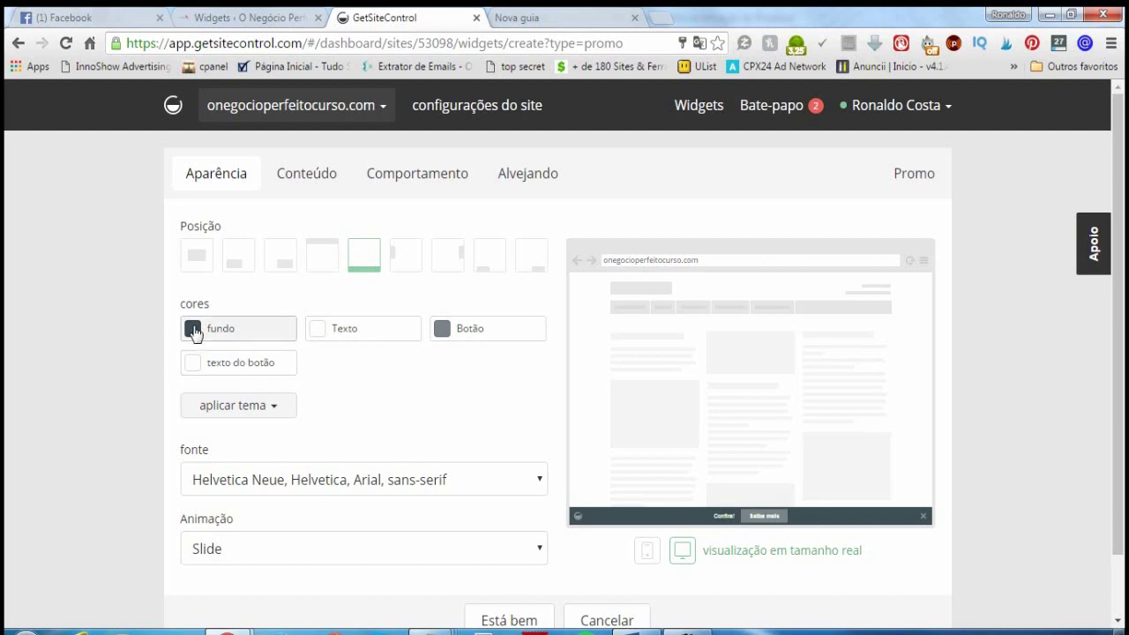
# Step: Set the promo bar's background colour to orange #e77211
pyautogui.click(193, 329)
pyautogui.click(344, 402)
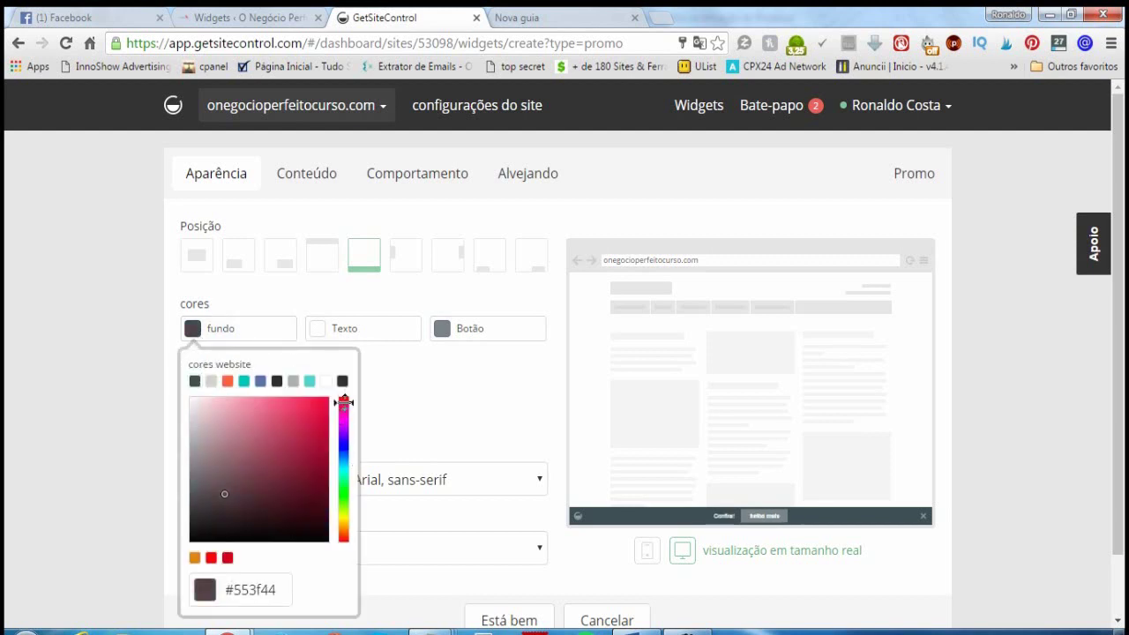
pyautogui.moveTo(314, 408); pyautogui.dragTo(345, 399)
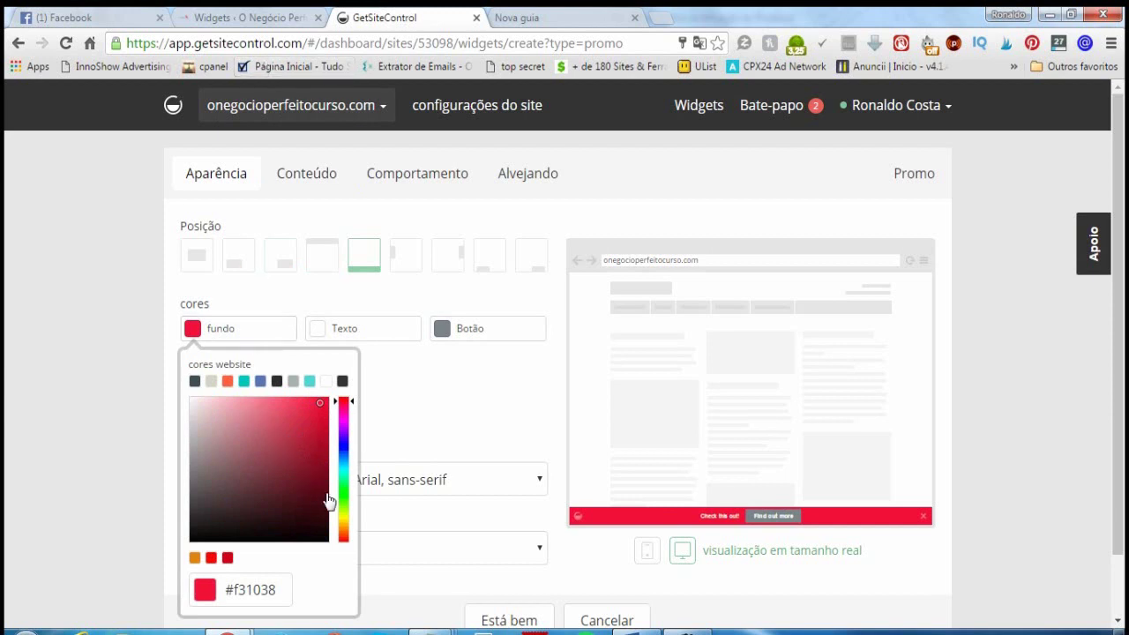
pyautogui.click(344, 533)
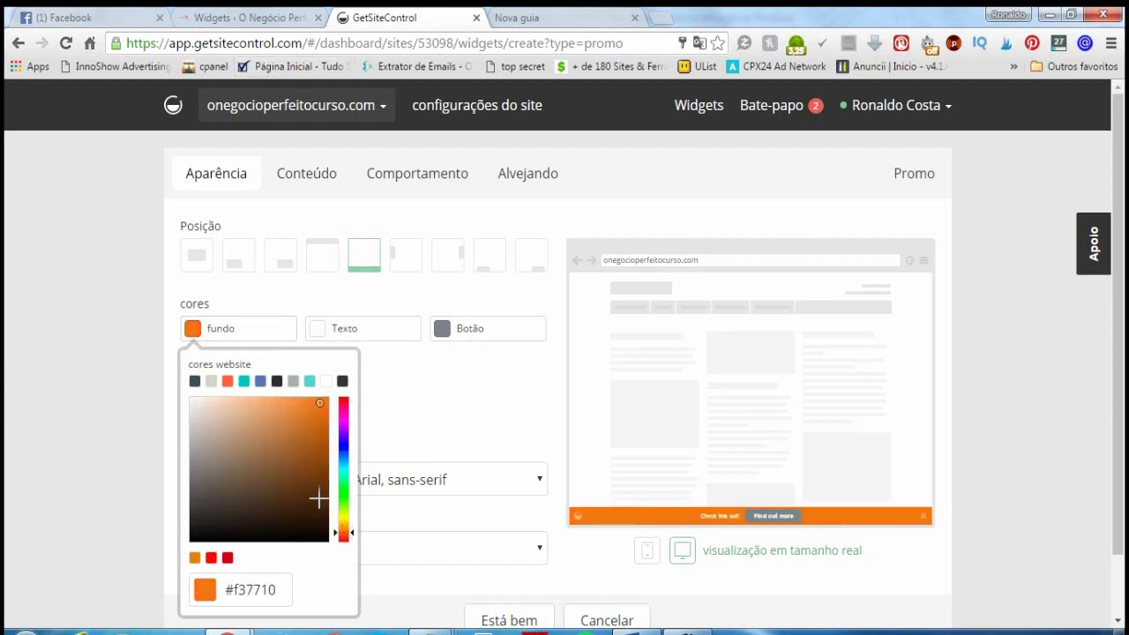
pyautogui.click(325, 465)
pyautogui.click(319, 409)
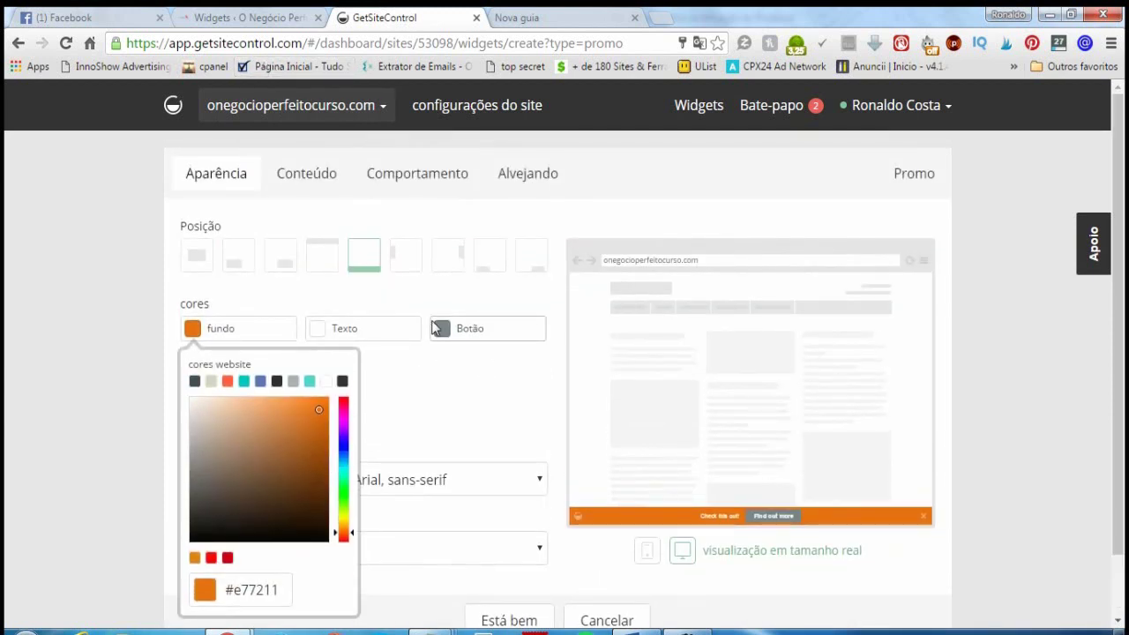
# Step: Set the promo bar's button colour to dark teal #073231
pyautogui.click(441, 330)
pyautogui.click(559, 514)
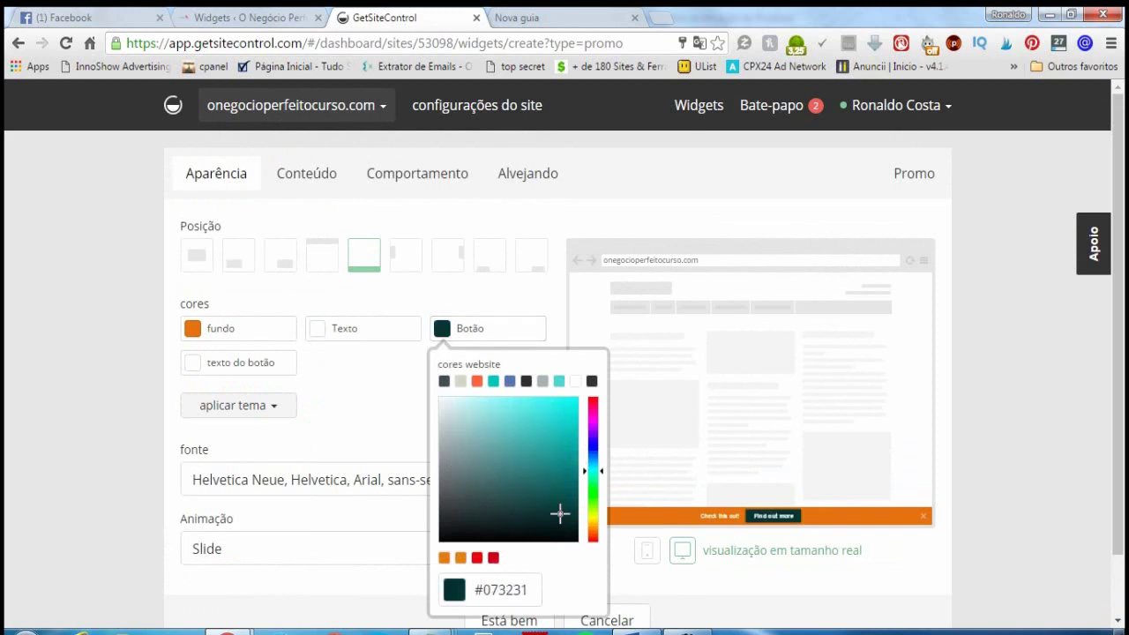
pyautogui.click(394, 411)
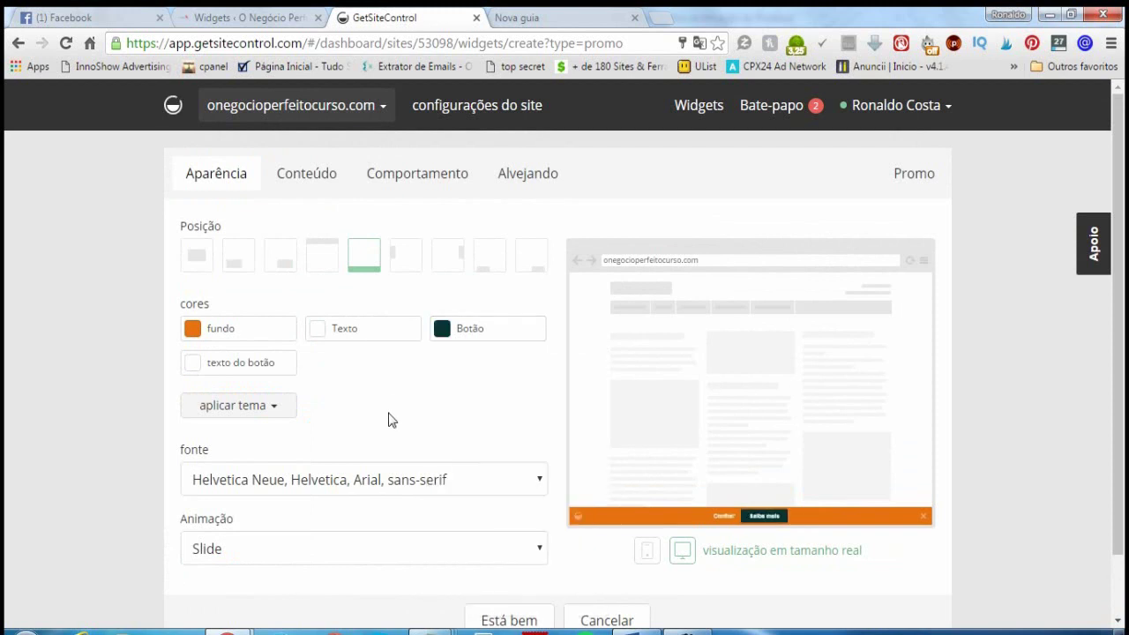
# Step: In the promo bar's content settings, set the title to "Saiba Como Vender Todos Os dias Como Filiado!"
pyautogui.click(309, 174)
pyautogui.doubleClick(307, 174)
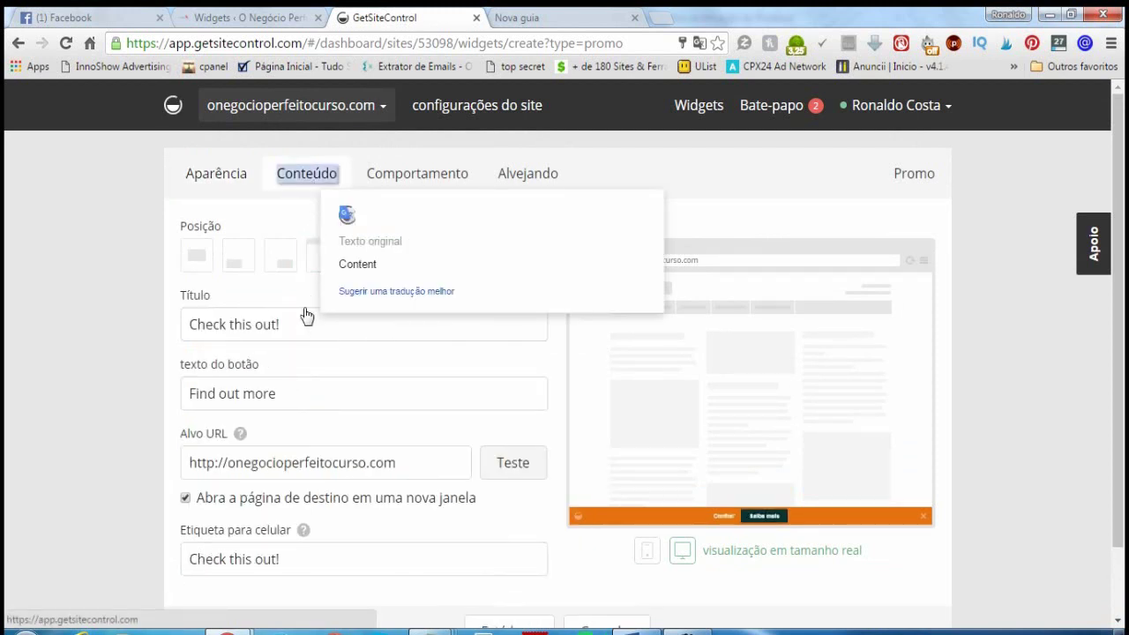
pyautogui.click(300, 347)
pyautogui.tripleClick(296, 323)
pyautogui.write('Saiba Como Vender ')
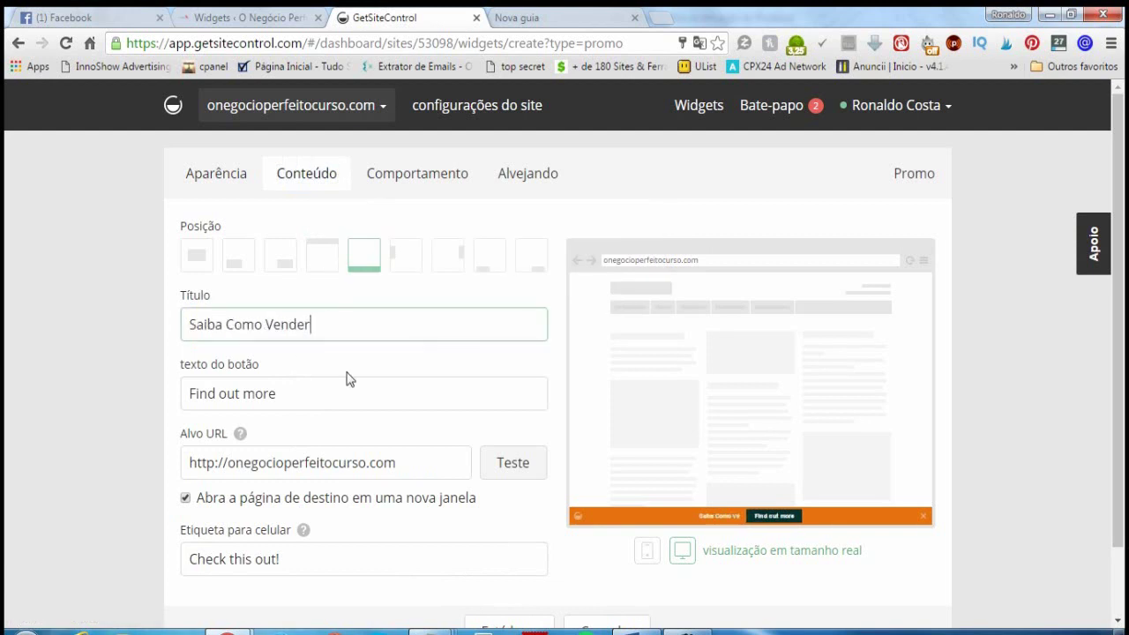
pyautogui.write('Todos ')
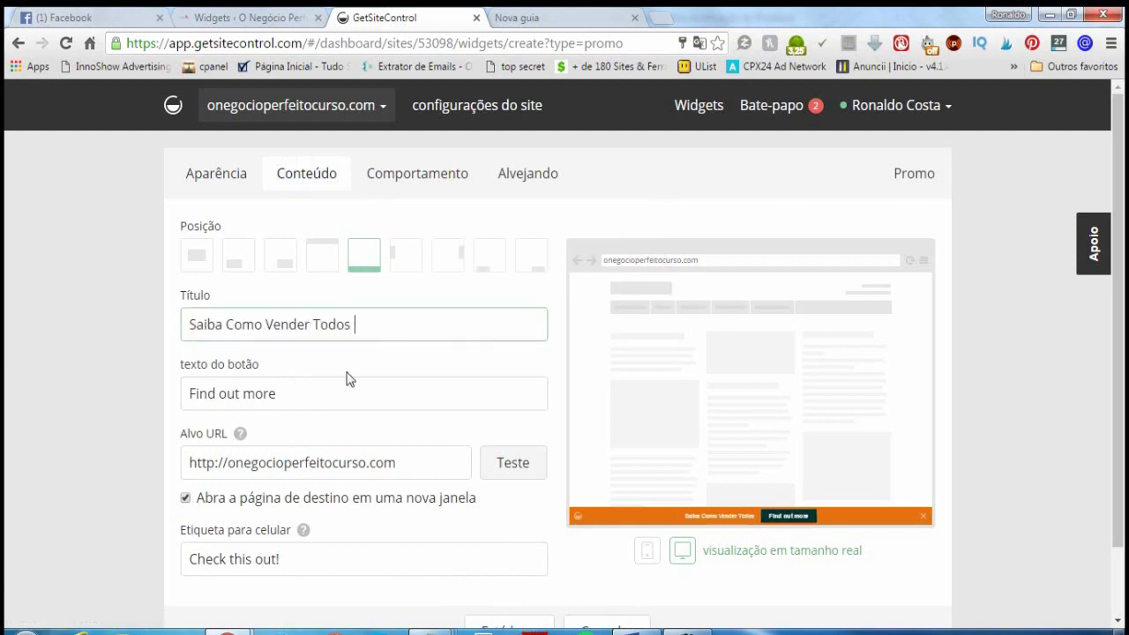
pyautogui.write('Os dia')
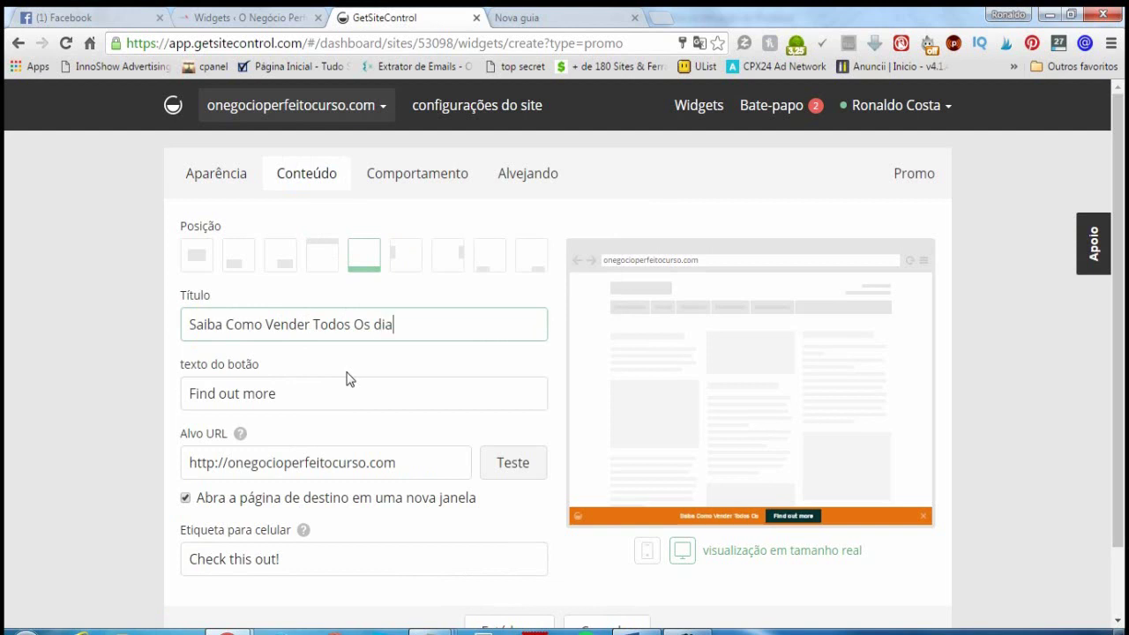
pyautogui.write('s Como')
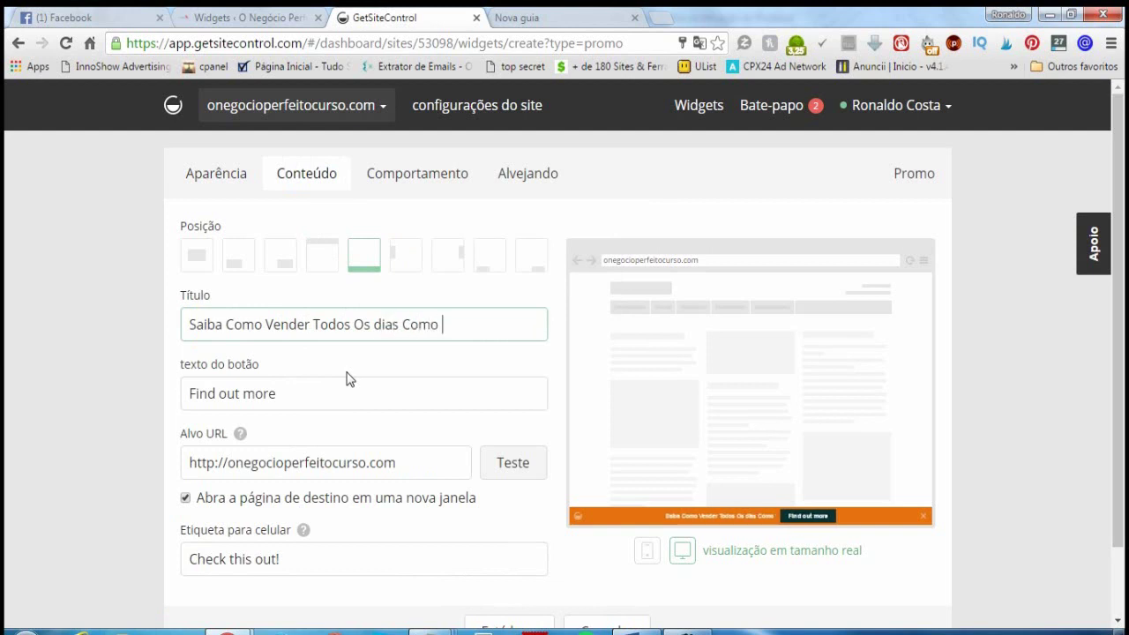
pyautogui.write(' Filiado!')
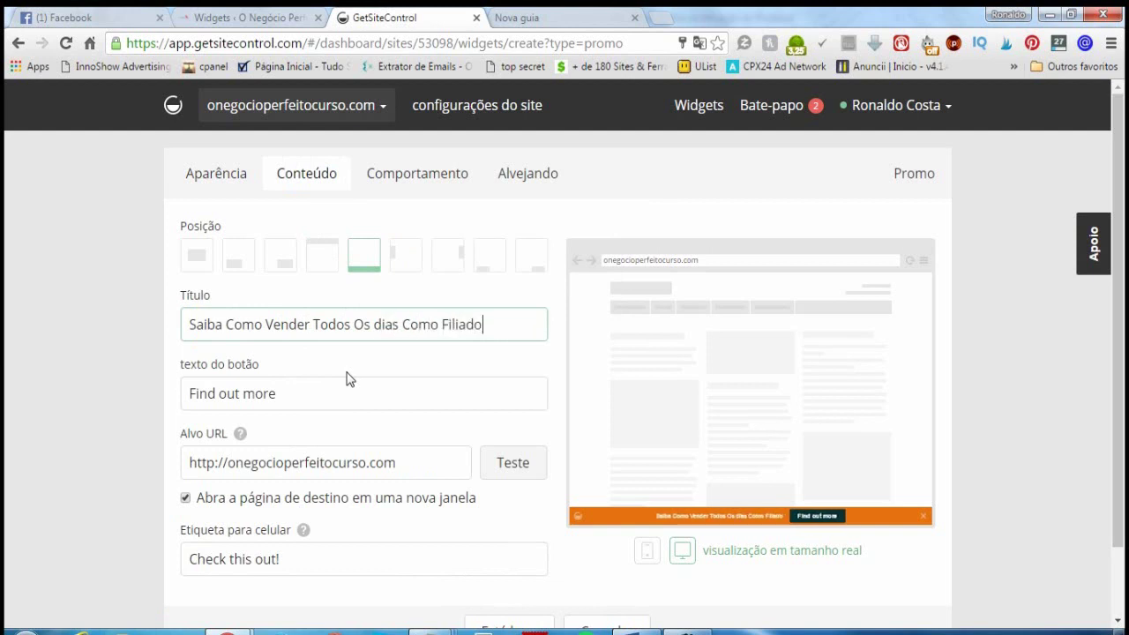
# Step: Set the promo bar's button text to "Quero Saber!" and clear its target URL
pyautogui.tripleClick(193, 394)
pyautogui.write('Quero Saber!')
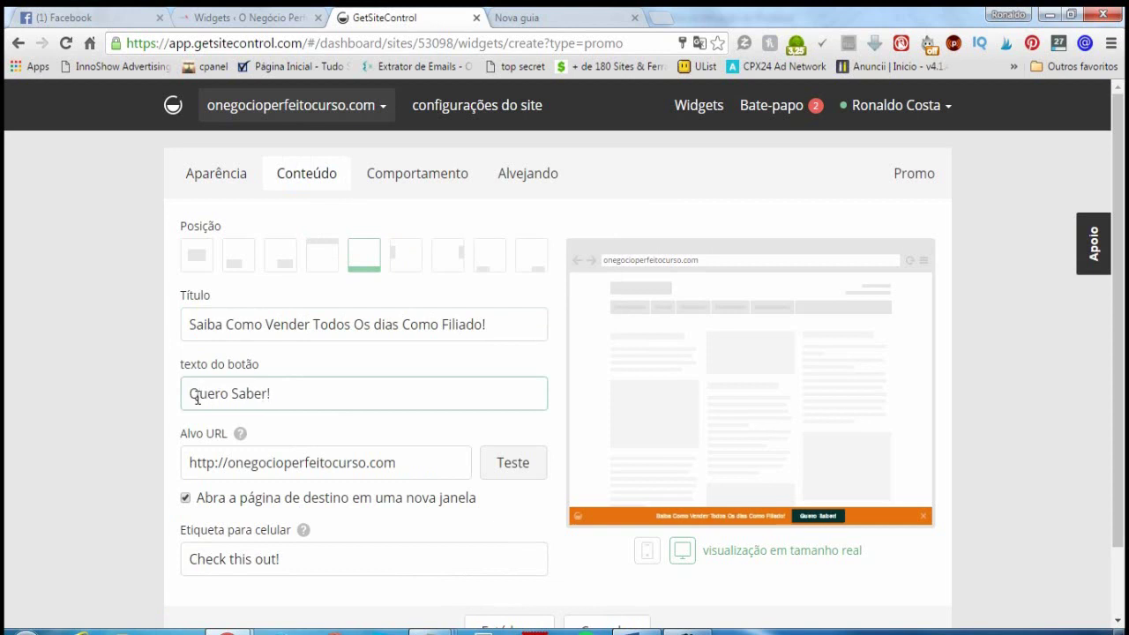
pyautogui.click(383, 429)
pyautogui.click(418, 465)
pyautogui.moveTo(418, 465); pyautogui.dragTo(167, 466)
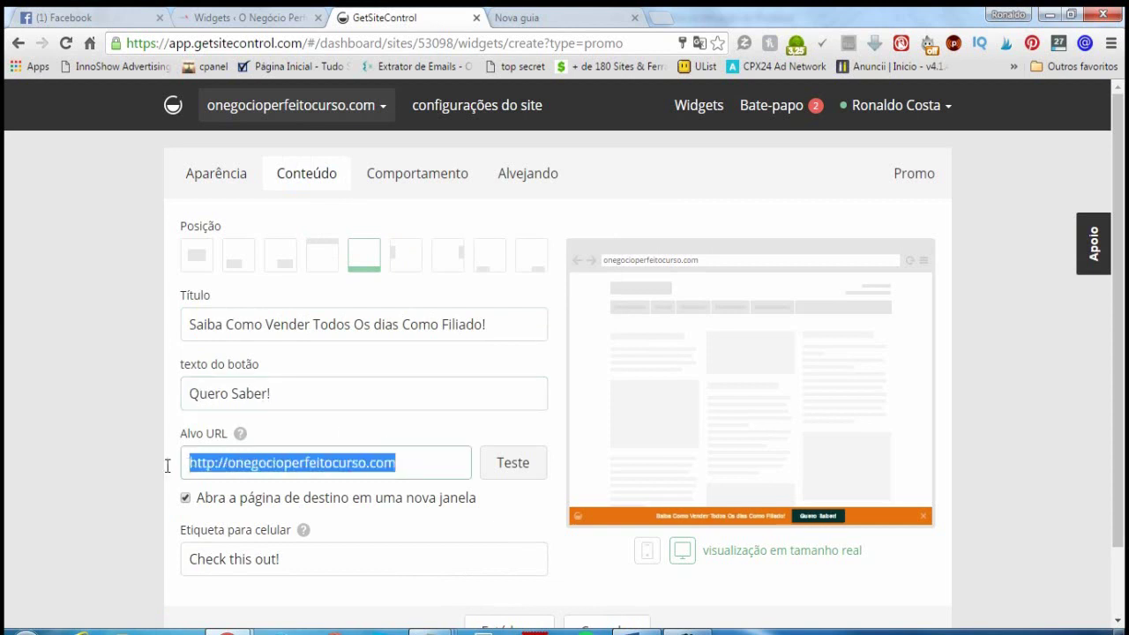
pyautogui.press('BackSpace')
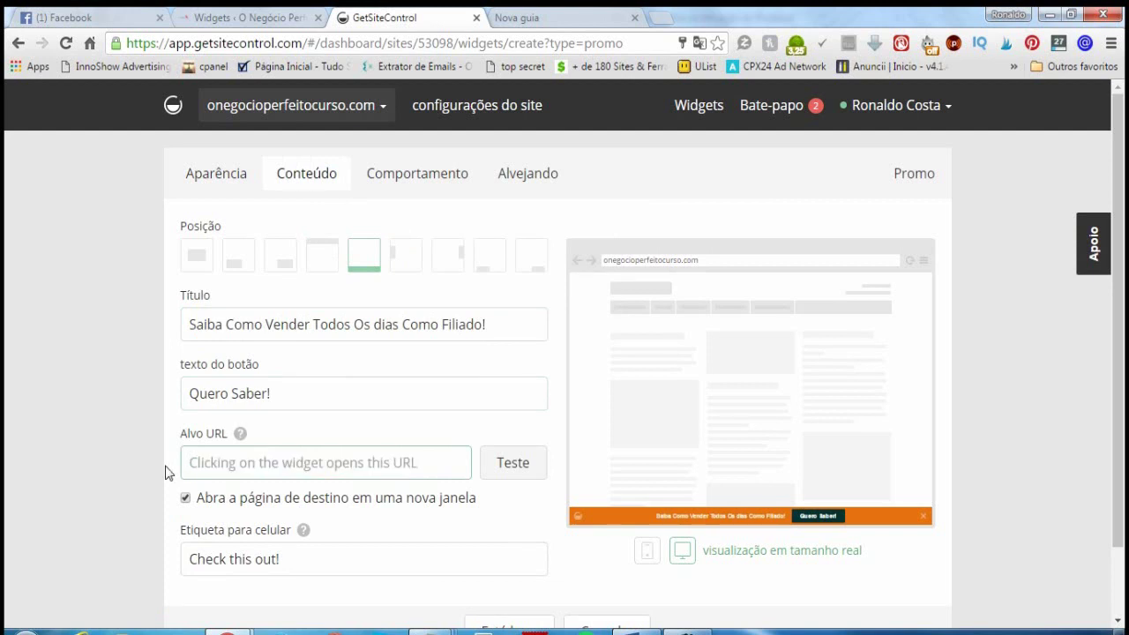
# Step: Search Google for MONETIZZE in the spare browser tab and open the Monetizze account from the site's home page
pyautogui.click(578, 16)
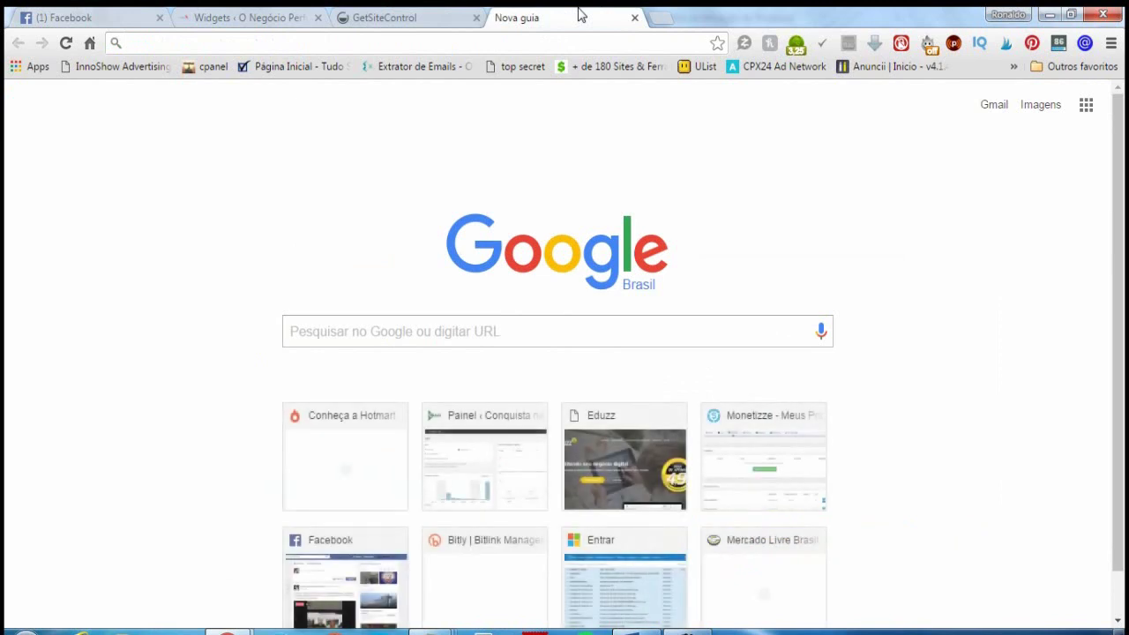
pyautogui.write('MONET')
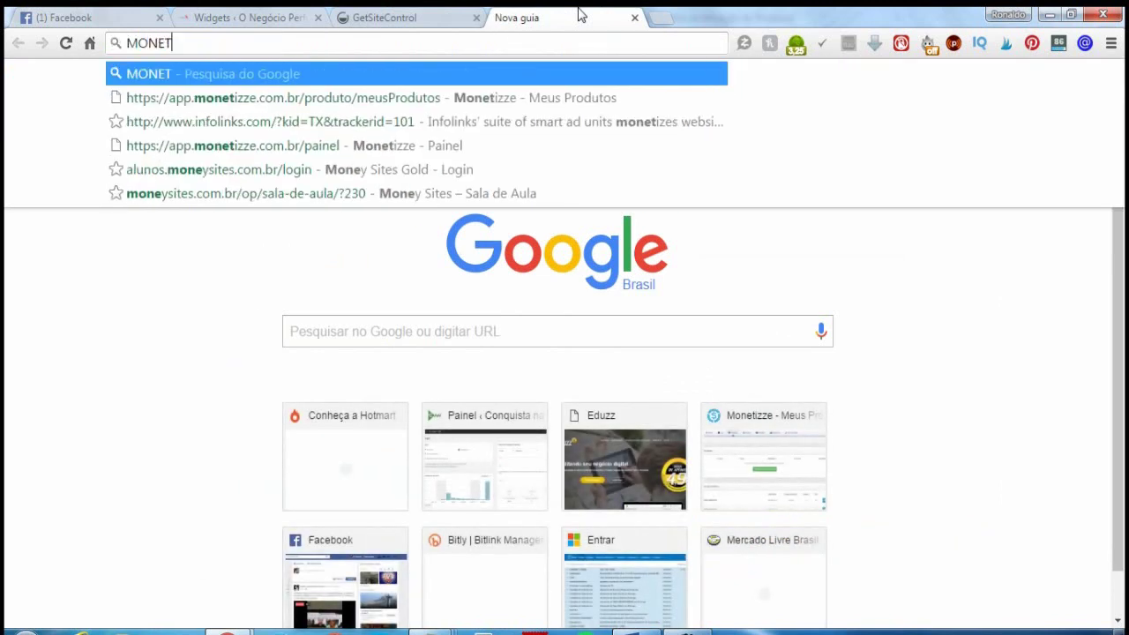
pyautogui.write('IZZE')
pyautogui.press('Return')
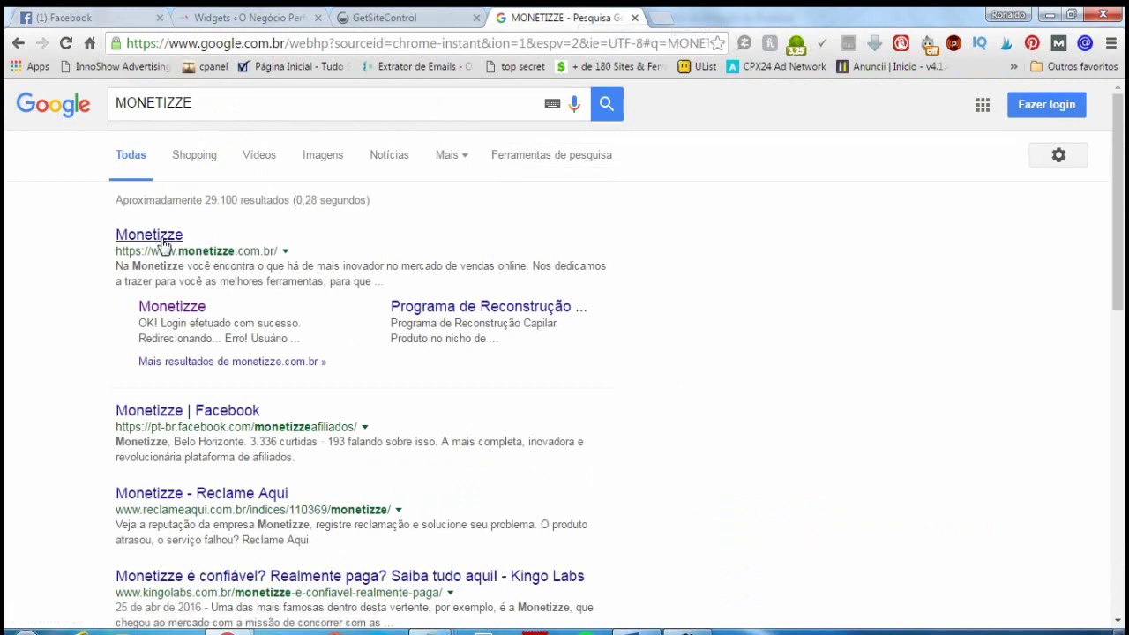
pyautogui.click(163, 239)
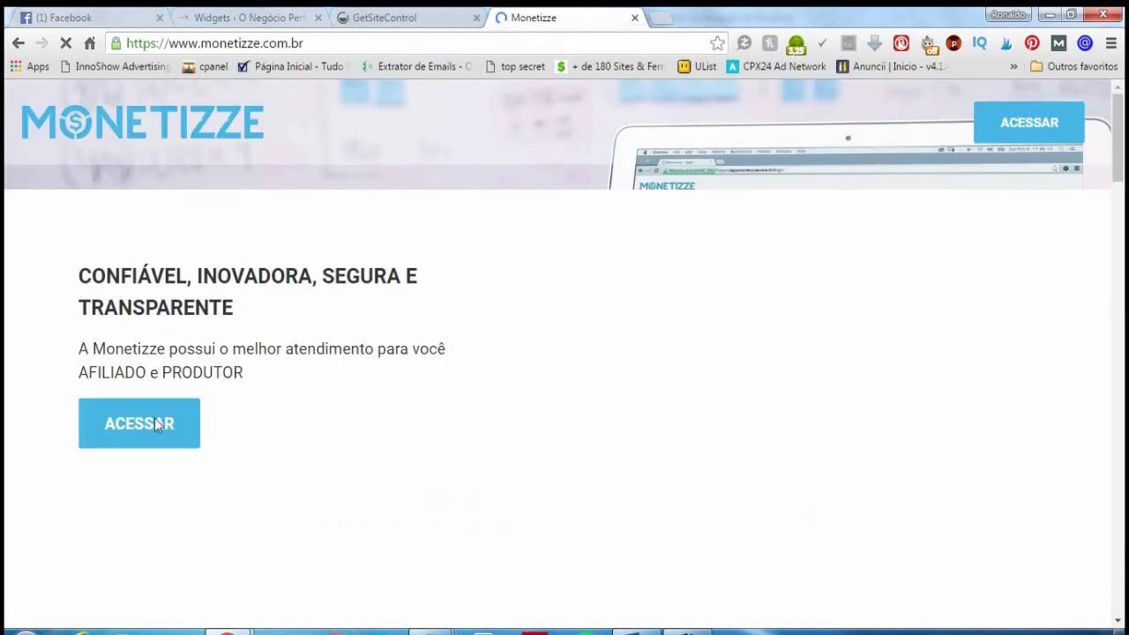
pyautogui.click(118, 428)
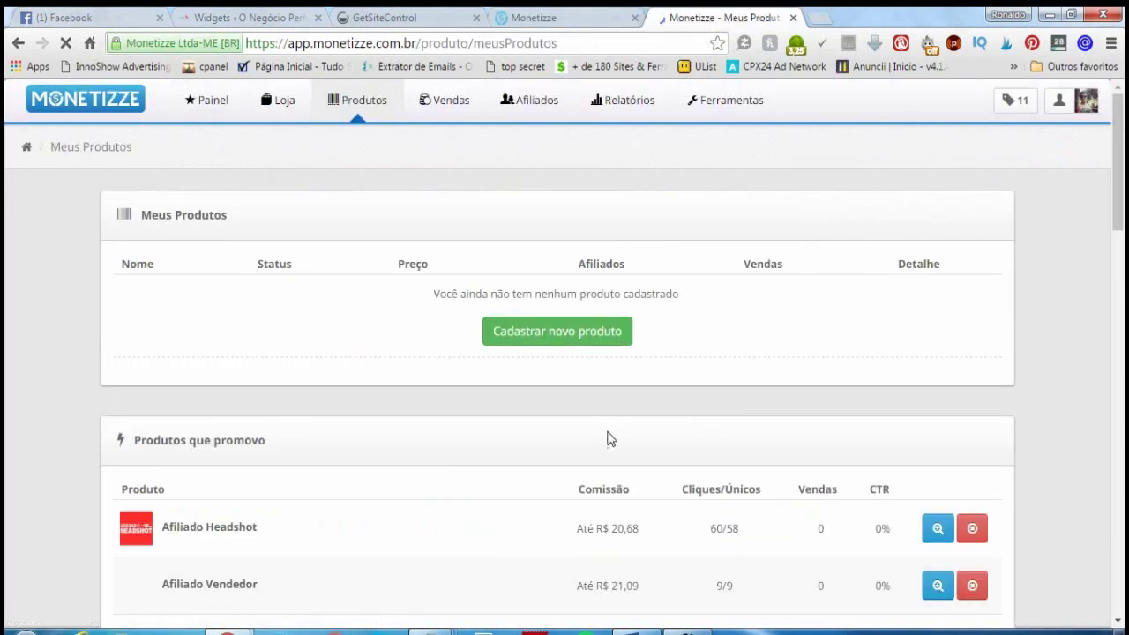
# Step: Open the details of "Clube do Marketing Digital - Assinatura" from the list of promoted products
pyautogui.scroll(-2, 607, 439)
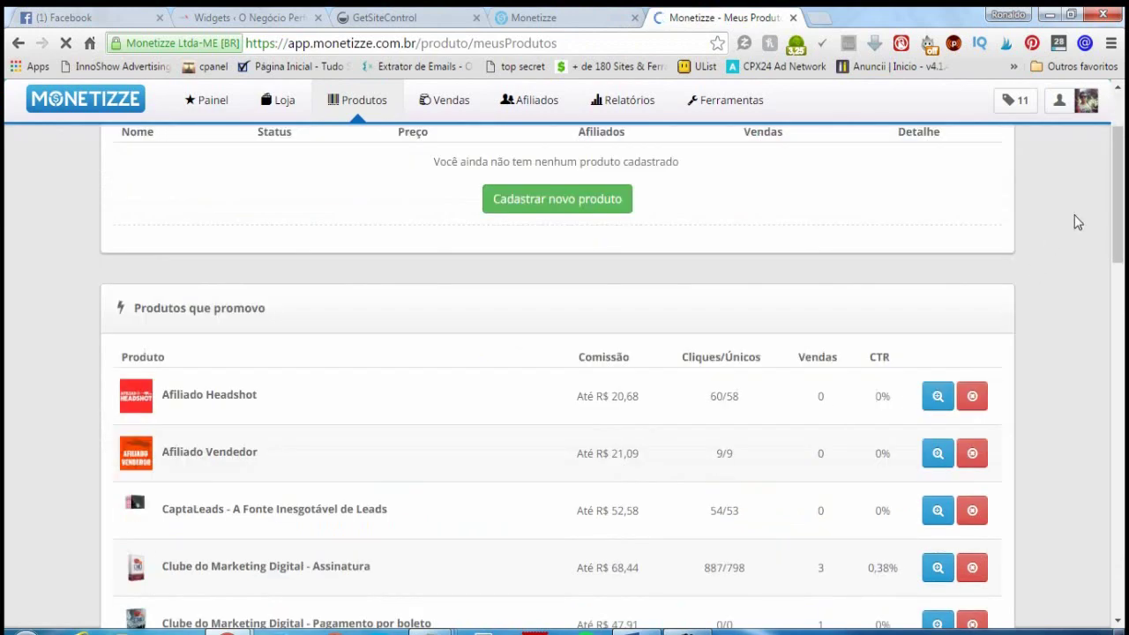
pyautogui.scroll(-1, 1117, 208)
pyautogui.scroll(2, 1124, 207)
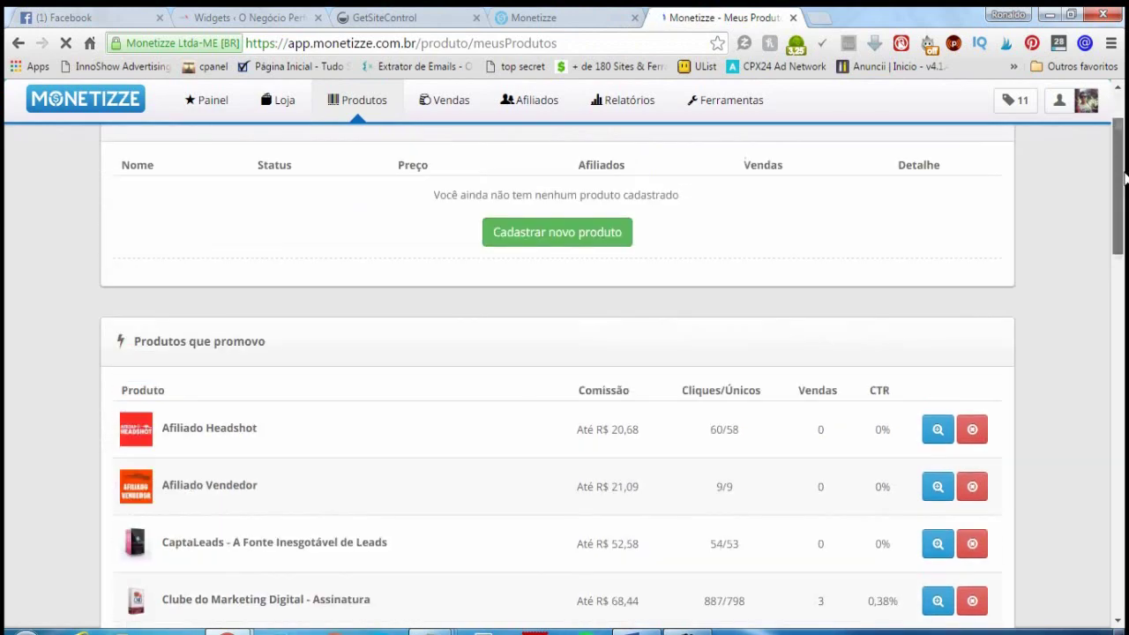
pyautogui.moveTo(1125, 178); pyautogui.dragTo(1125, 262)
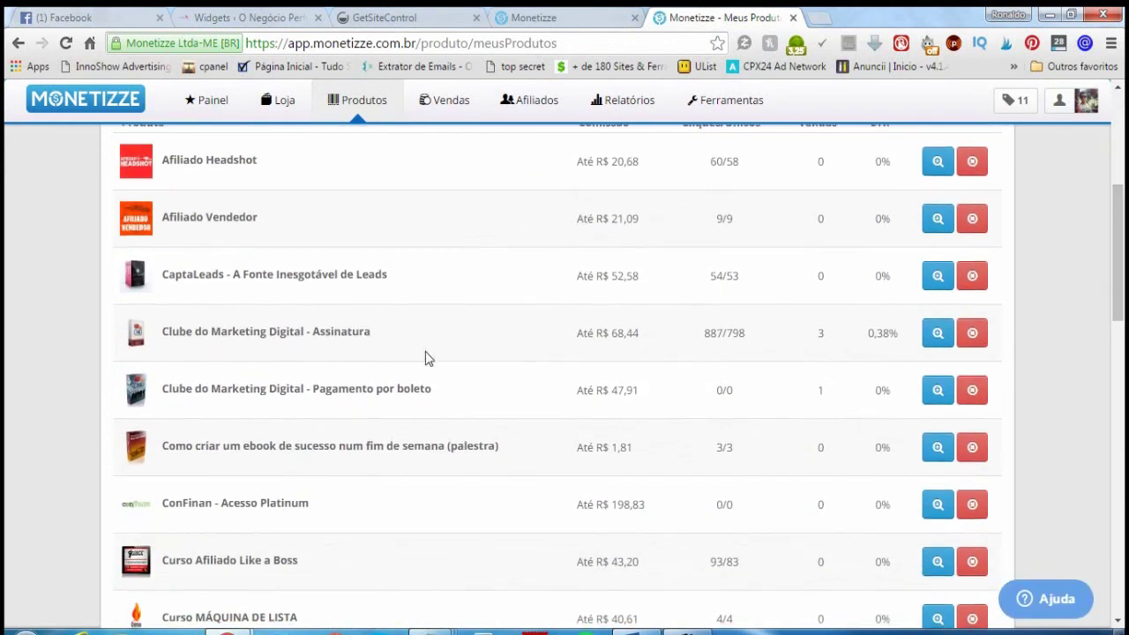
pyautogui.click(937, 335)
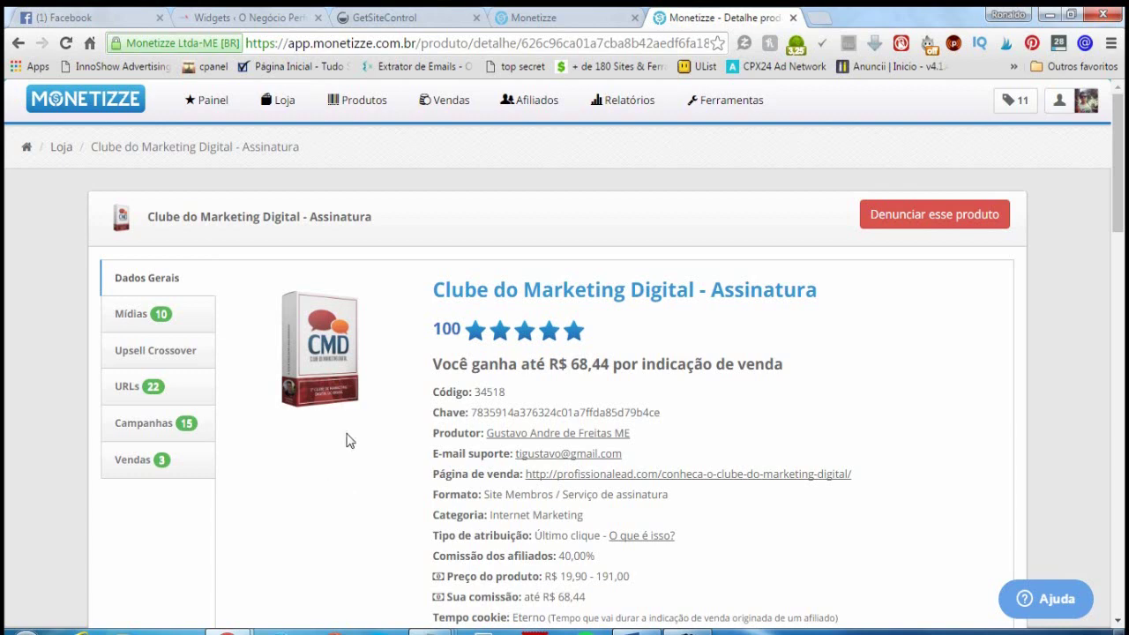
# Step: Show the affiliate URLs available for the Clube do Marketing Digital subscription
pyautogui.scroll(-2, 350, 442)
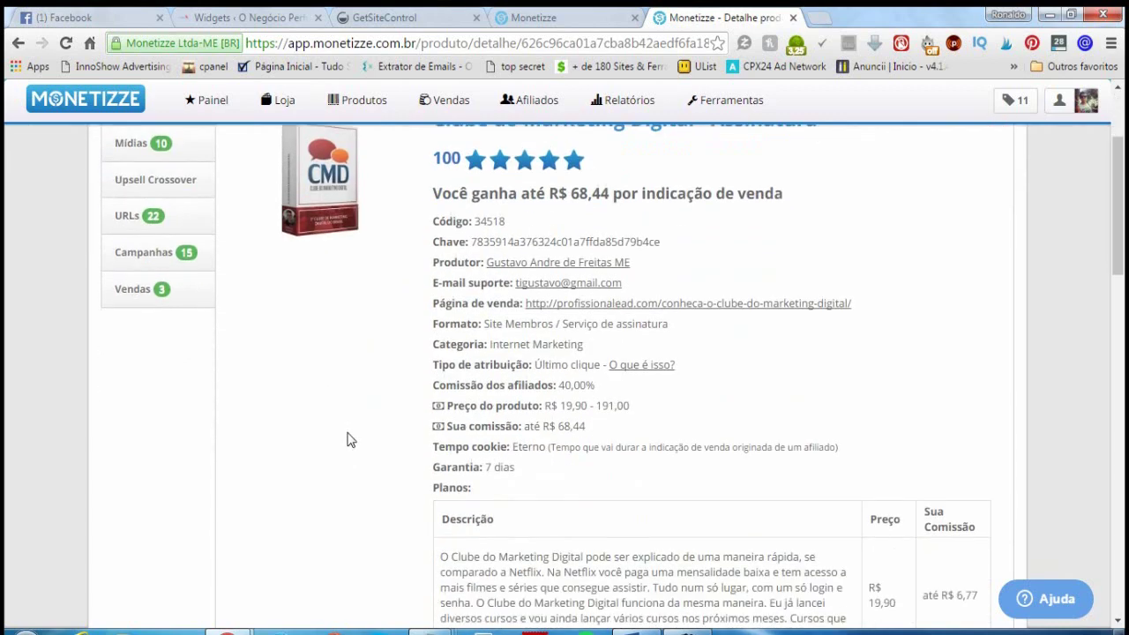
pyautogui.scroll(1, 350, 441)
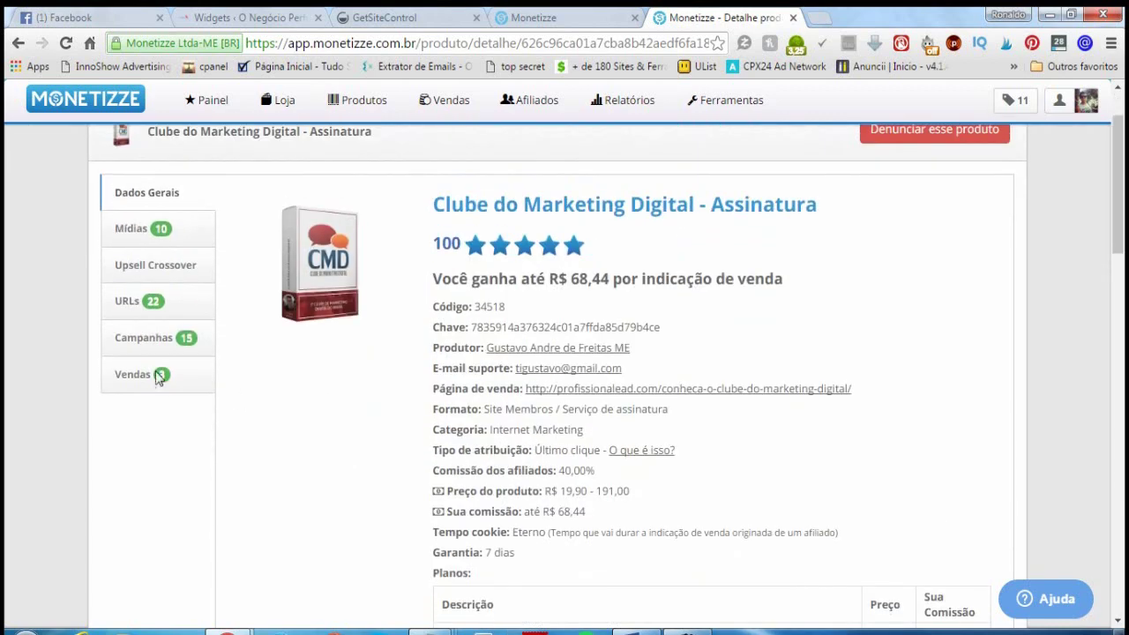
pyautogui.click(130, 304)
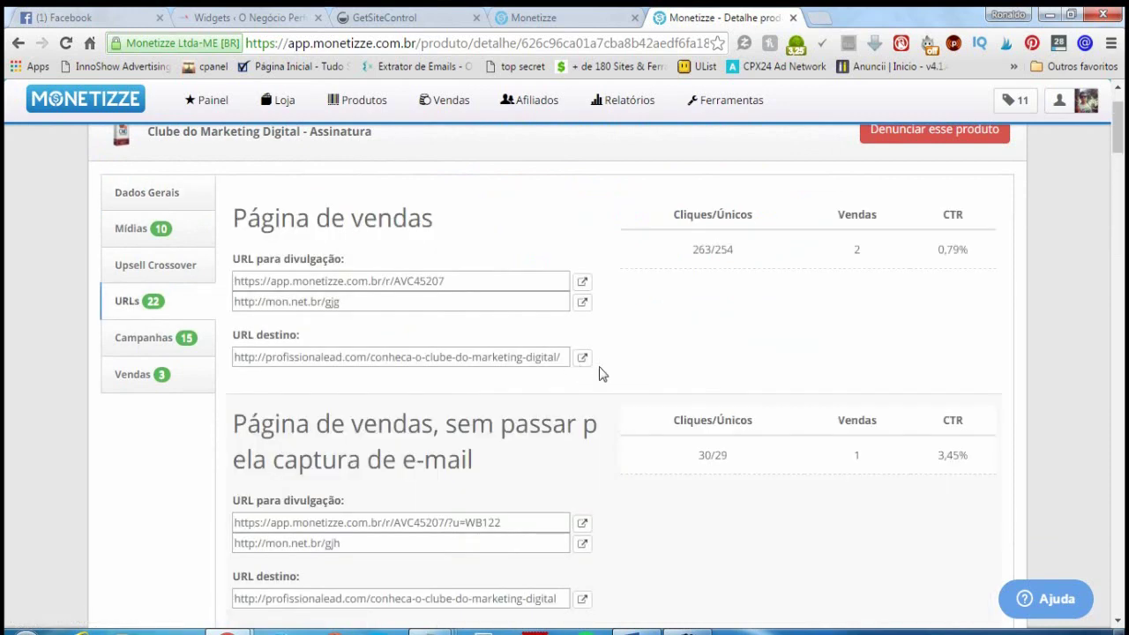
# Step: Copy the heading "Os 6 passos para ganhar muito dinheiro com Google Adsense" from the affiliate URL list
pyautogui.scroll(-5, 599, 375)
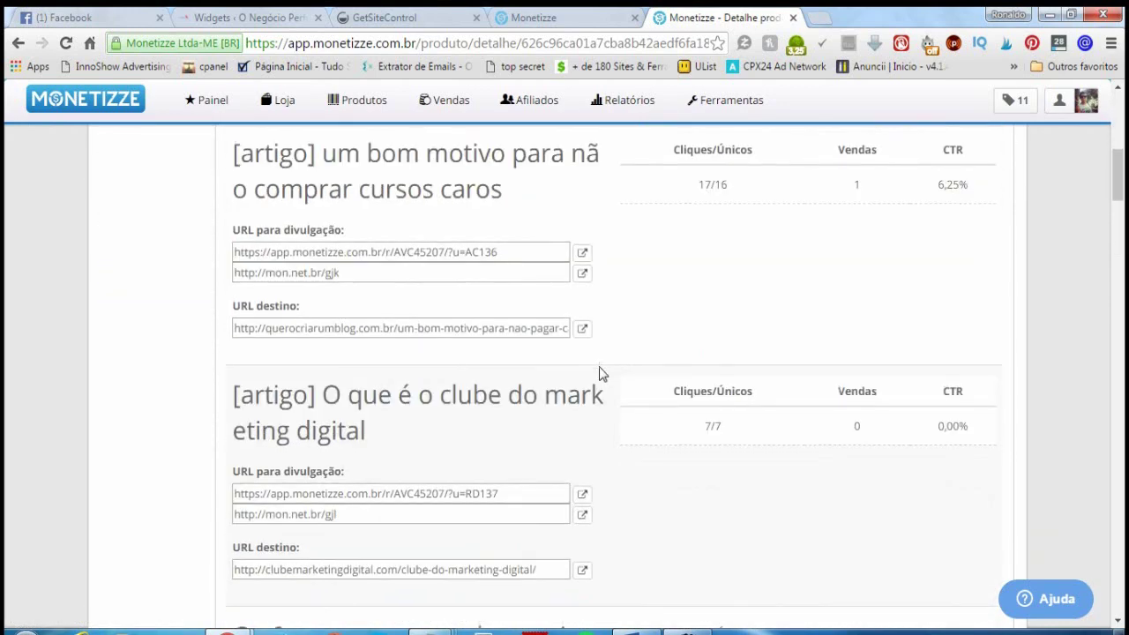
pyautogui.scroll(-2, 599, 374)
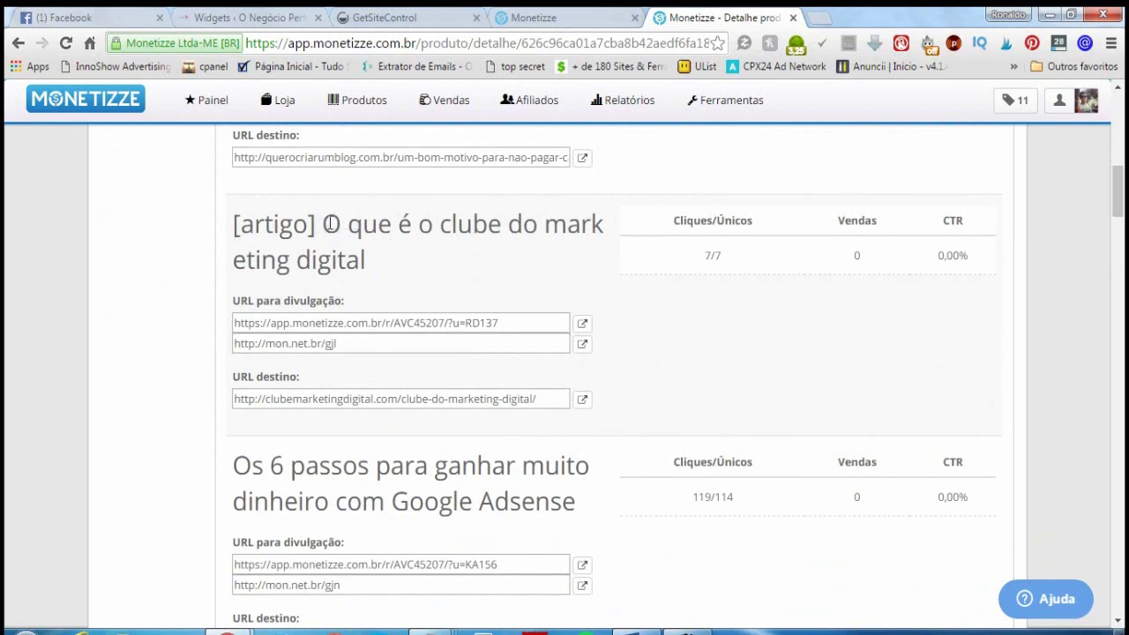
pyautogui.scroll(-1, 383, 429)
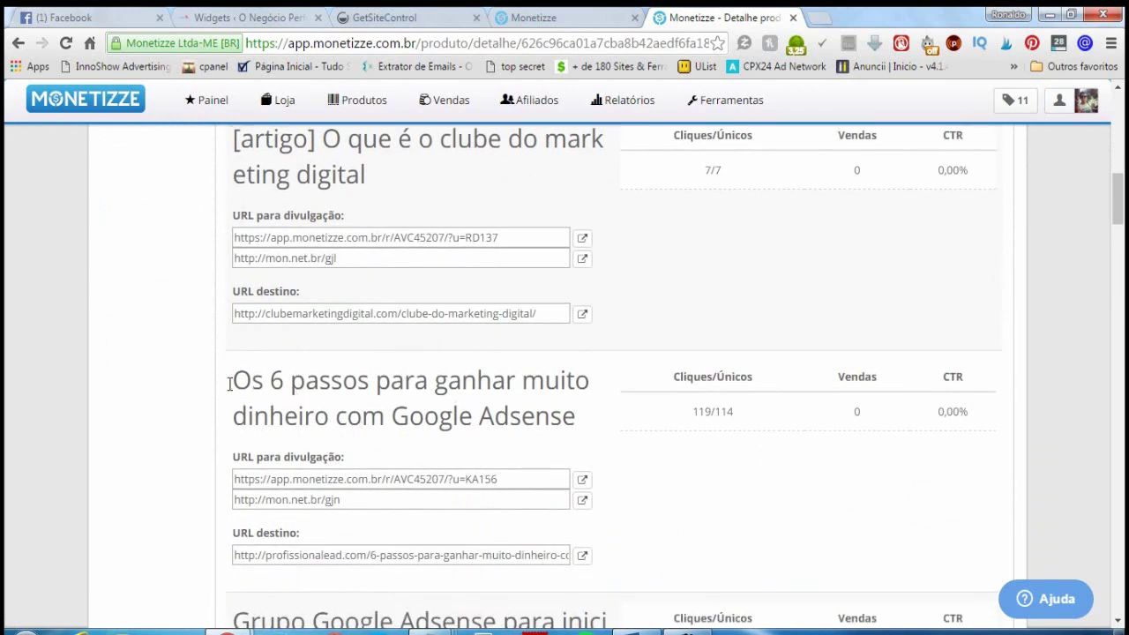
pyautogui.moveTo(233, 380); pyautogui.dragTo(578, 424)
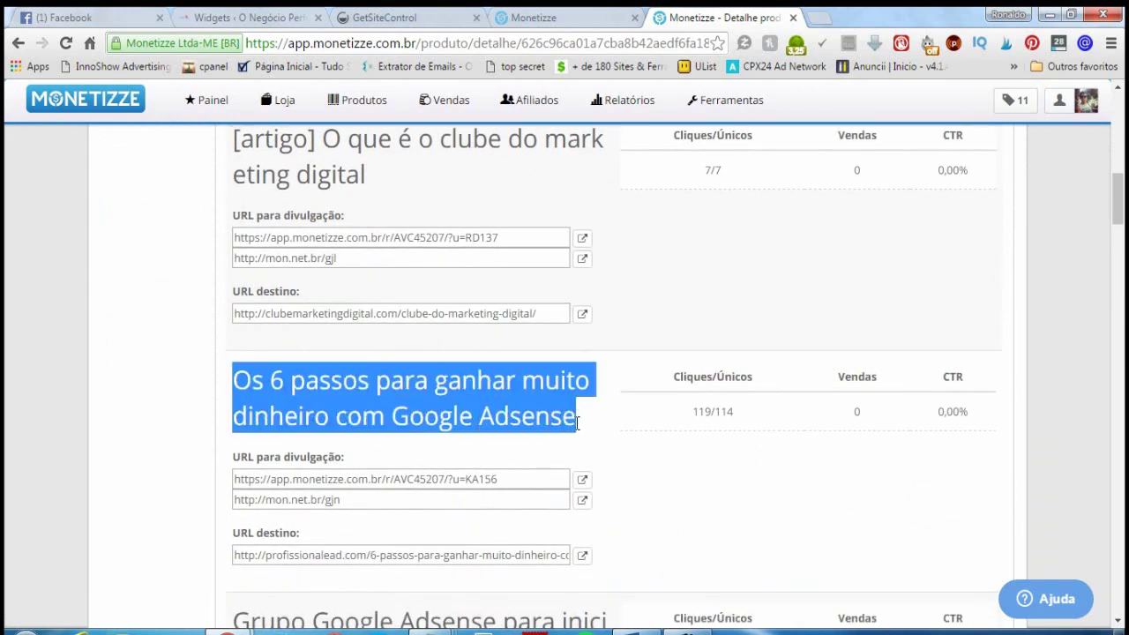
pyautogui.rightClick(506, 412)
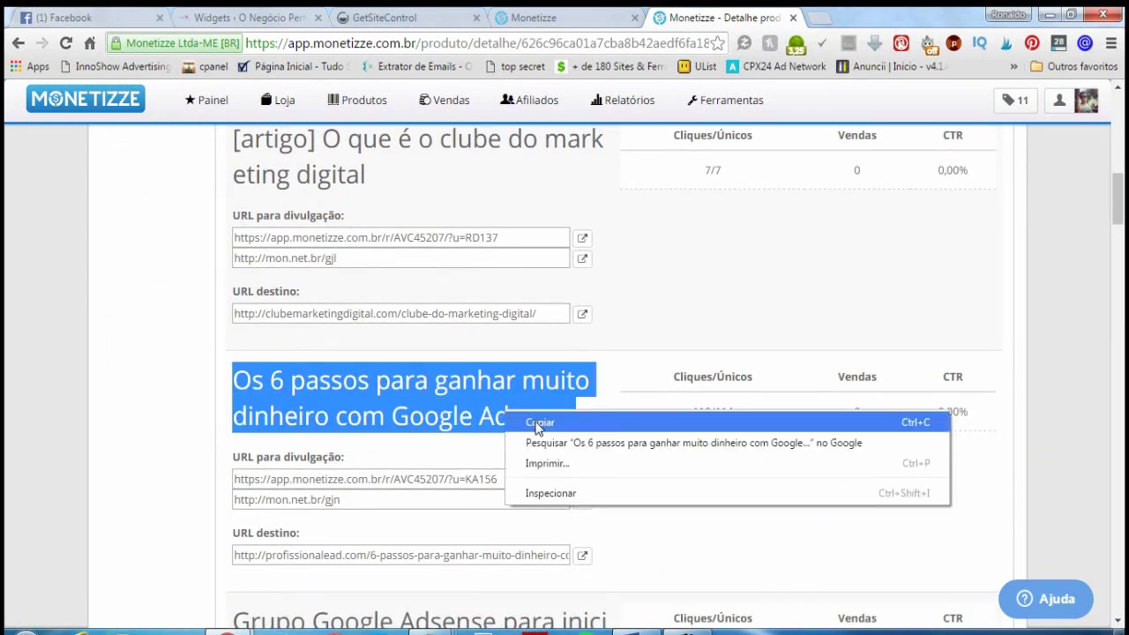
pyautogui.click(538, 423)
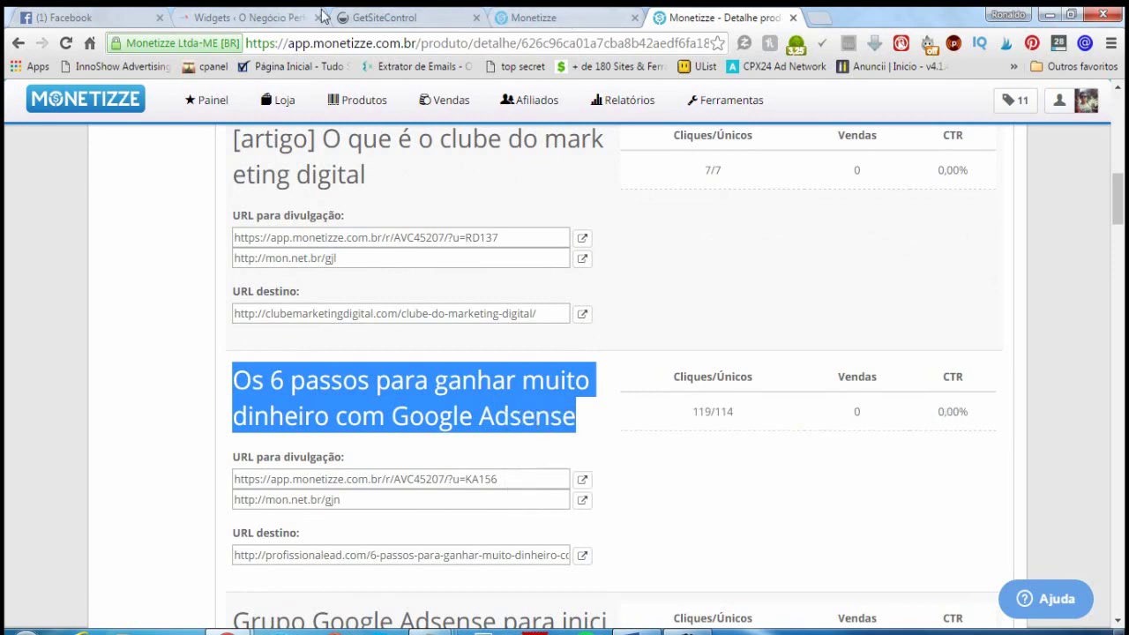
# Step: Switch back to GetSiteControl and replace the promo bar's title with the copied "Os 6 passos para ganhar muito dinheiro com Google Adsense"
pyautogui.click(407, 17)
pyautogui.moveTo(488, 334); pyautogui.dragTo(234, 335)
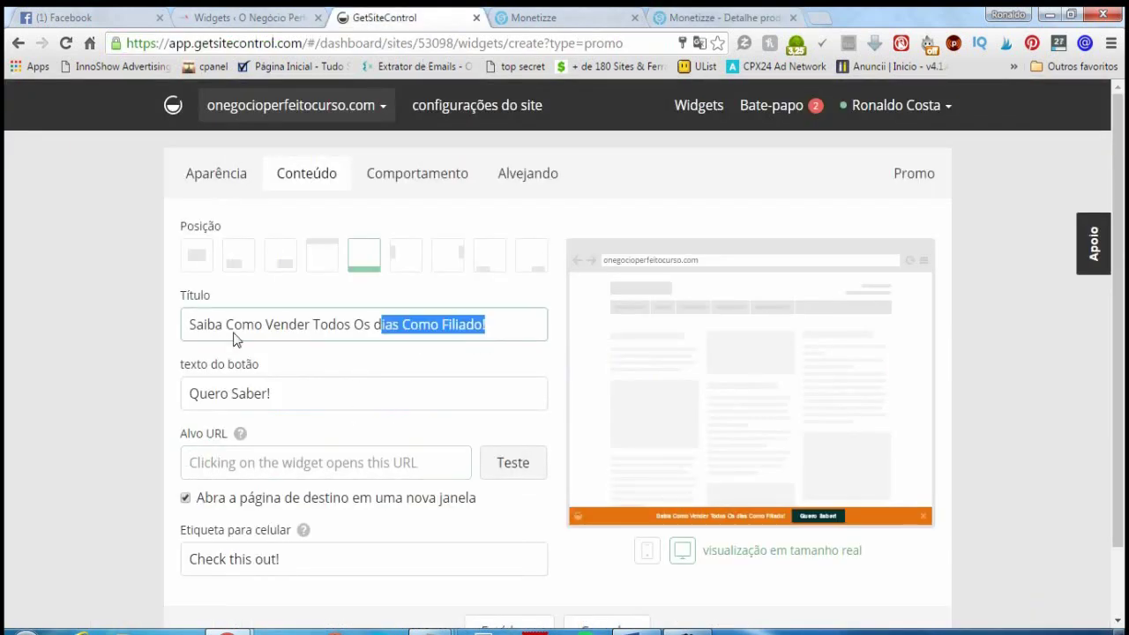
pyautogui.hotkey('ctrl', 'v')
# Step: Return to Monetizze to fetch the Google Adsense page's promotional link for the promo bar's empty target URL
pyautogui.click(367, 468)
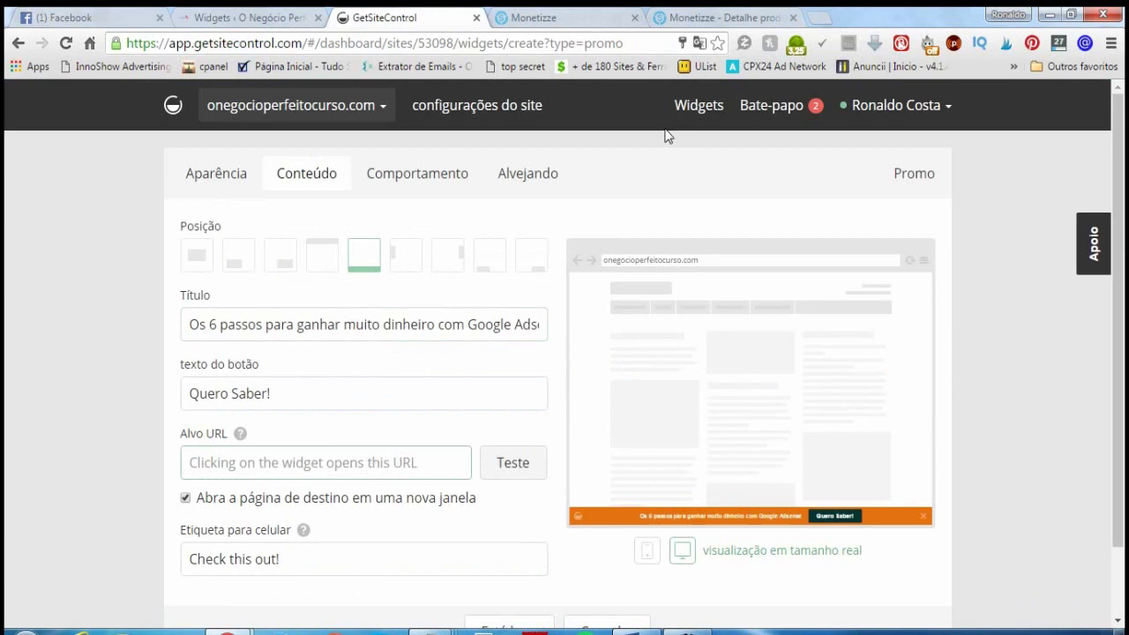
pyautogui.click(709, 16)
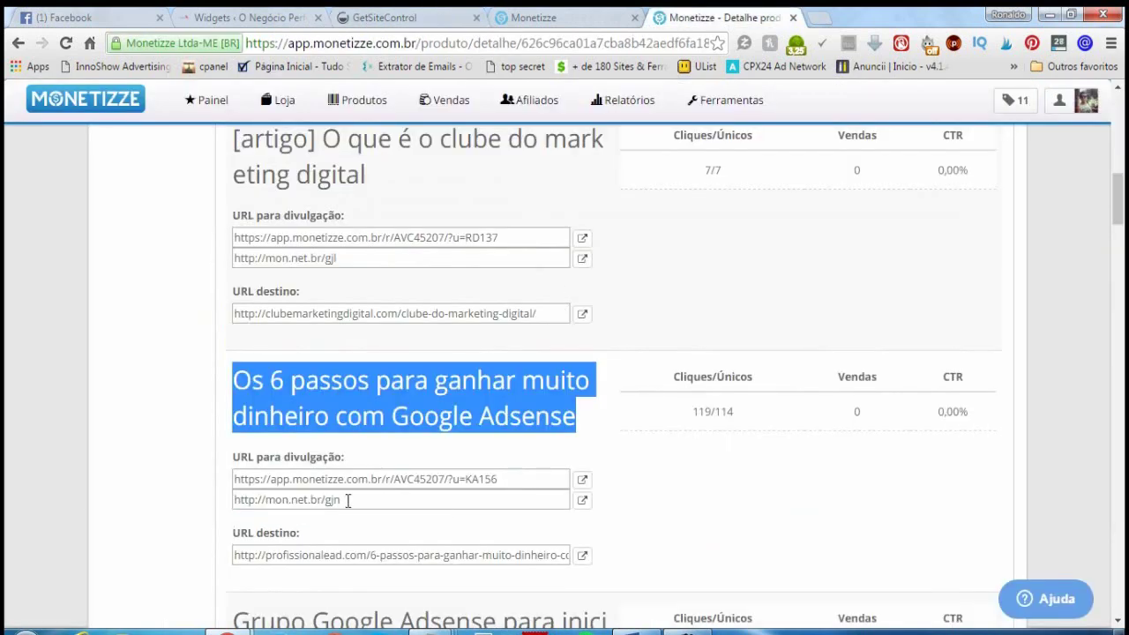